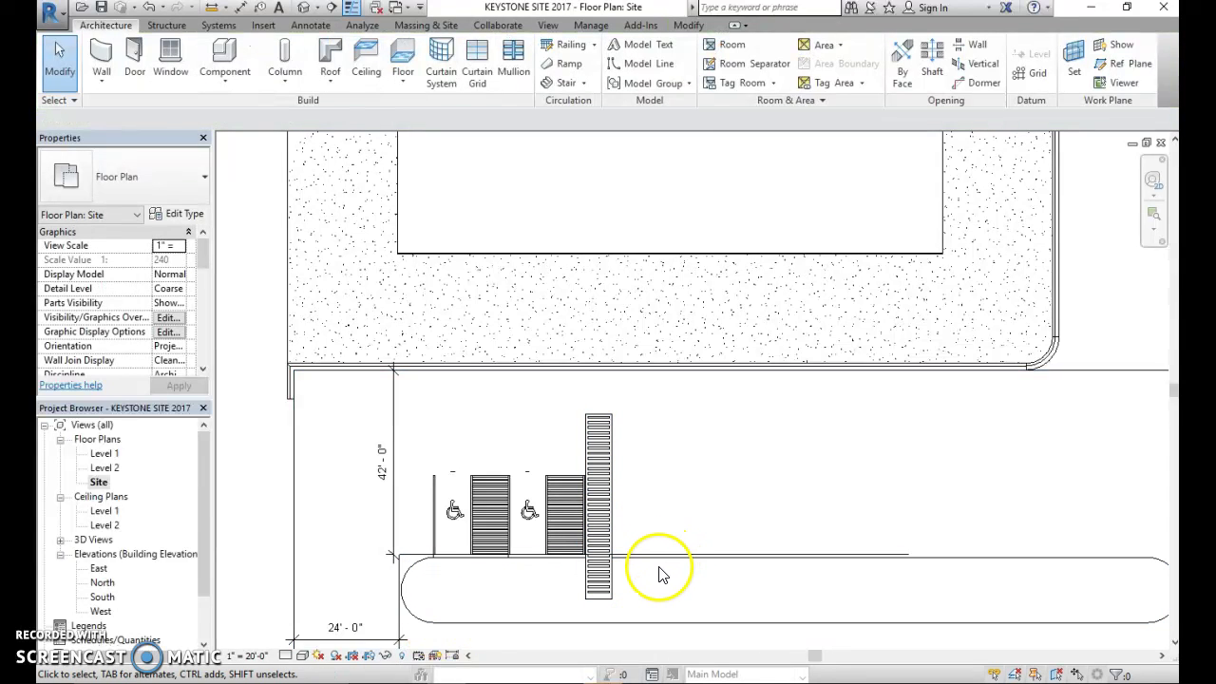
- Align the lower end of the 42' walkway with the arc island curb
left_click(611, 504)
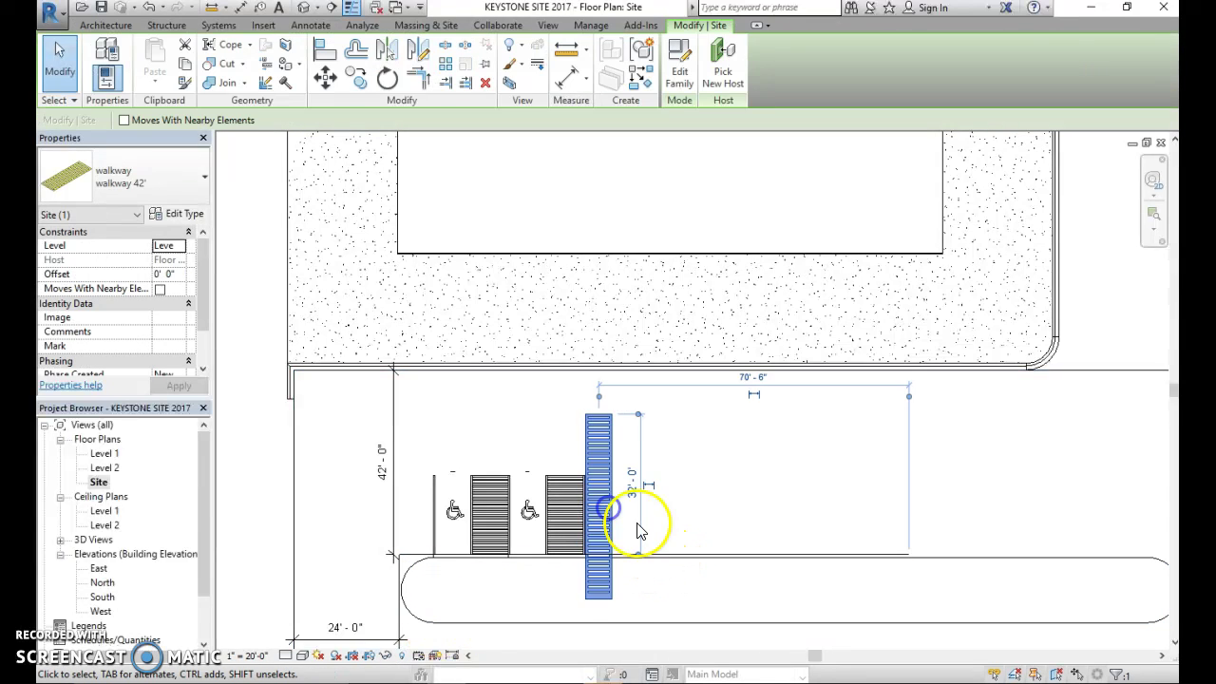
scroll(642, 575, "up", 2)
left_click_drag(588, 490, 642, 453)
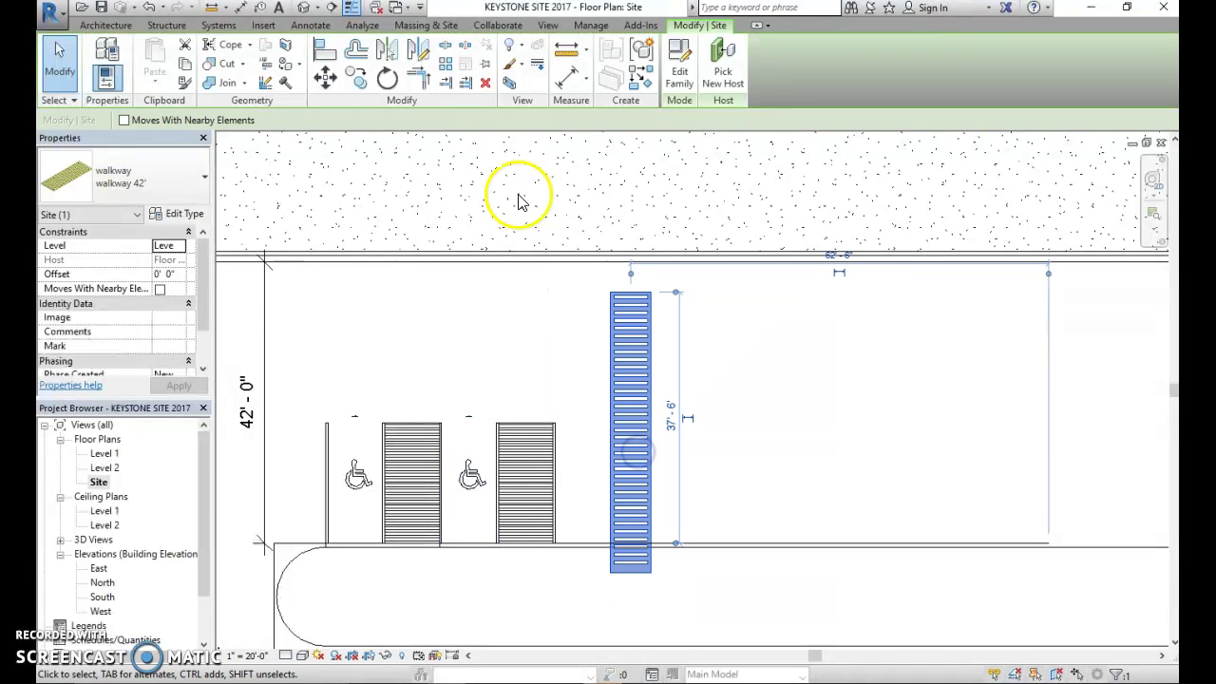
left_click(325, 53)
scroll(586, 541, "up", 3)
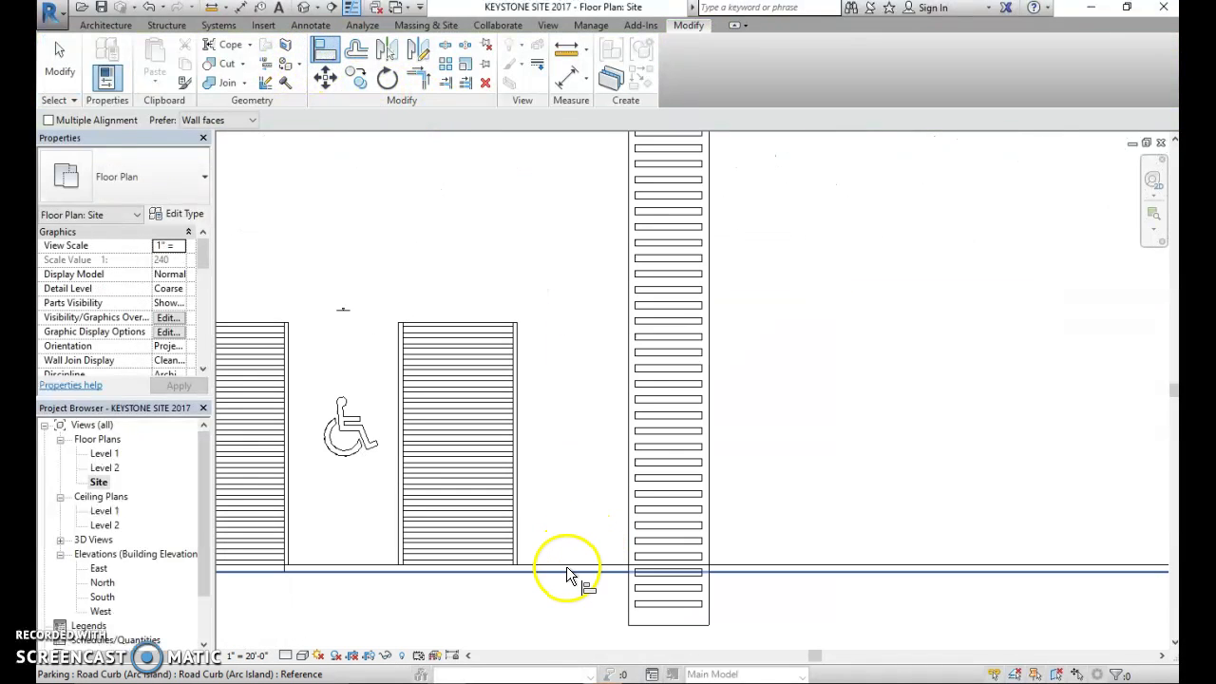
left_click(567, 569)
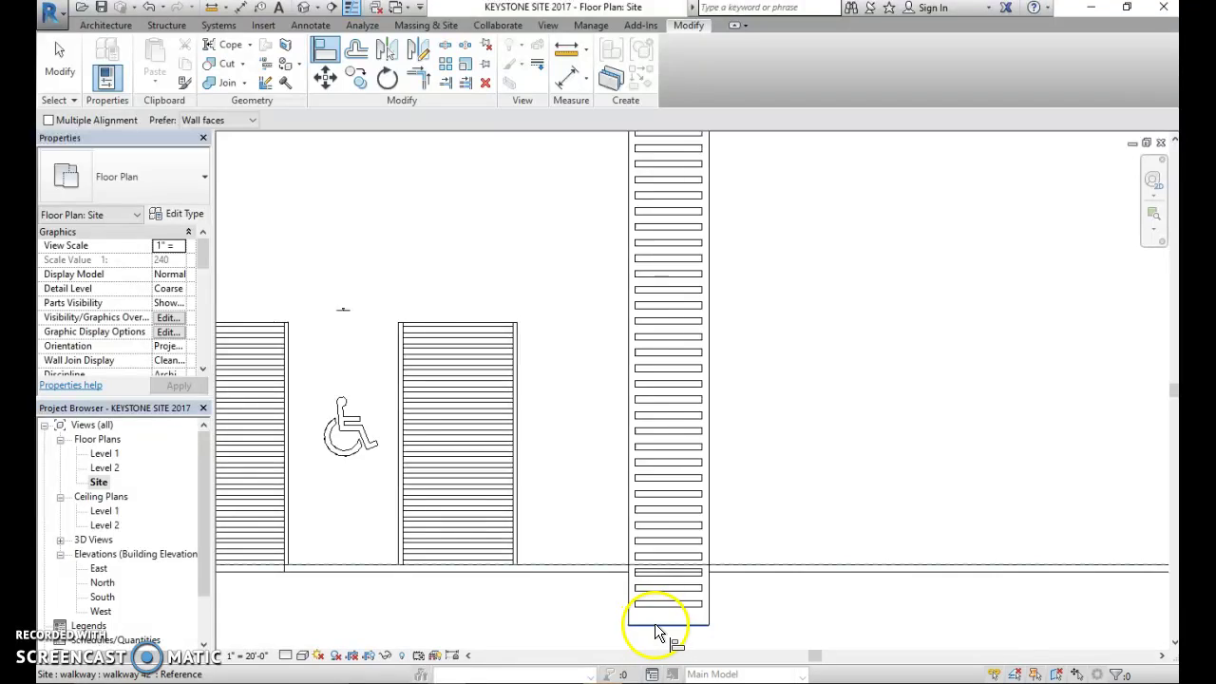
left_click(653, 624)
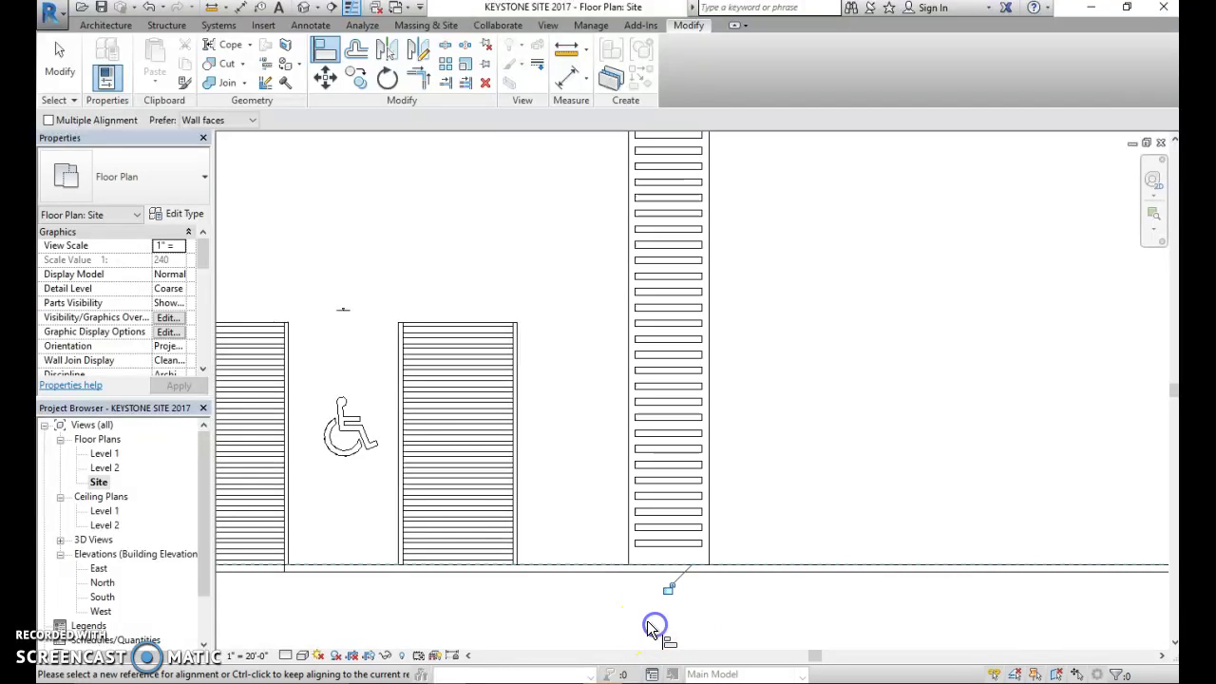
- Align the walkway's side edge with the adjacent accessible parking strip and lock the alignment
left_click(516, 470)
left_click(325, 63)
scroll(521, 478, "up", 4)
left_click(513, 471)
left_click(848, 437)
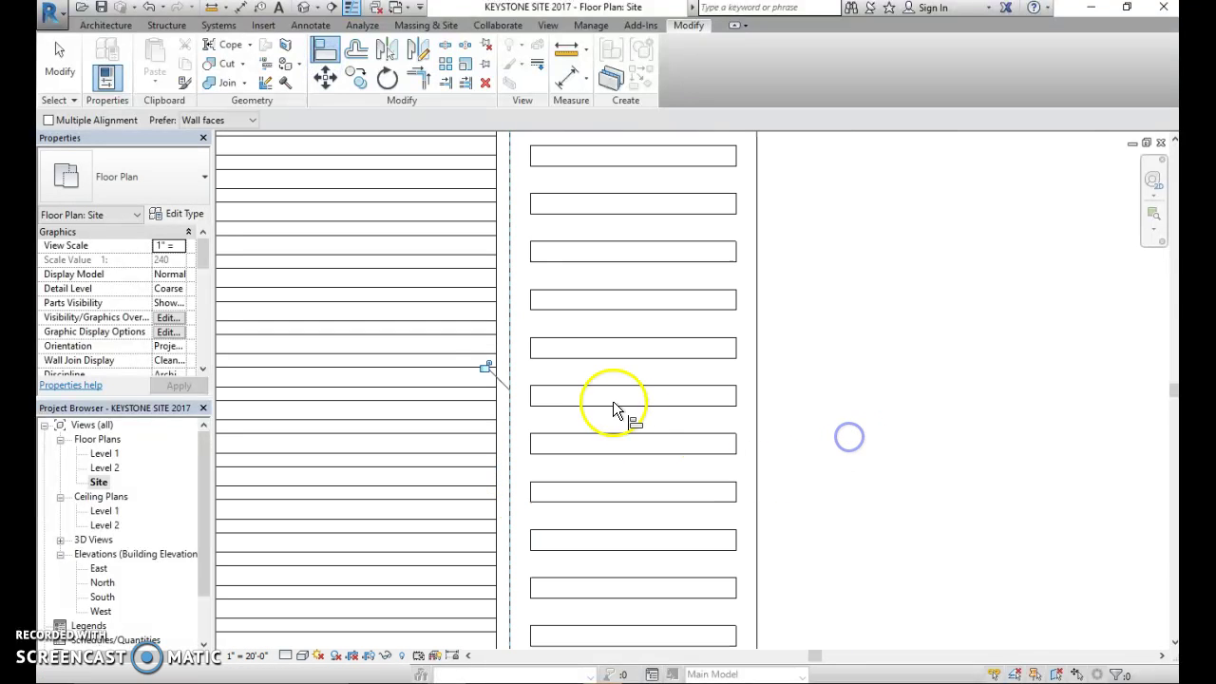
left_click(483, 366)
scroll(615, 418, "down", 3)
scroll(616, 418, "down", 5)
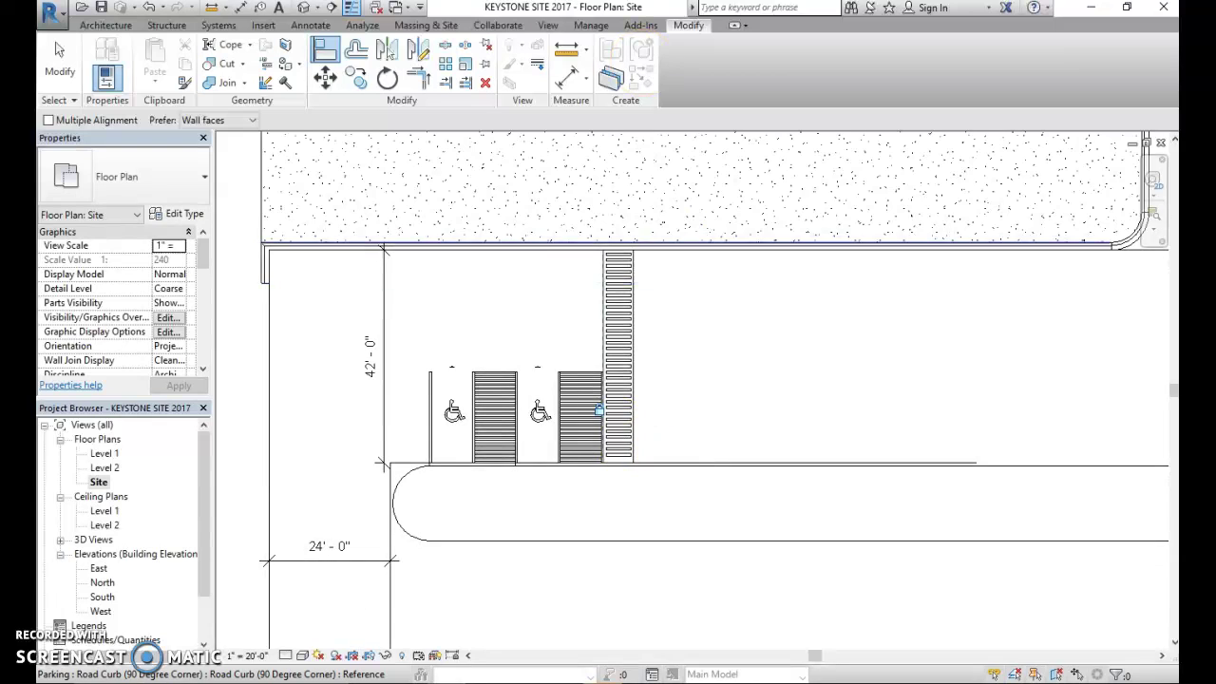
key("Escape")
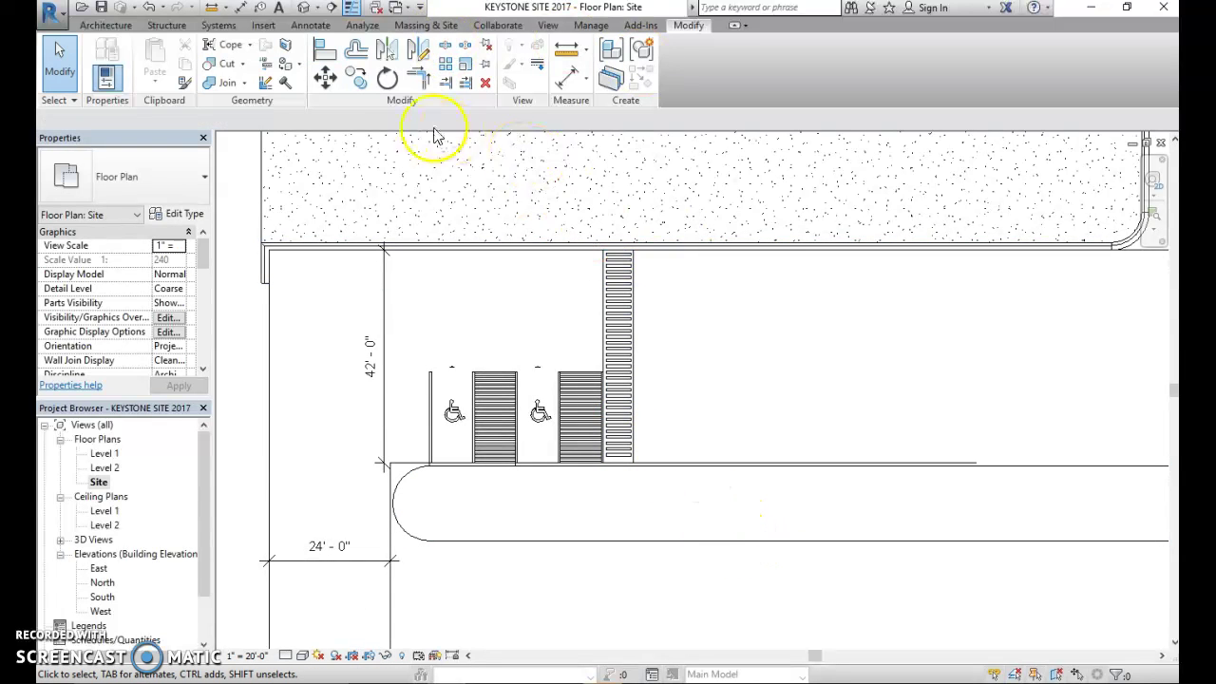
- Examine the walkway, accessible parking strips and arc island curb in the 3D view
left_click(303, 8)
scroll(458, 258, "up", 4)
scroll(458, 245, "down", 5)
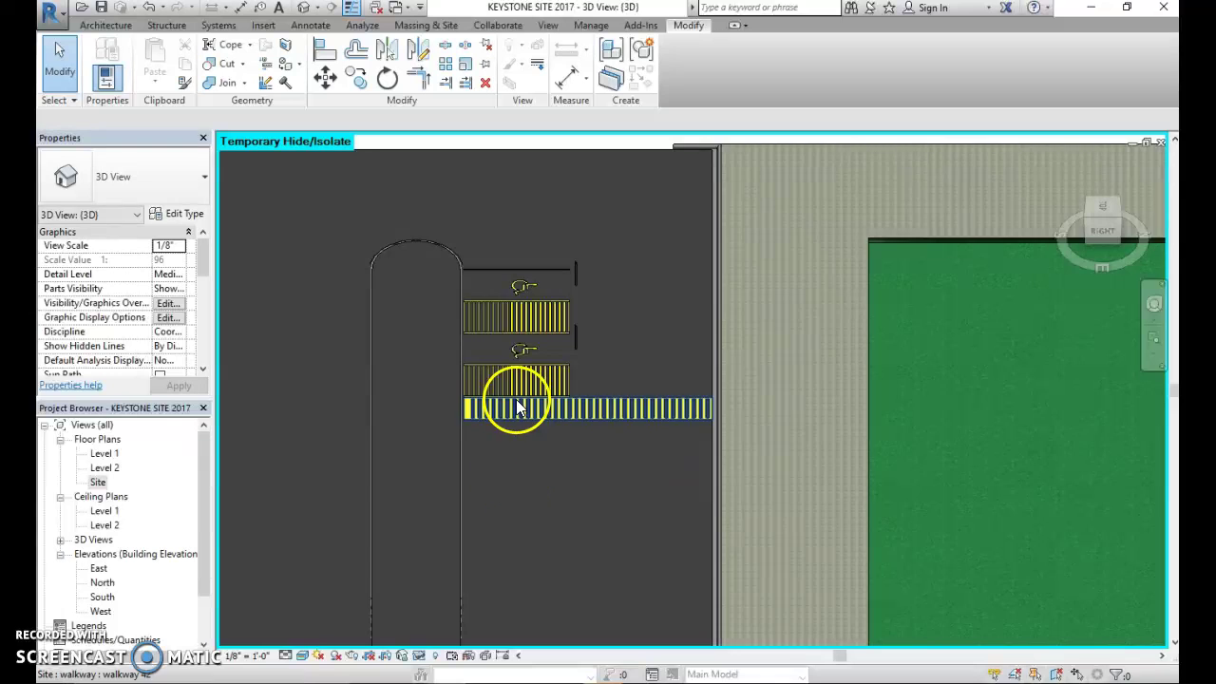
scroll(526, 349, "up", 3)
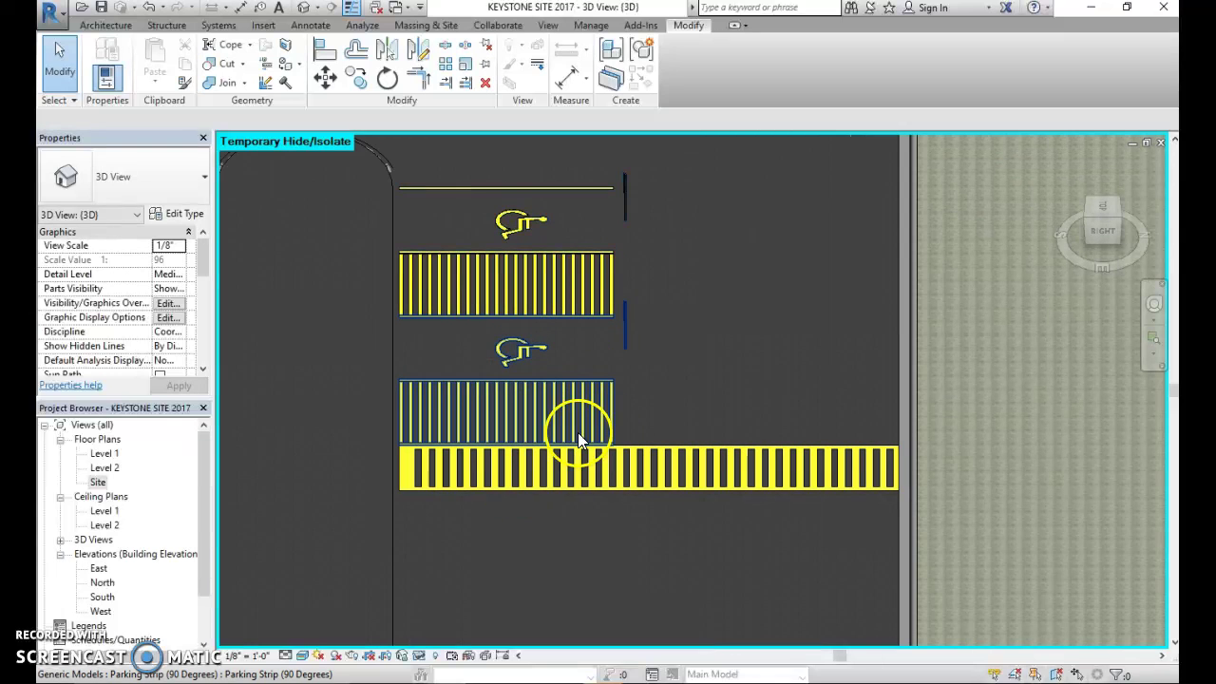
scroll(354, 383, "down", 2)
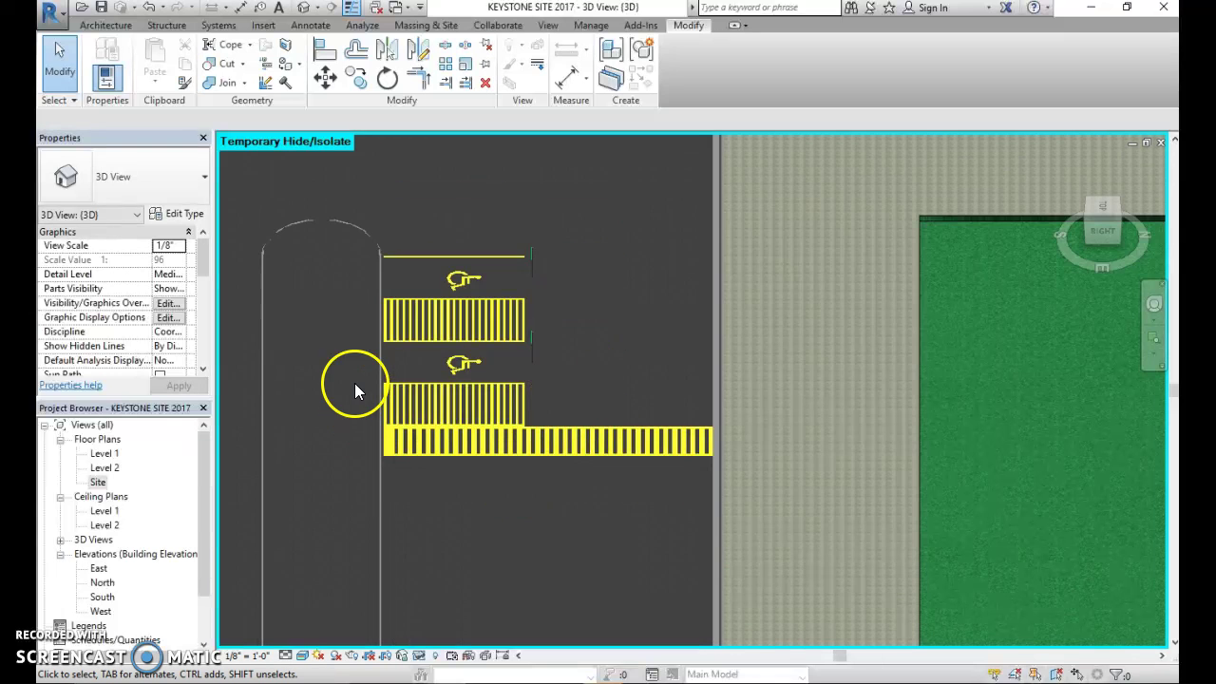
left_click(378, 495)
scroll(380, 497, "down", 1)
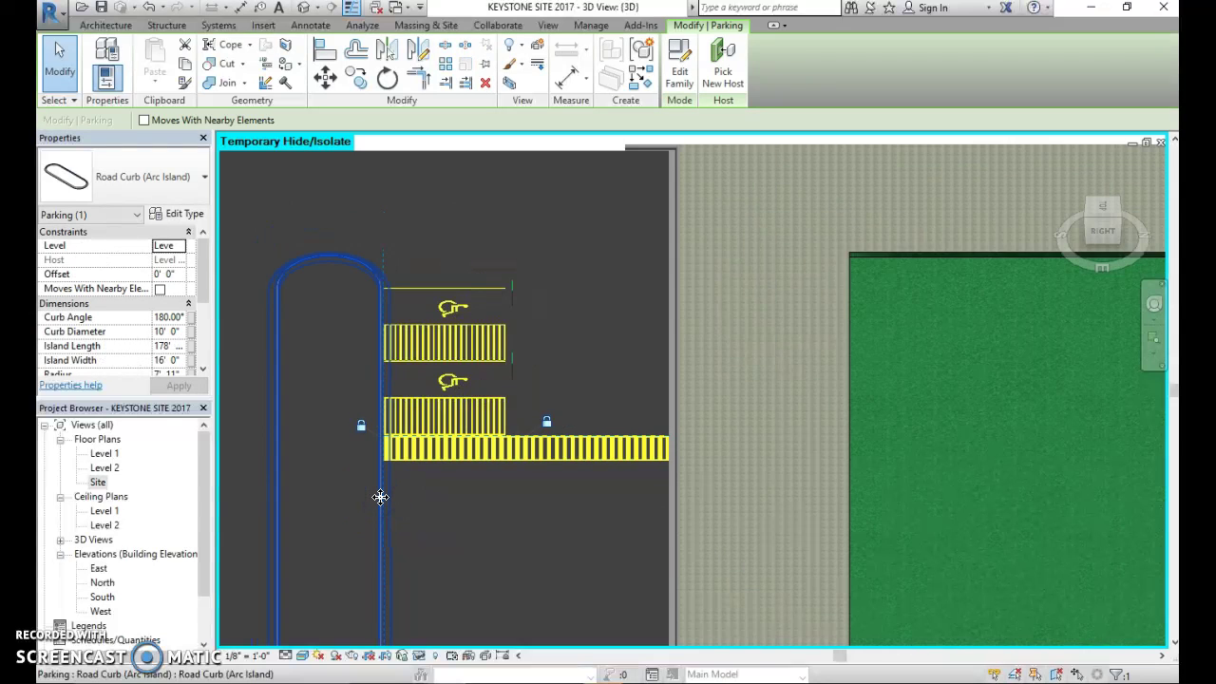
scroll(380, 497, "up", 1)
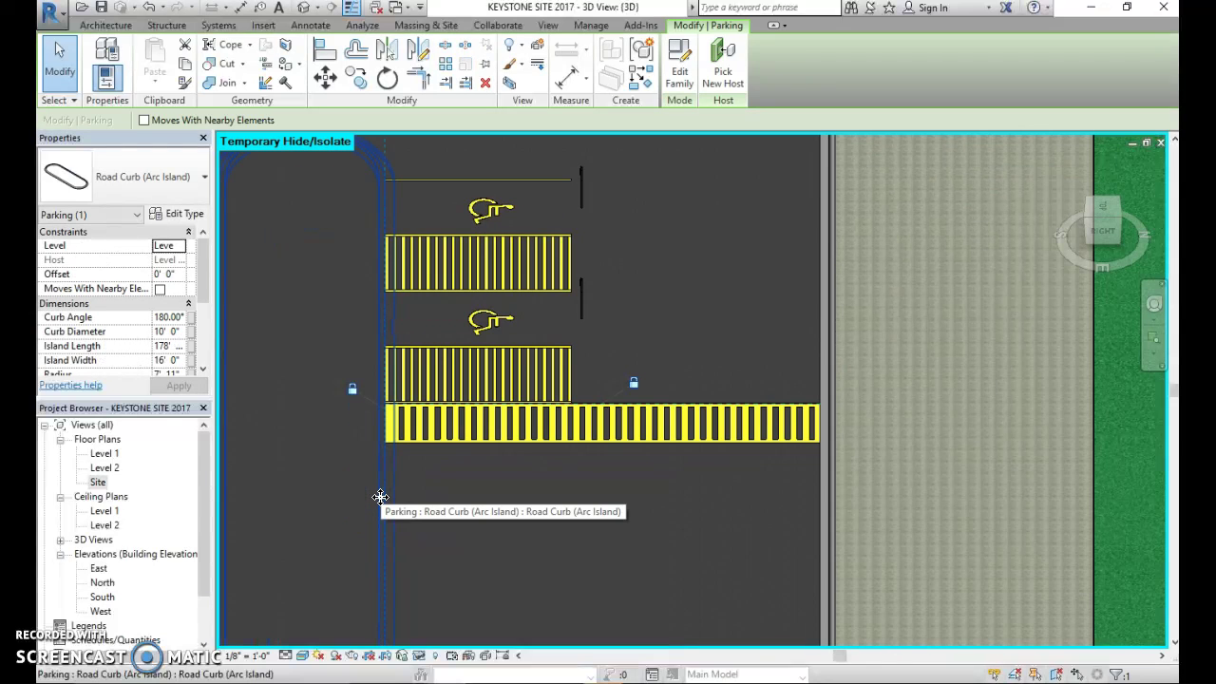
left_click(385, 497)
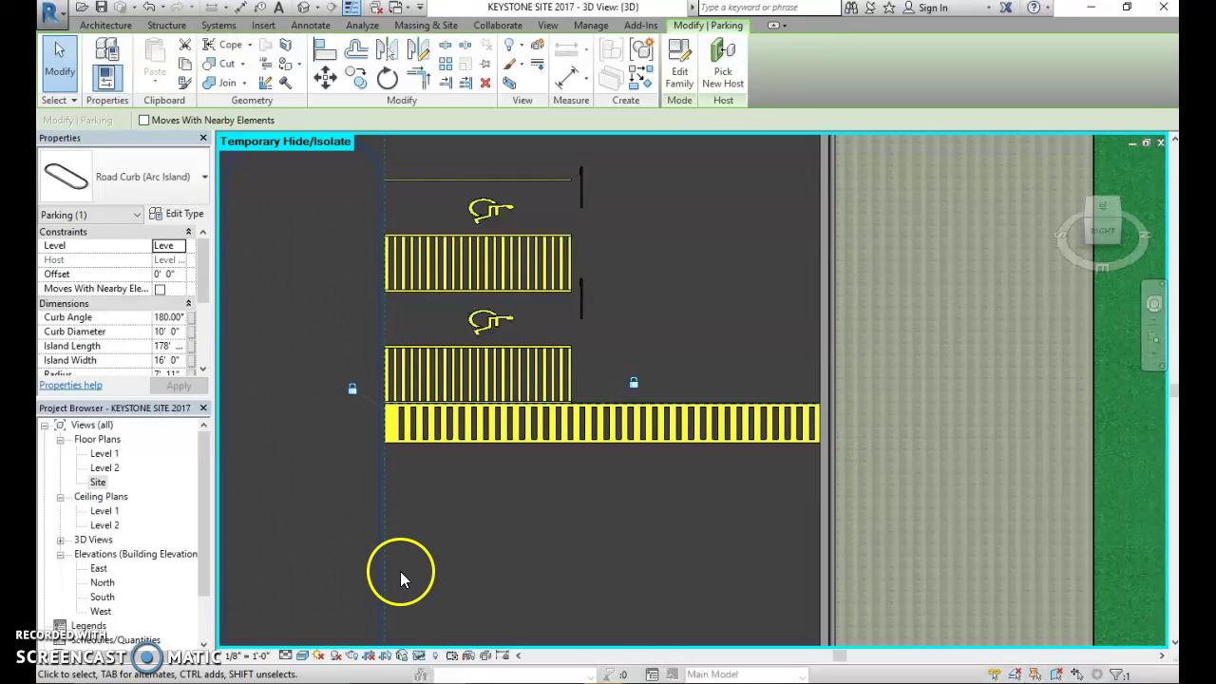
- Rotate the accessible parking strip nearest the island's rounded end by 180° in the Site floor plan
double_click(99, 482)
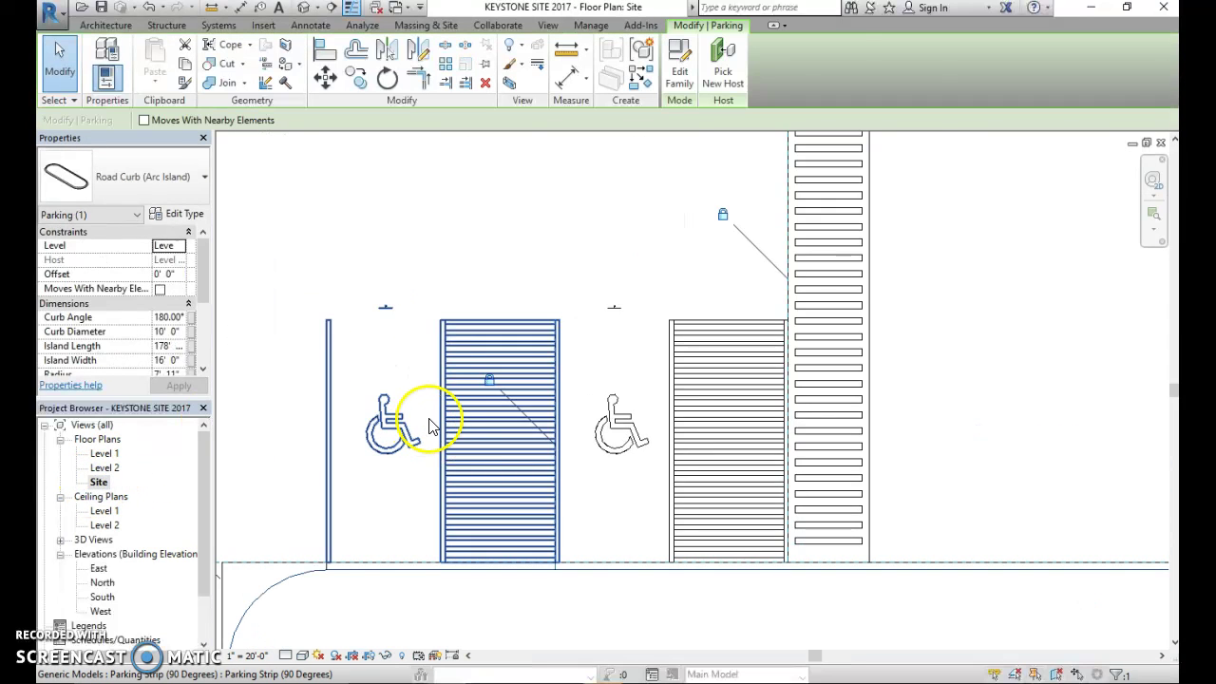
left_click(429, 426)
scroll(480, 390, "down", 3)
left_click(388, 79)
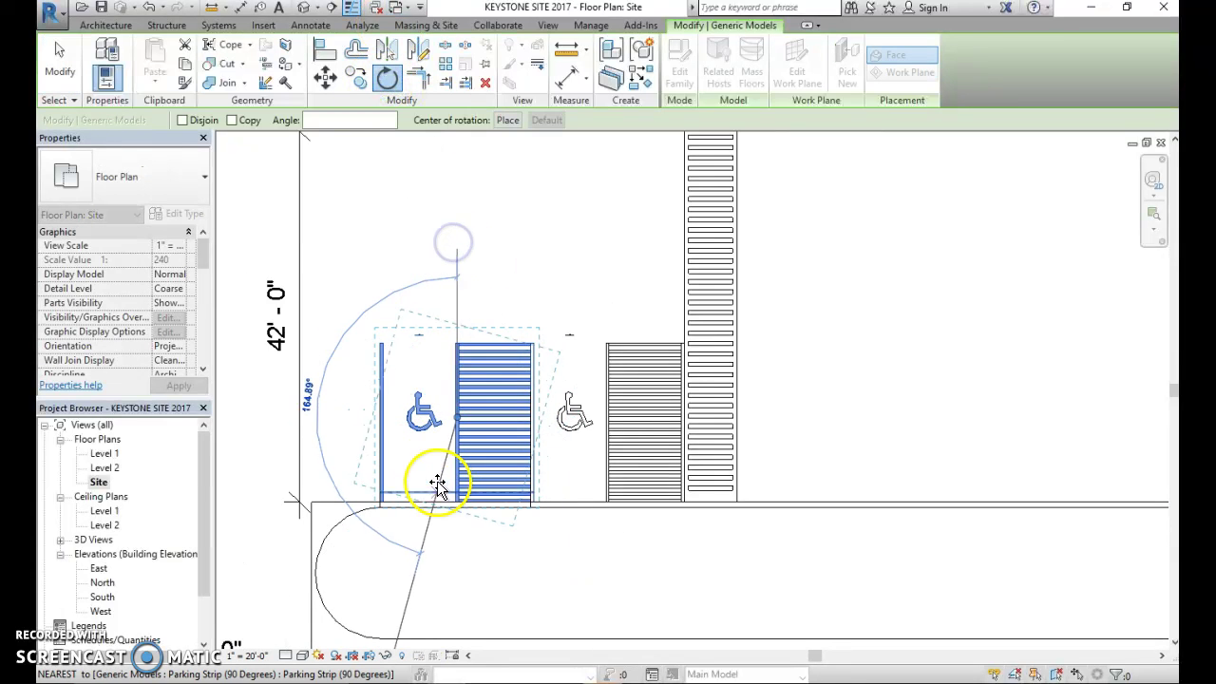
left_click(461, 542)
middle_click_drag(503, 536, 374, 459)
left_click(442, 232)
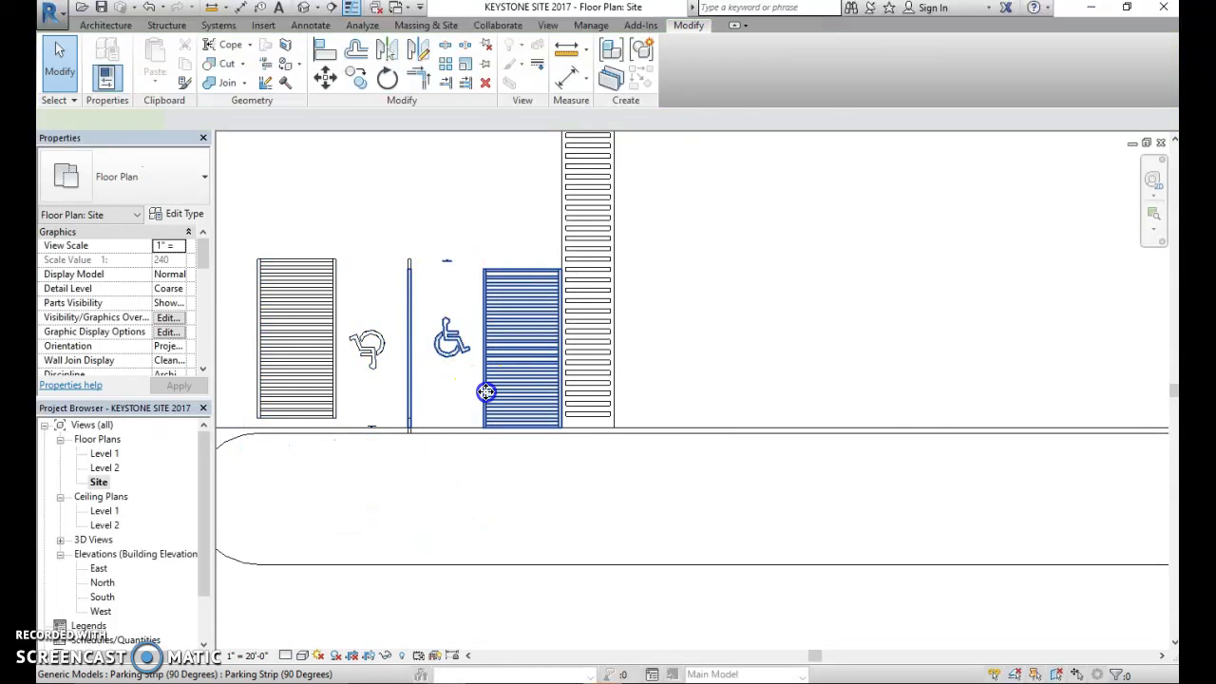
- Try to rotate the accessible parking strip beside the walkway by about half a turn and cancel the constraint conflict
left_click(487, 399)
left_click(388, 80)
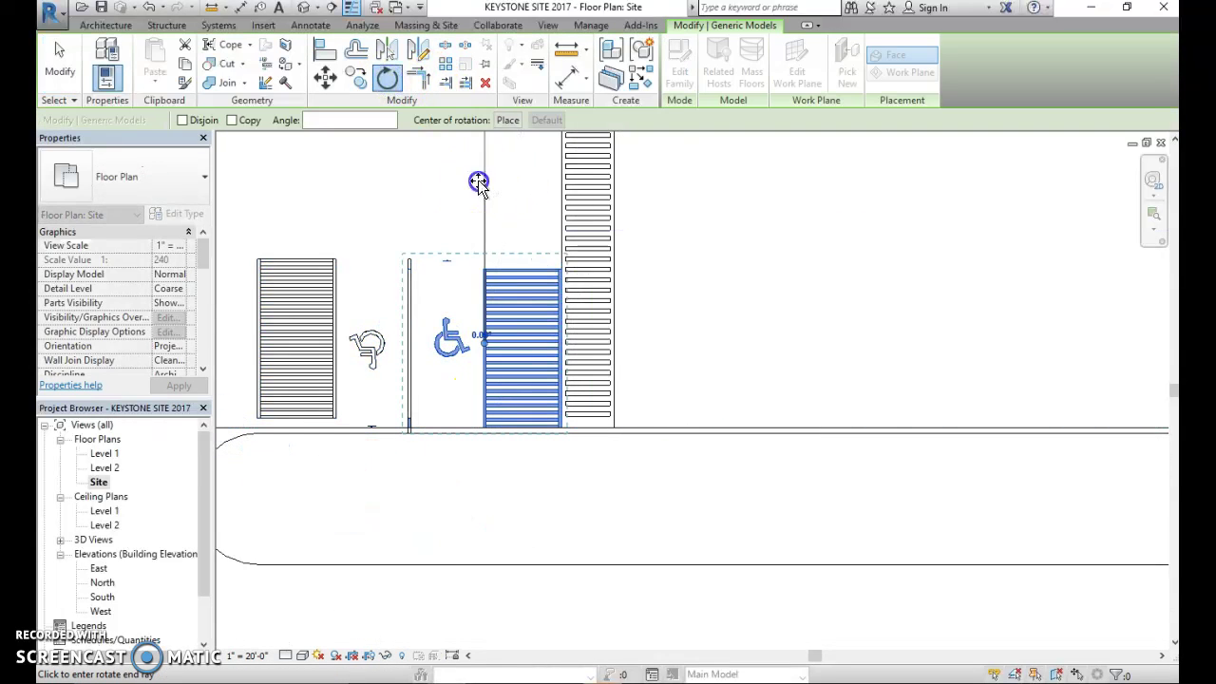
left_click(478, 179)
left_click(476, 496)
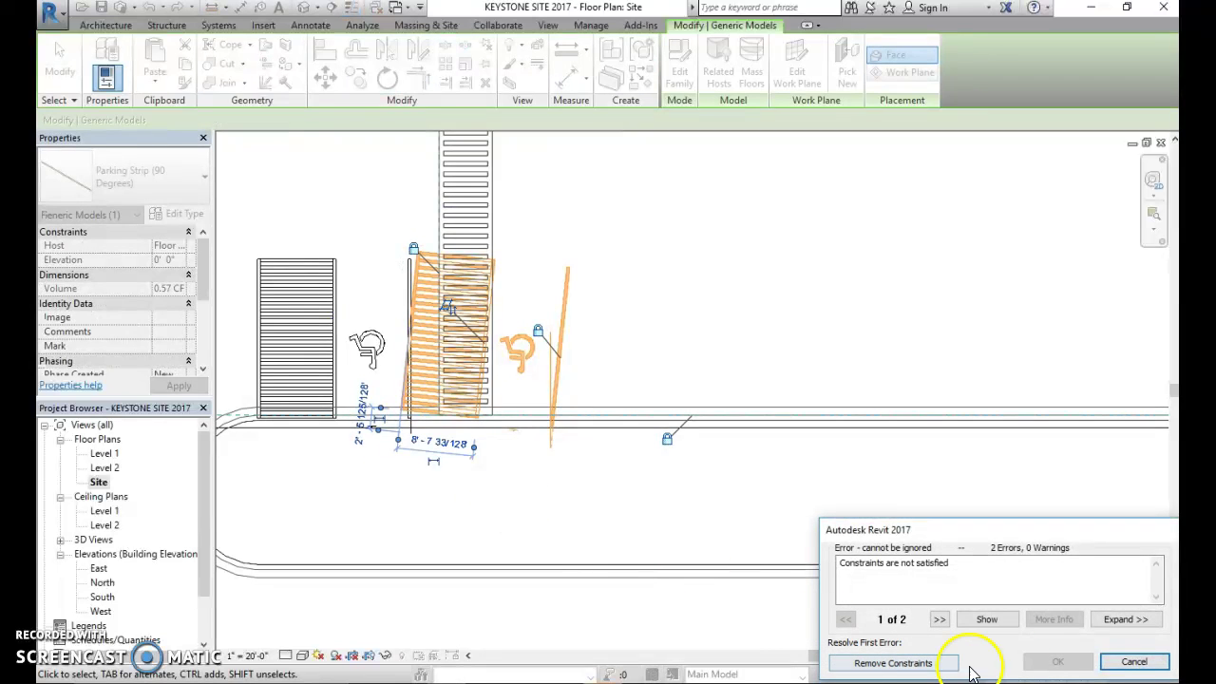
left_click(1144, 662)
- Rotate the accessible parking strip beside the walkway by 180°
left_click(490, 296)
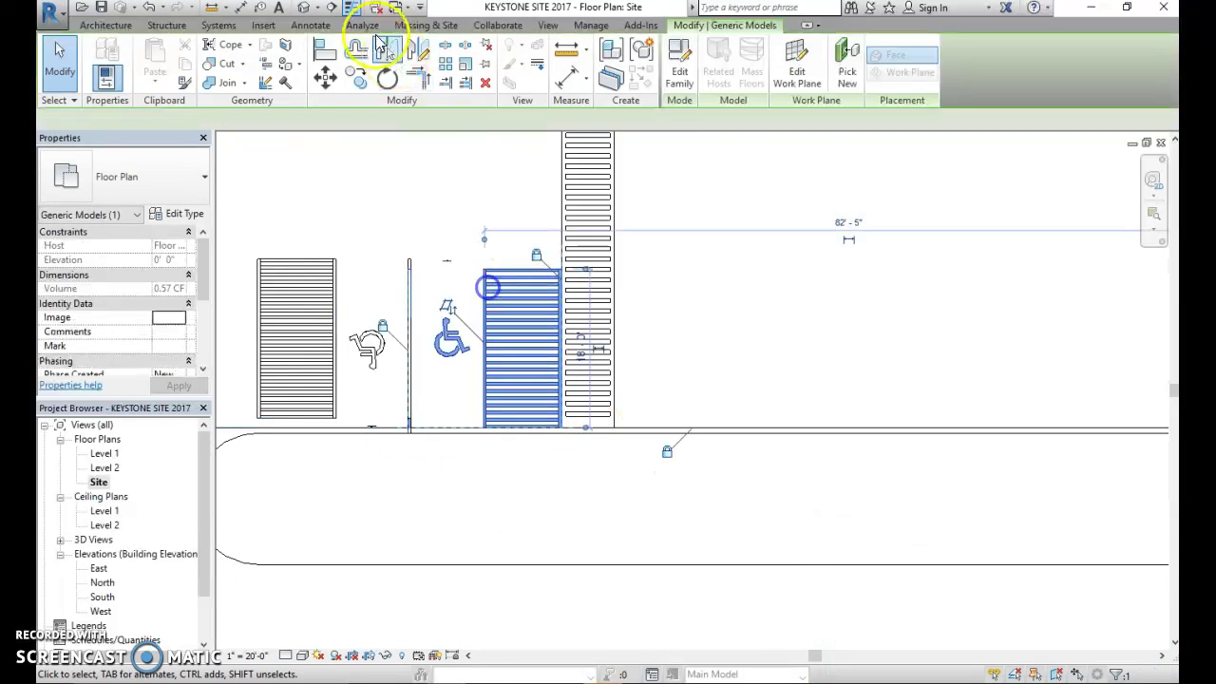
left_click(387, 80)
left_click(482, 201)
left_click(533, 510)
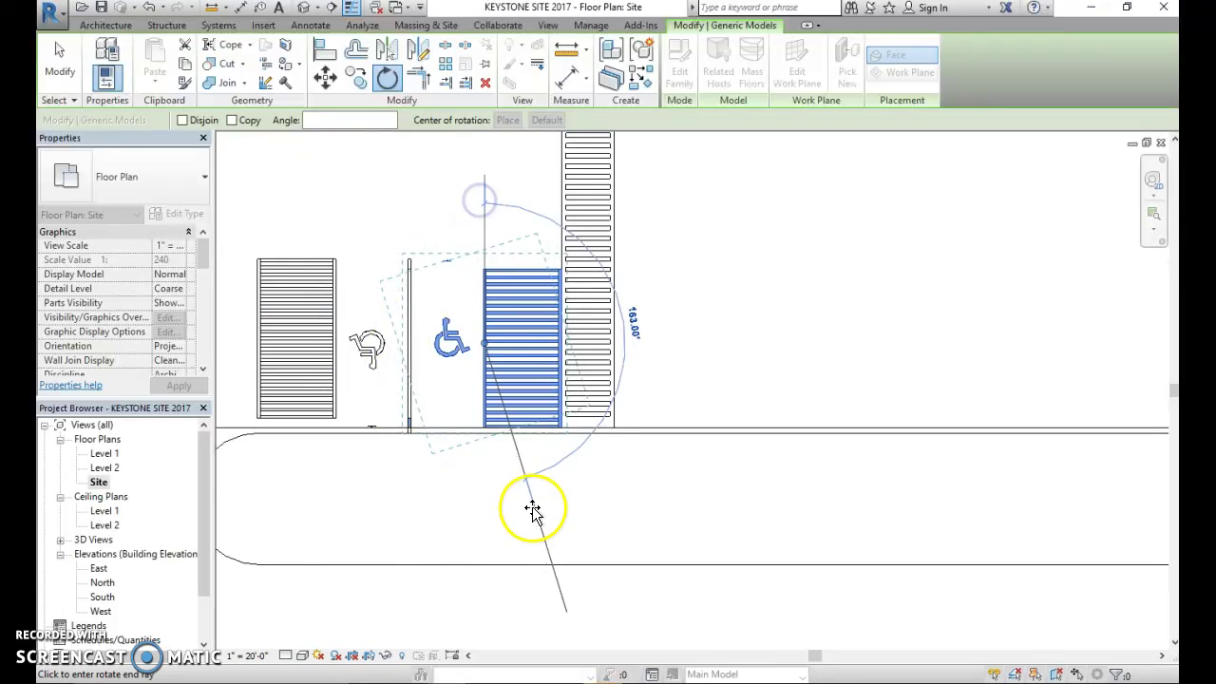
left_click(490, 527)
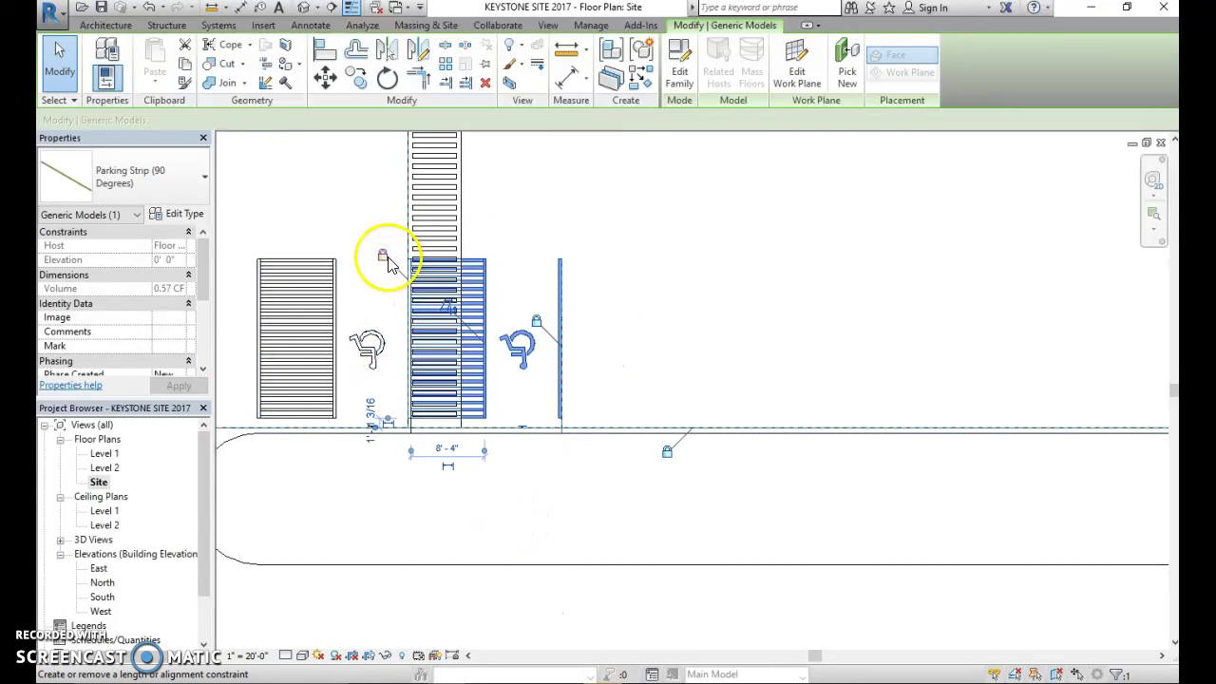
- Try to move the walkway clear of the parking strips, removing its constraints and deleting the conflicting Road Curb (Arc Island) type
middle_click_drag(388, 263, 489, 297)
left_click(467, 282)
left_click(497, 230)
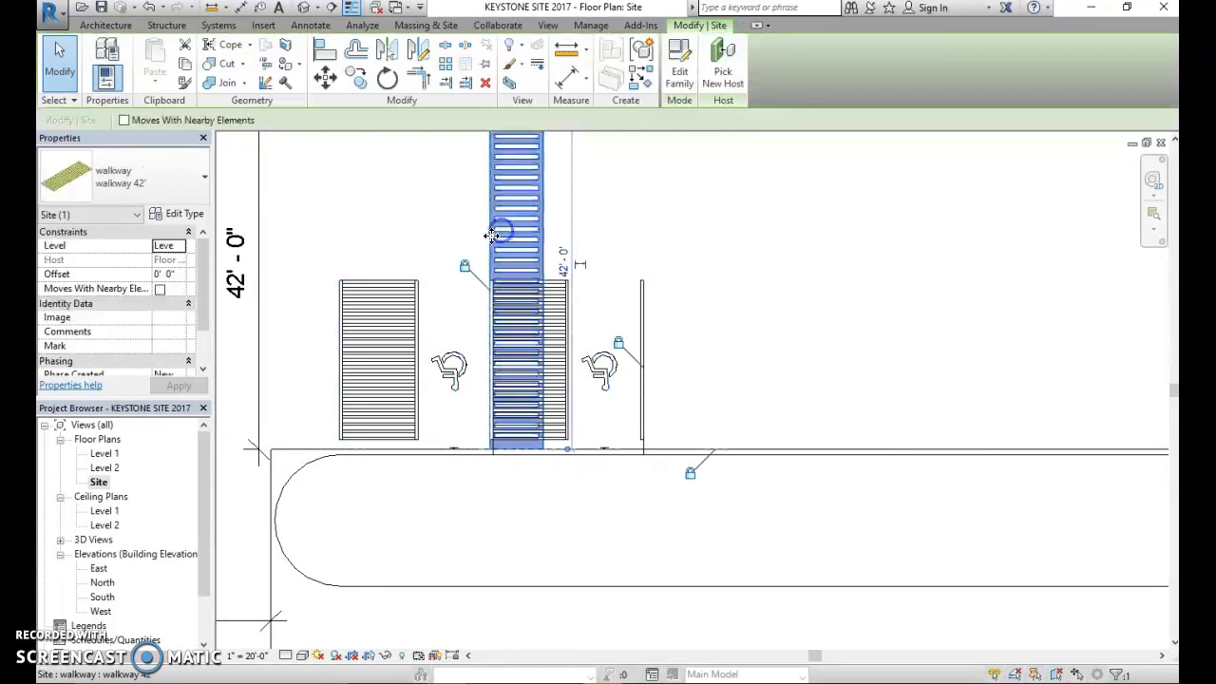
left_click(468, 271)
left_click(619, 344)
left_click_drag(543, 252, 781, 257)
left_click(893, 662)
scroll(597, 529, "up", 2)
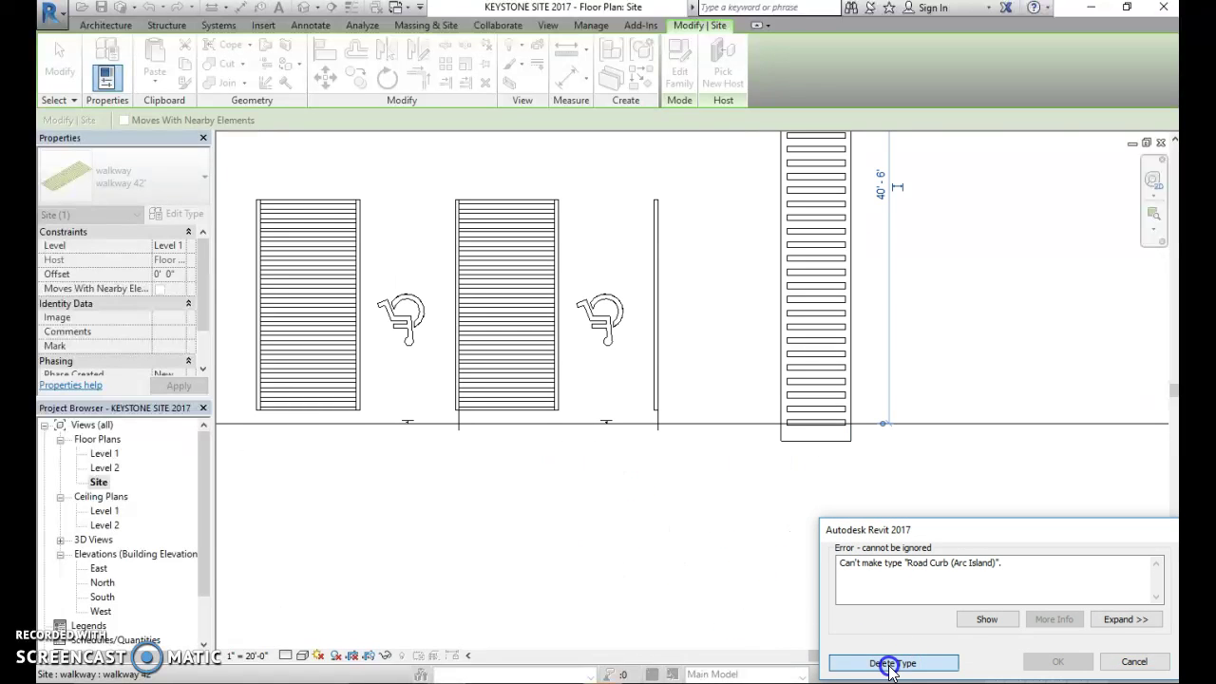
left_click(891, 662)
- Undo the walkway move and the deletion of the arc island curb type
scroll(652, 447, "up", 1)
scroll(475, 427, "up", 2)
middle_click_drag(556, 431, 882, 496)
scroll(850, 489, "down", 3)
middle_click_drag(793, 438, 677, 347)
scroll(665, 314, "down", 3)
left_click(150, 8)
- Delete the walkway overlapping the rotated parking strip
left_click(636, 323)
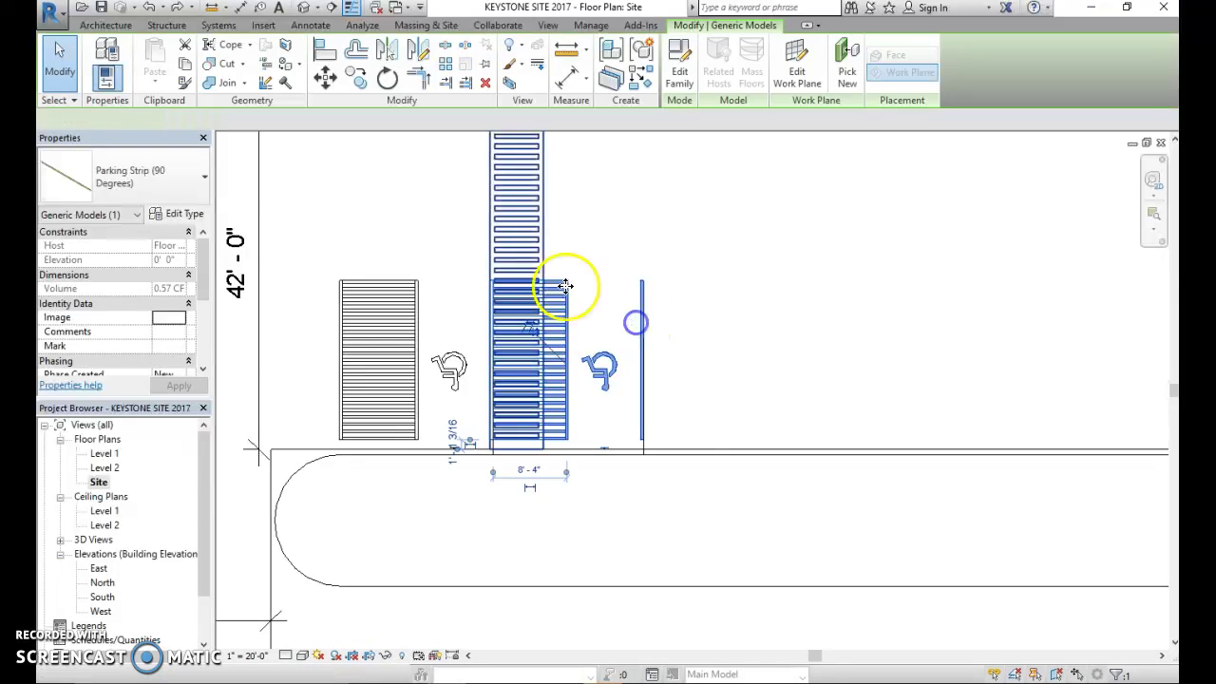
left_click(509, 228)
key("Escape")
- Align the lower end of the parking strip nearest the island's rounded end with the island curb and lock it
scroll(413, 491, "up", 4)
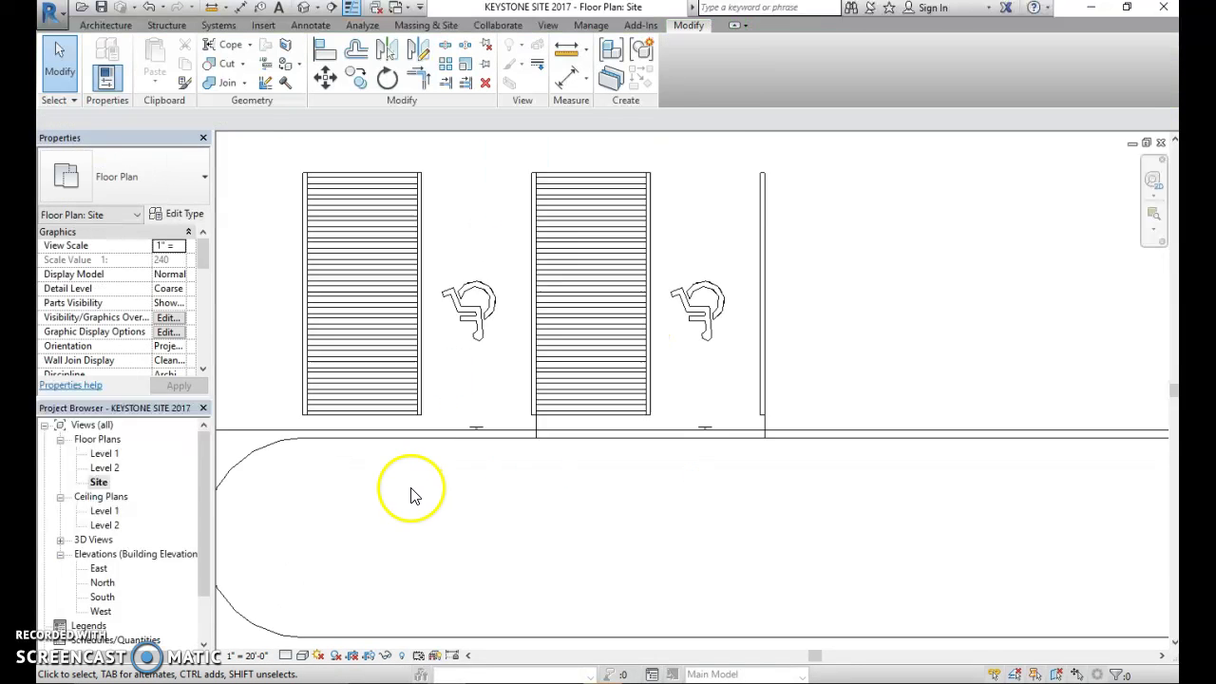
left_click(367, 382)
scroll(367, 383, "down", 4)
scroll(504, 389, "up", 5)
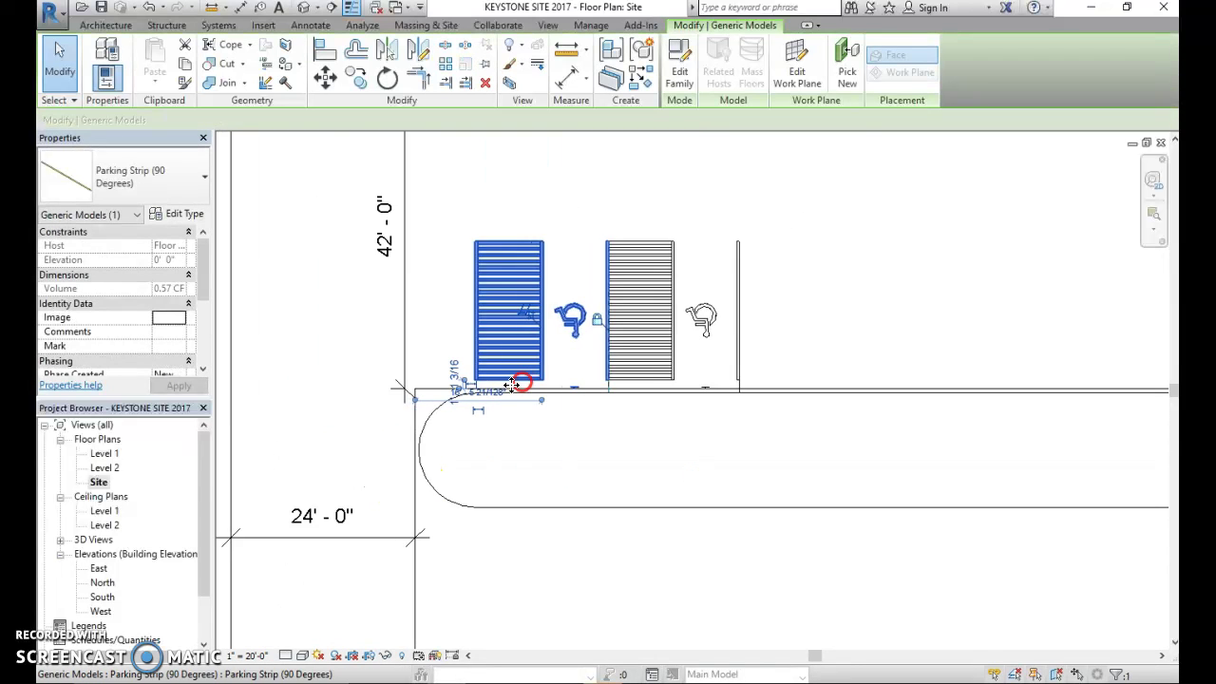
left_click(327, 55)
left_click(499, 408)
left_click(492, 367)
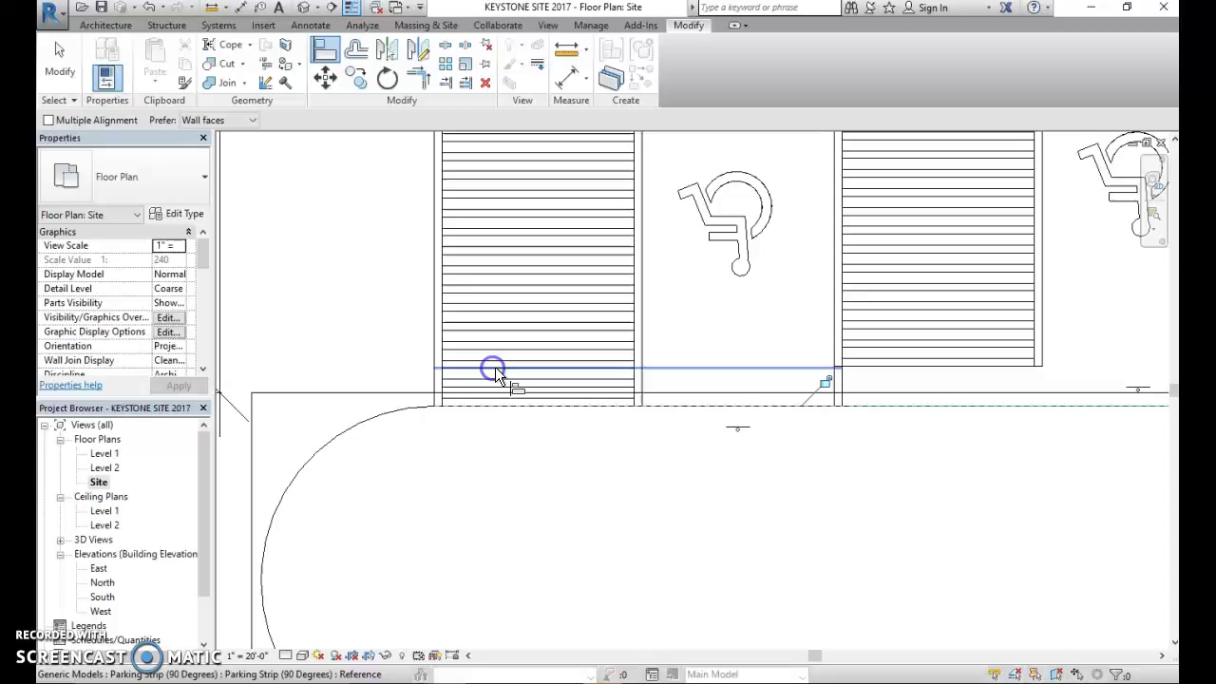
left_click(825, 387)
- Align the lower end of the second accessible parking strip with the arc island curb
left_click(876, 397)
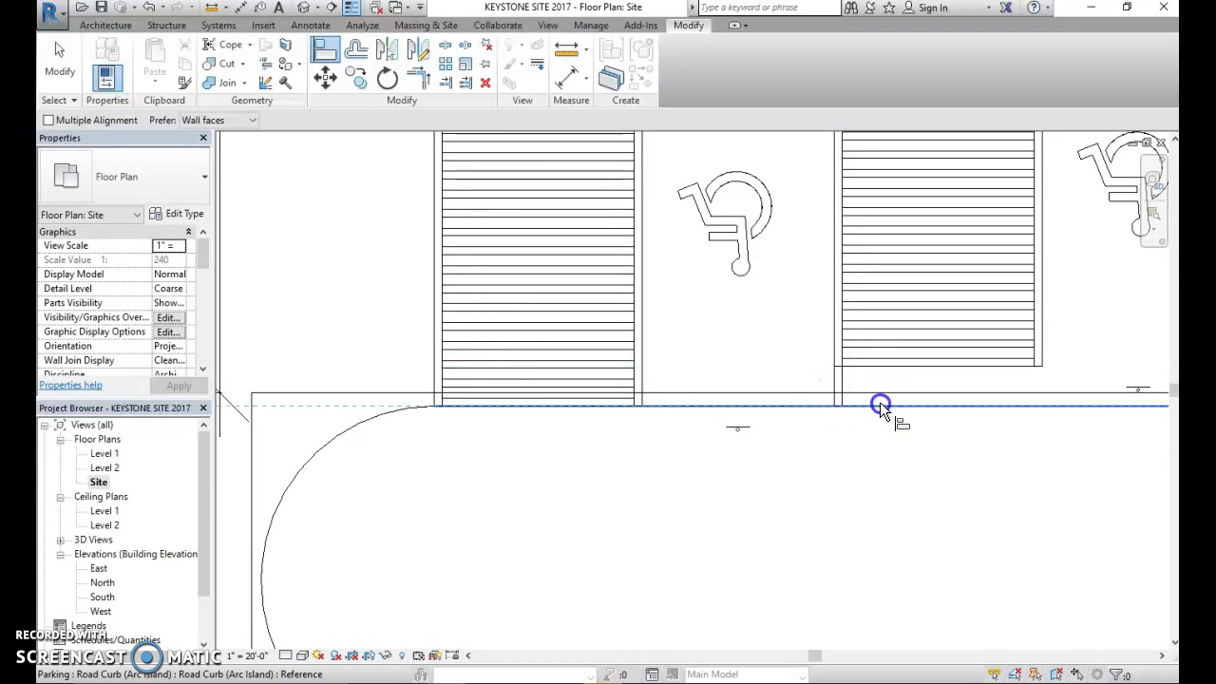
left_click(887, 369)
scroll(852, 406, "down", 4)
middle_click_drag(746, 412, 571, 412)
- Place a new 42' walkway component just beyond the outer line of the second accessible parking space
left_click(106, 25)
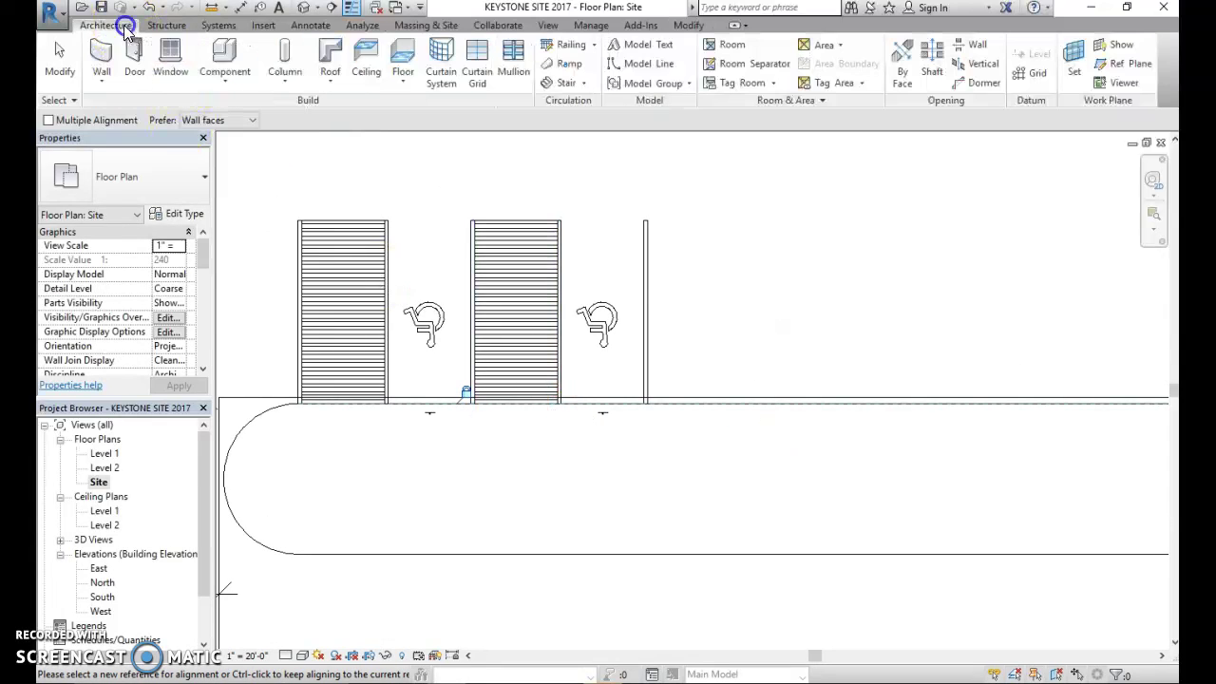
left_click(217, 52)
scroll(677, 251, "down", 4)
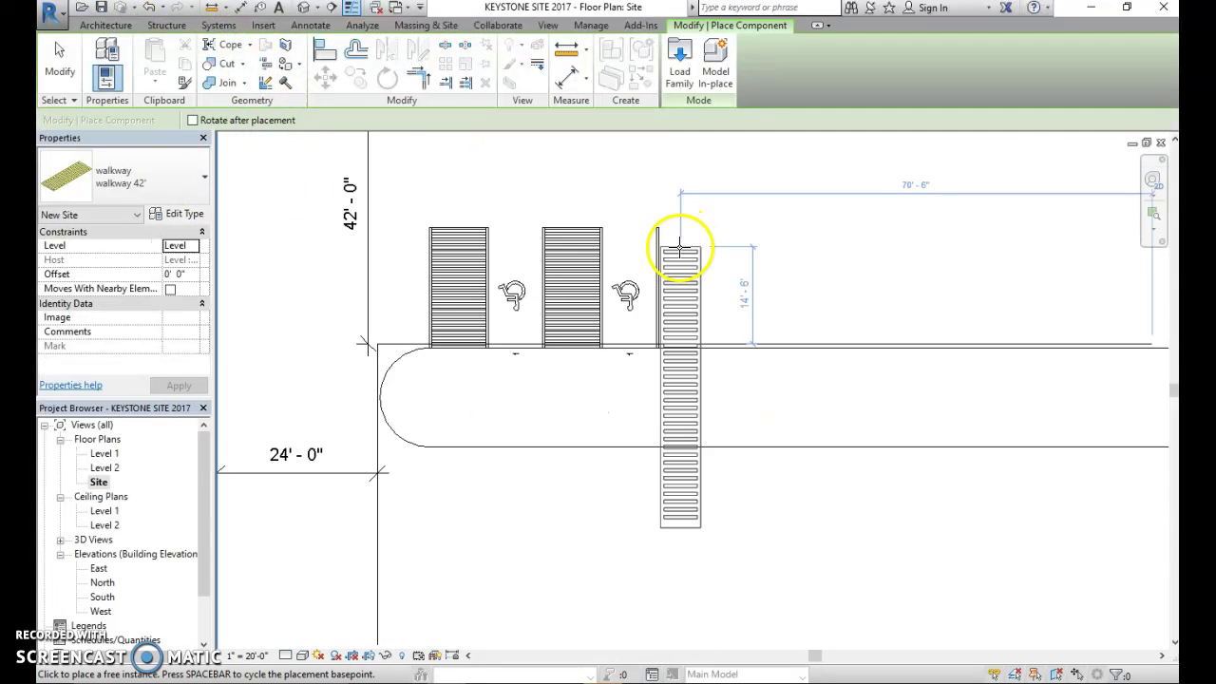
left_click(682, 233)
scroll(715, 391, "up", 3)
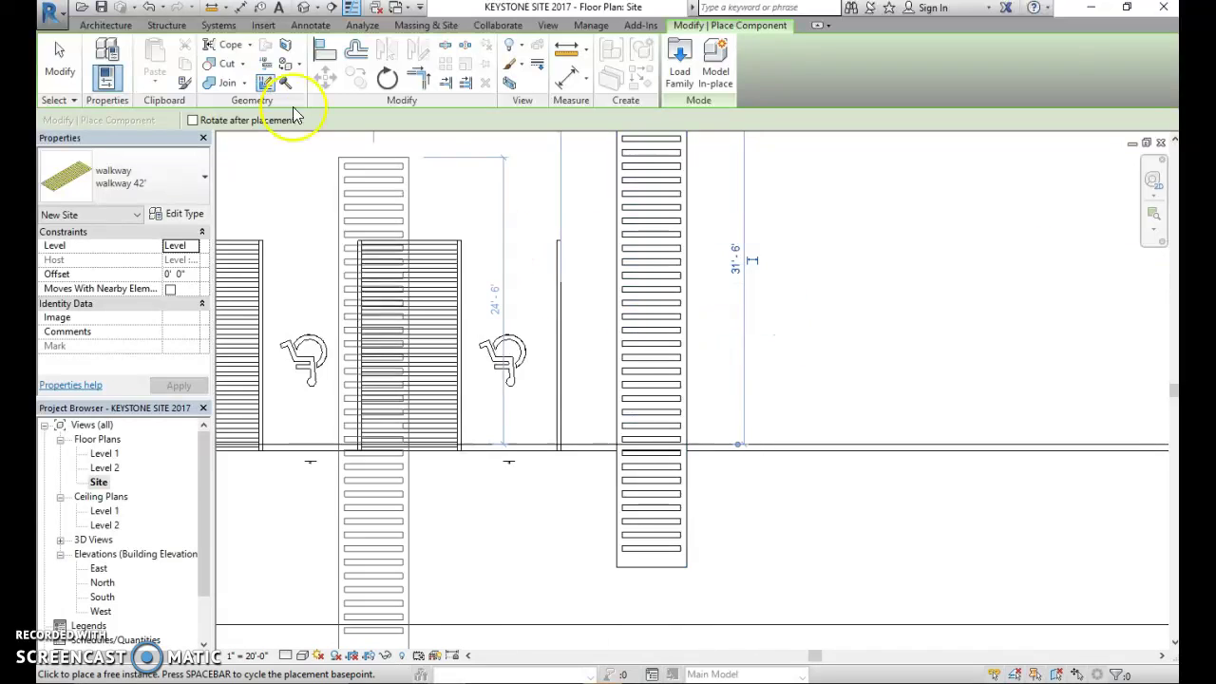
- Align the new walkway's side edge with the outer line of the adjacent parking strip and lock the alignment
left_click(323, 49)
scroll(566, 439, "up", 3)
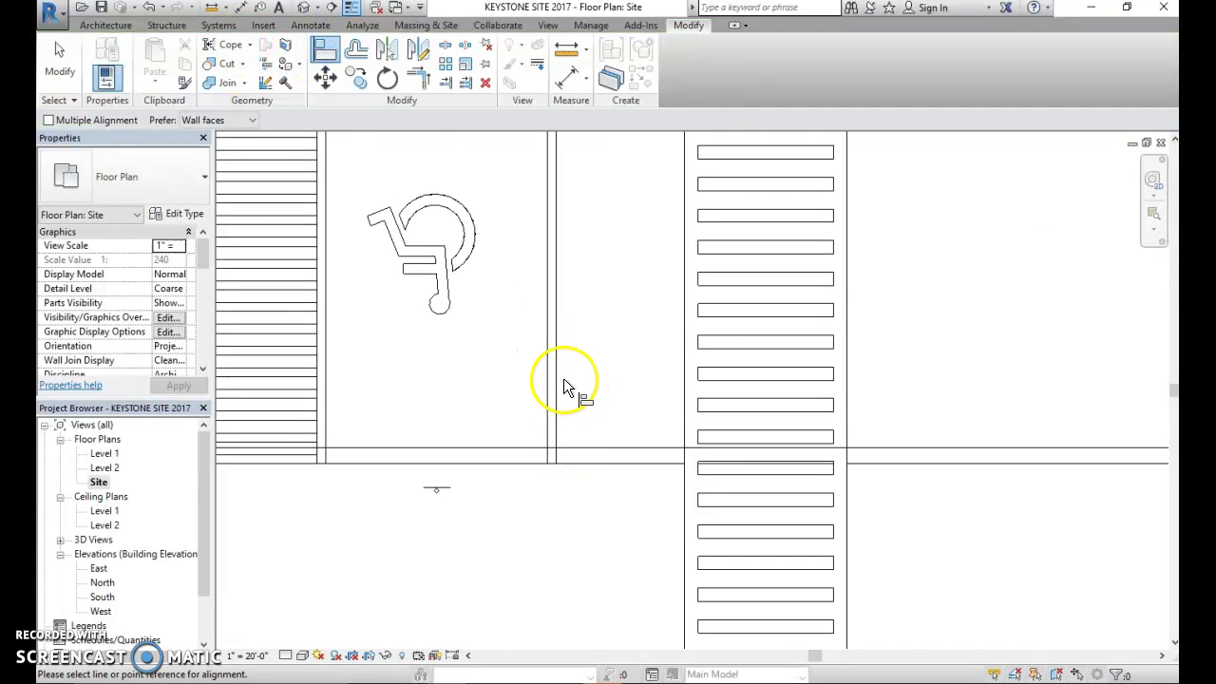
scroll(560, 384, "up", 4)
left_click(557, 425)
left_click(858, 389)
scroll(845, 389, "down", 3)
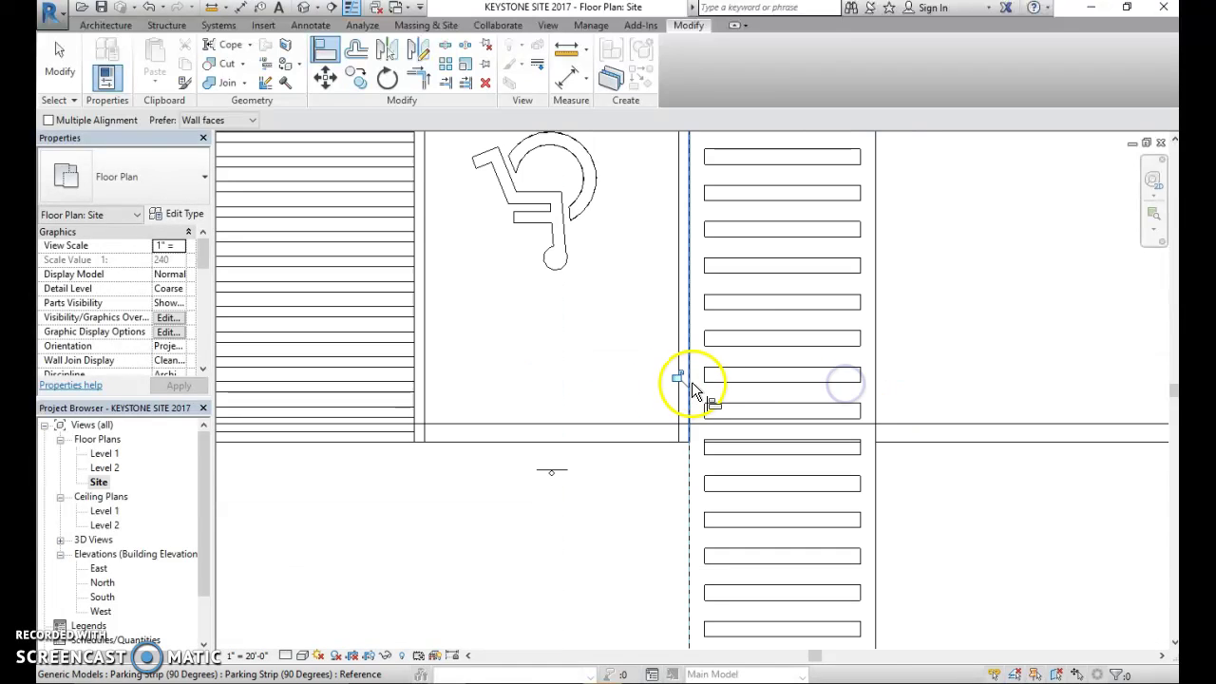
left_click(678, 378)
- Align the new walkway's lower end with the arc island curb and lock the alignment
scroll(830, 462, "down", 3)
middle_click_drag(896, 462, 722, 390)
left_click(760, 383)
left_click(657, 554)
left_click(671, 405)
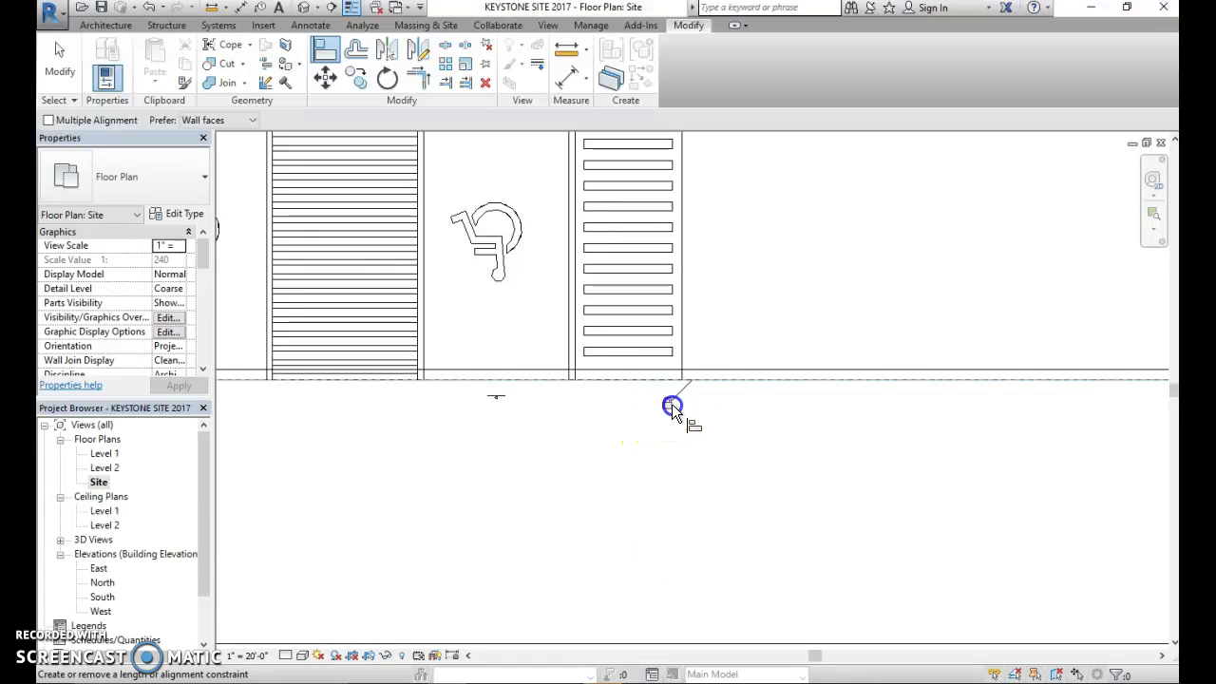
- Start placing a new component and choose the Parking Strip (90 Degrees) type
scroll(671, 403, "down", 4)
middle_click_drag(688, 407, 634, 418)
middle_click_drag(695, 448, 638, 427)
left_click(617, 427)
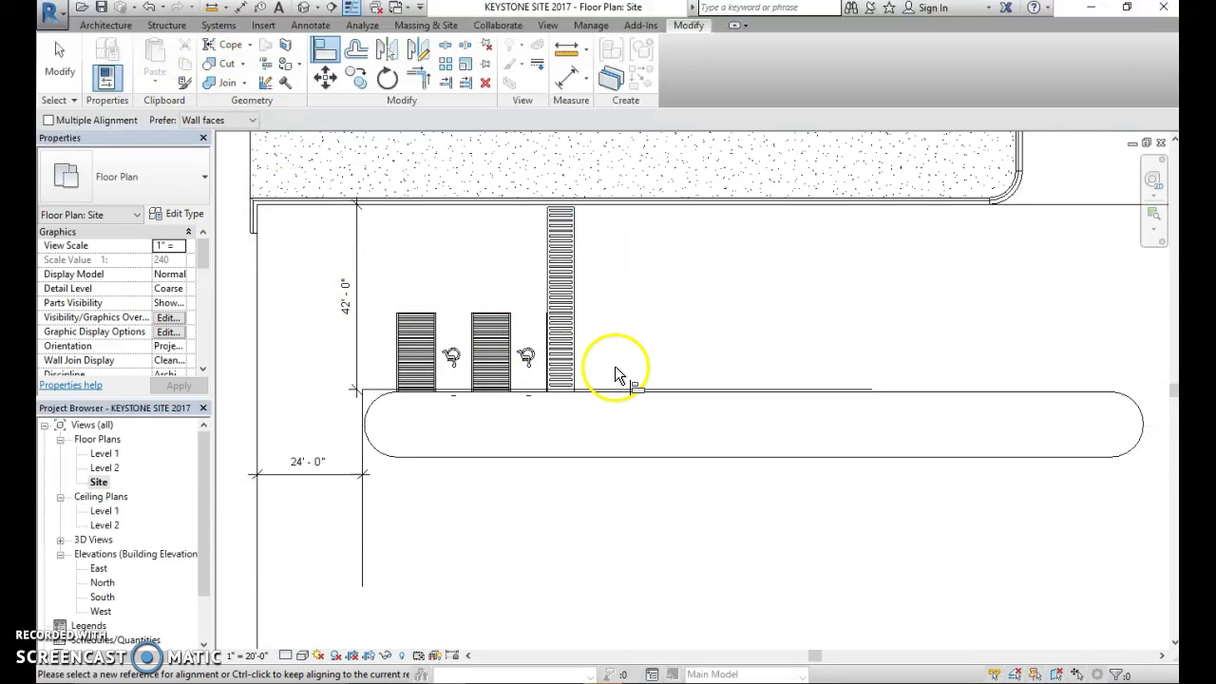
left_click(105, 25)
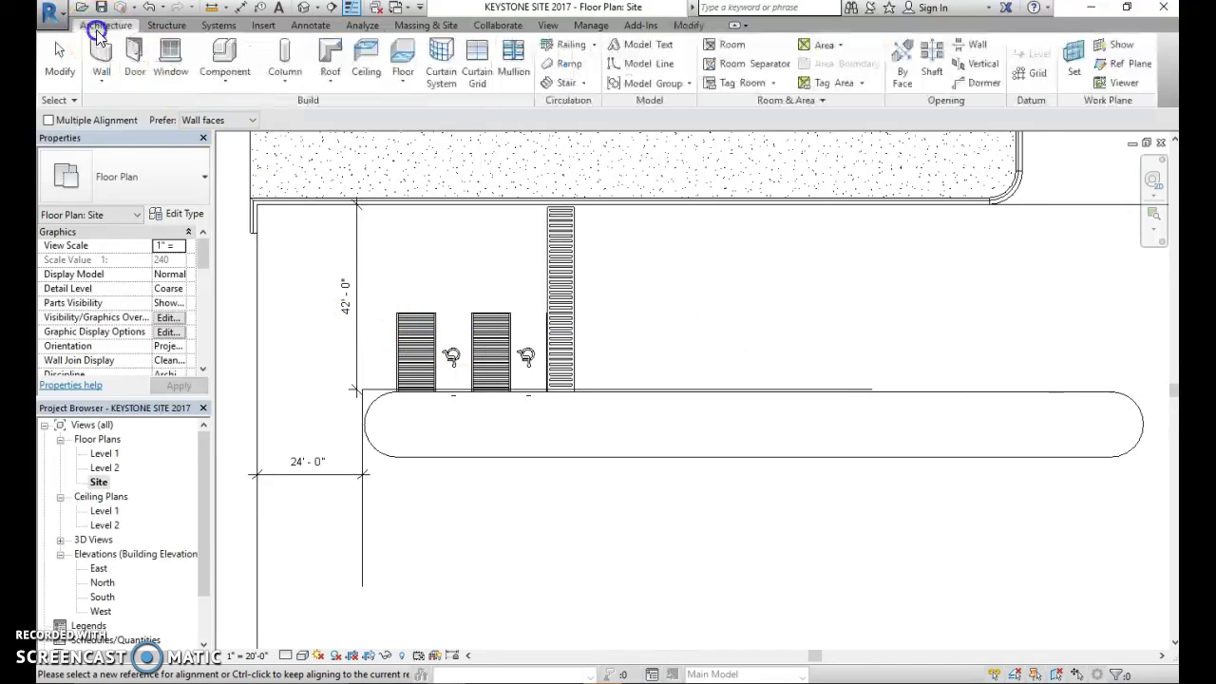
left_click(171, 52)
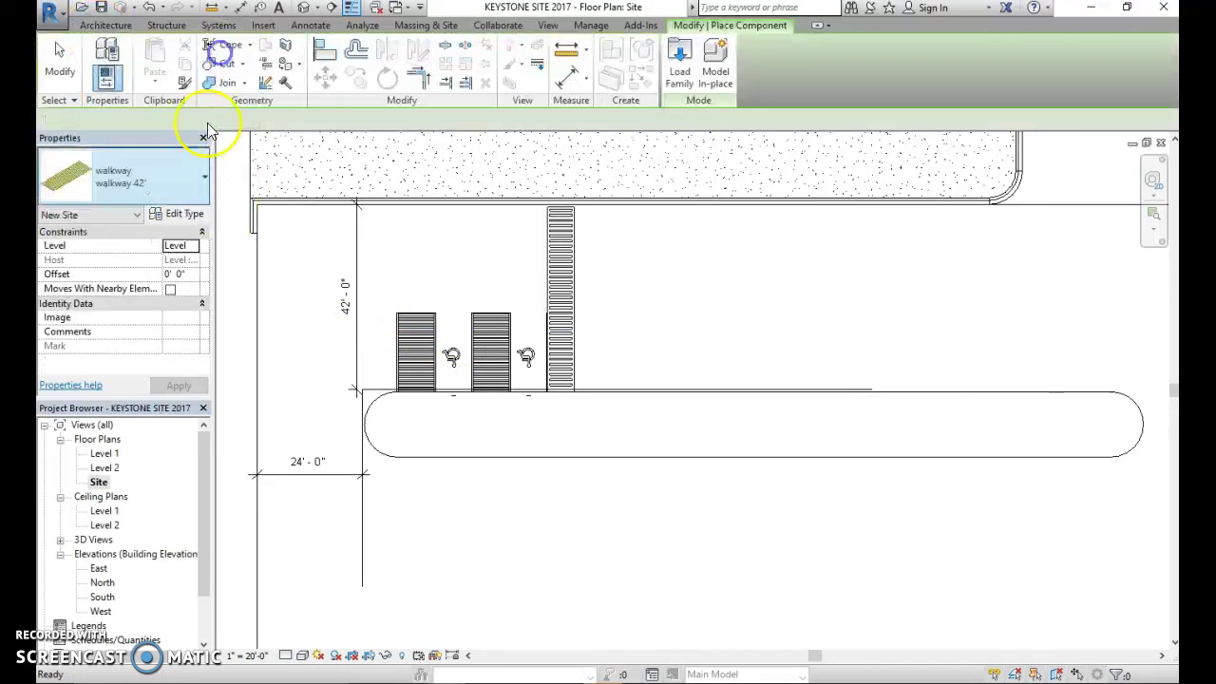
left_click(157, 192)
scroll(152, 294, "up", 15)
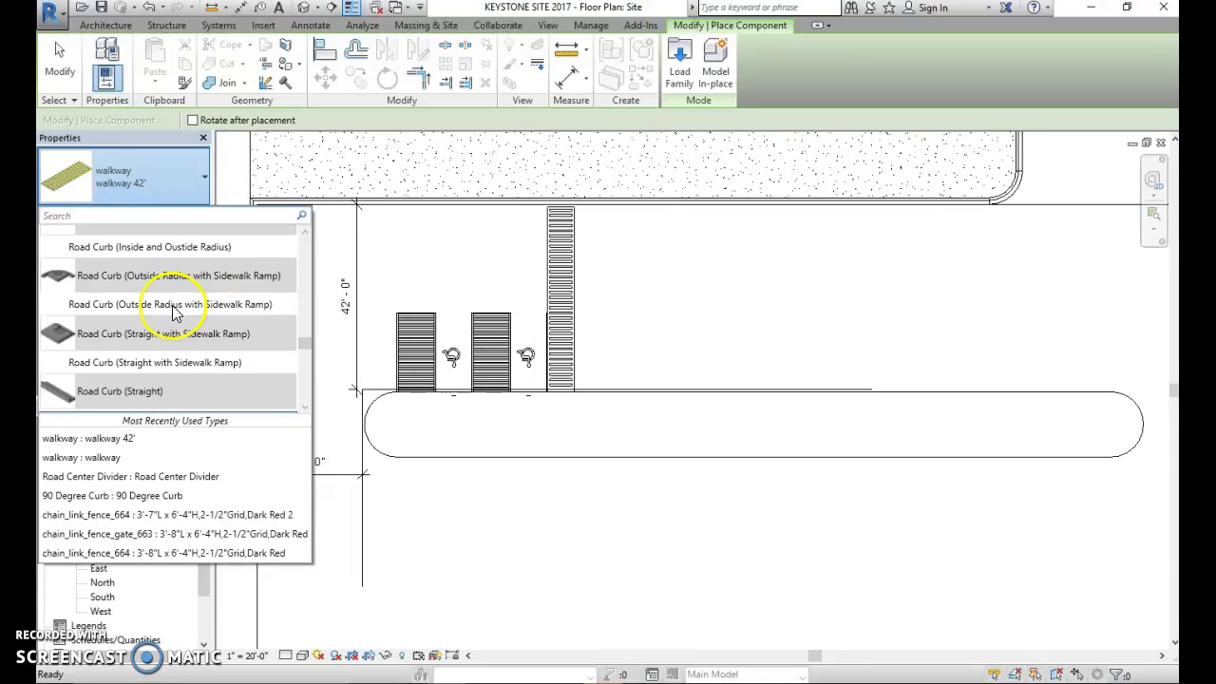
scroll(173, 332, "up", 1)
scroll(162, 323, "down", 7)
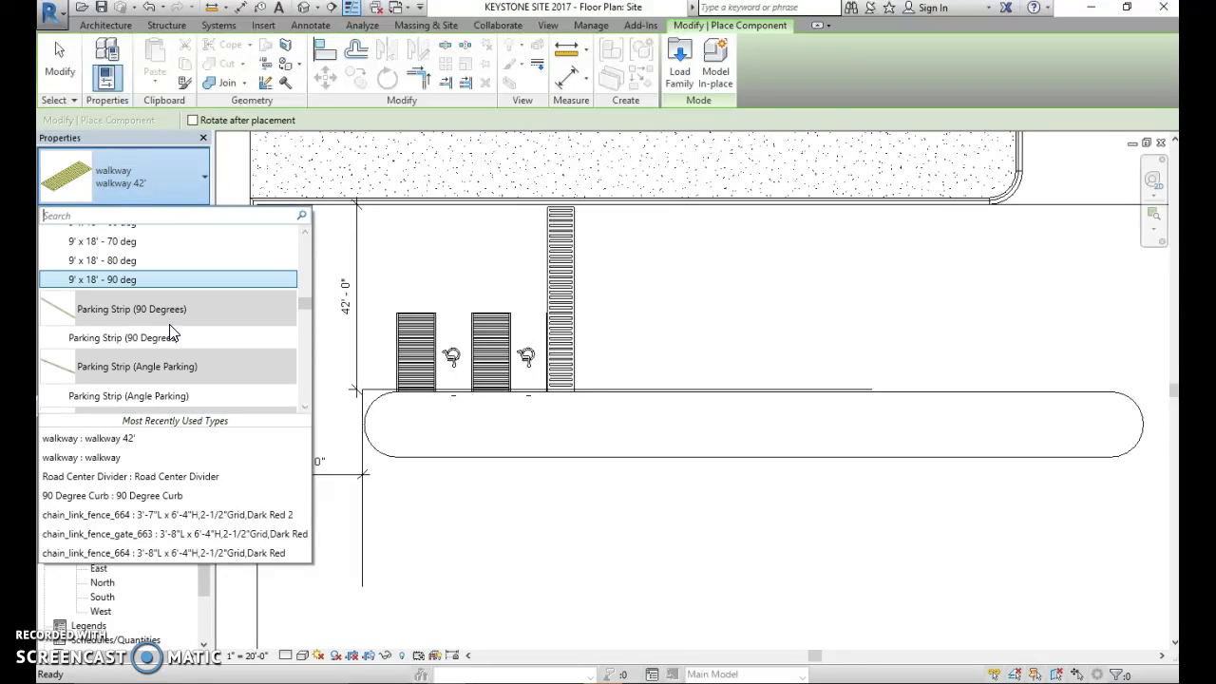
left_click(133, 297)
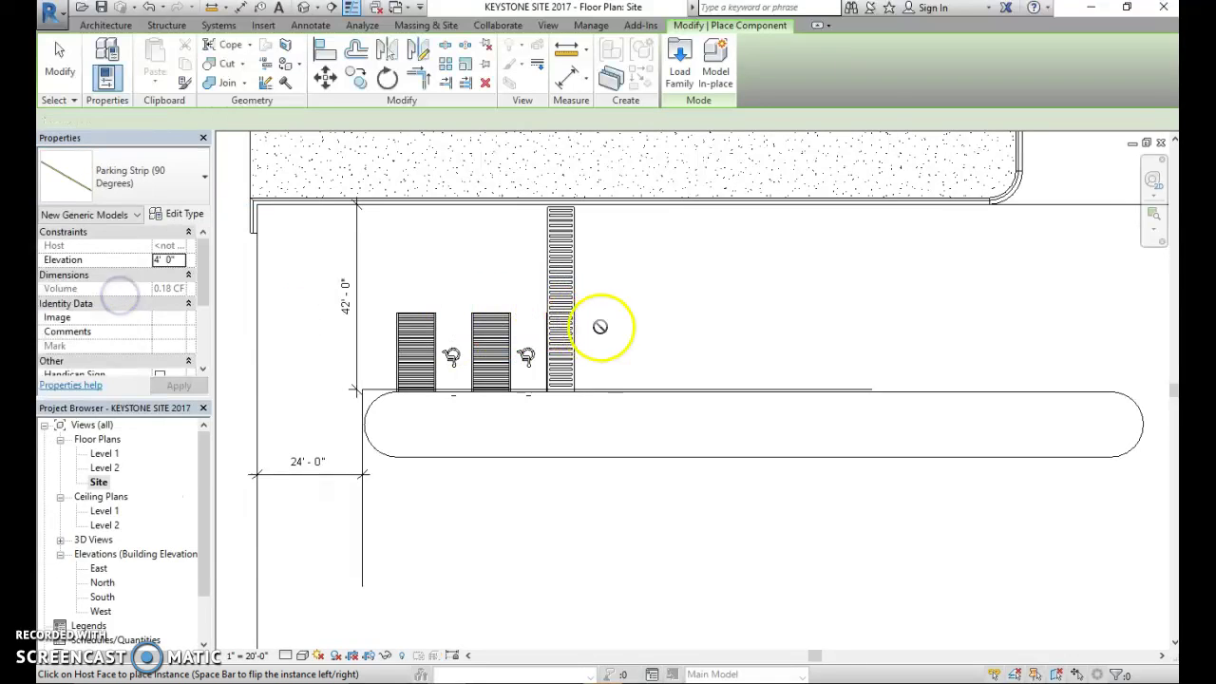
- Place the parking strip on a face beyond the walkway's outer edge, with Left Line Visible turned on
scroll(206, 266, "down", 3)
scroll(209, 314, "up", 3)
left_click_drag(207, 298, 218, 342)
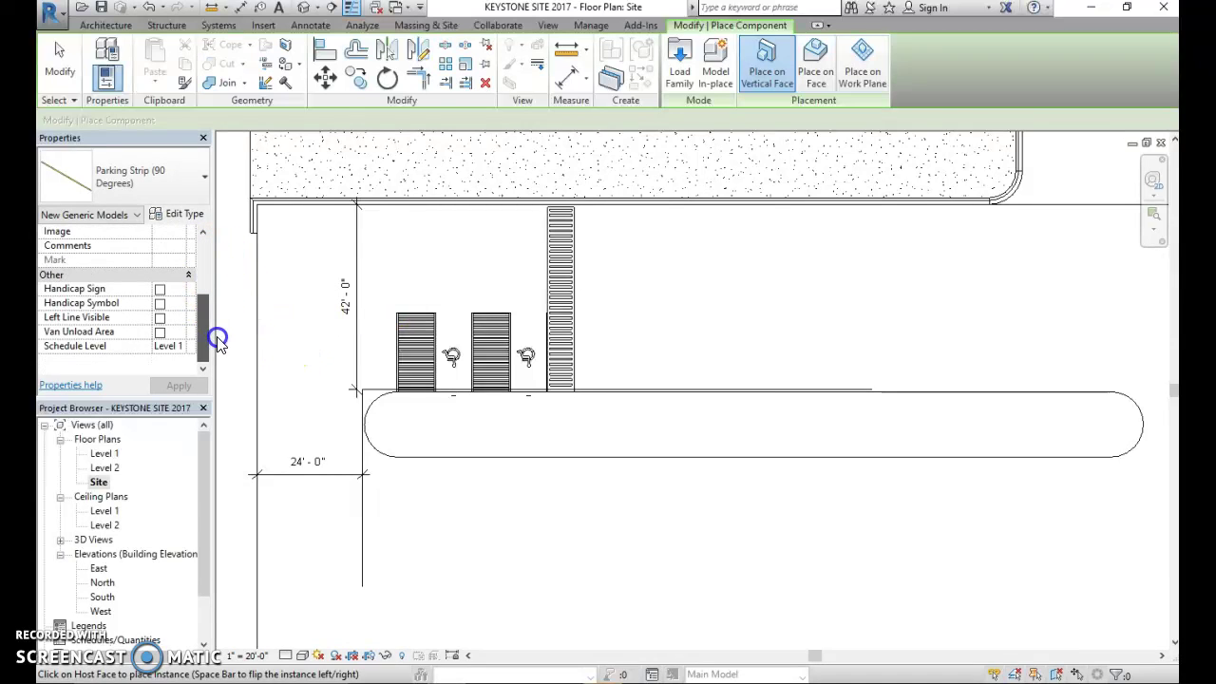
left_click(185, 213)
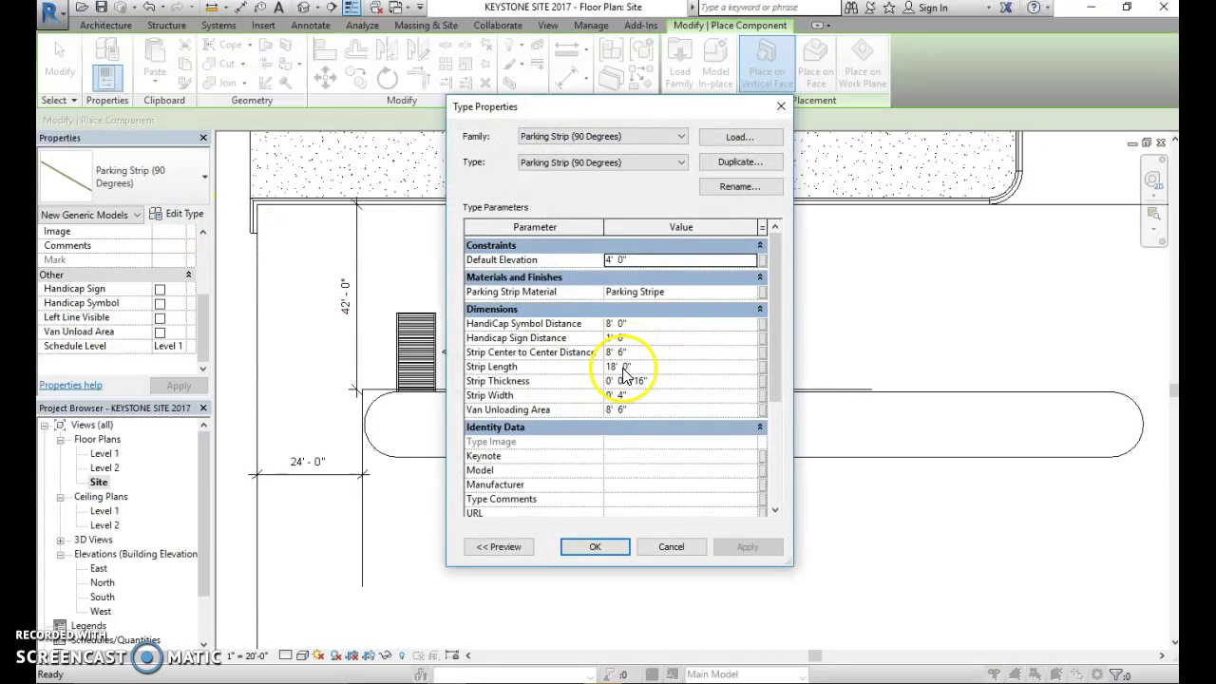
left_click(780, 106)
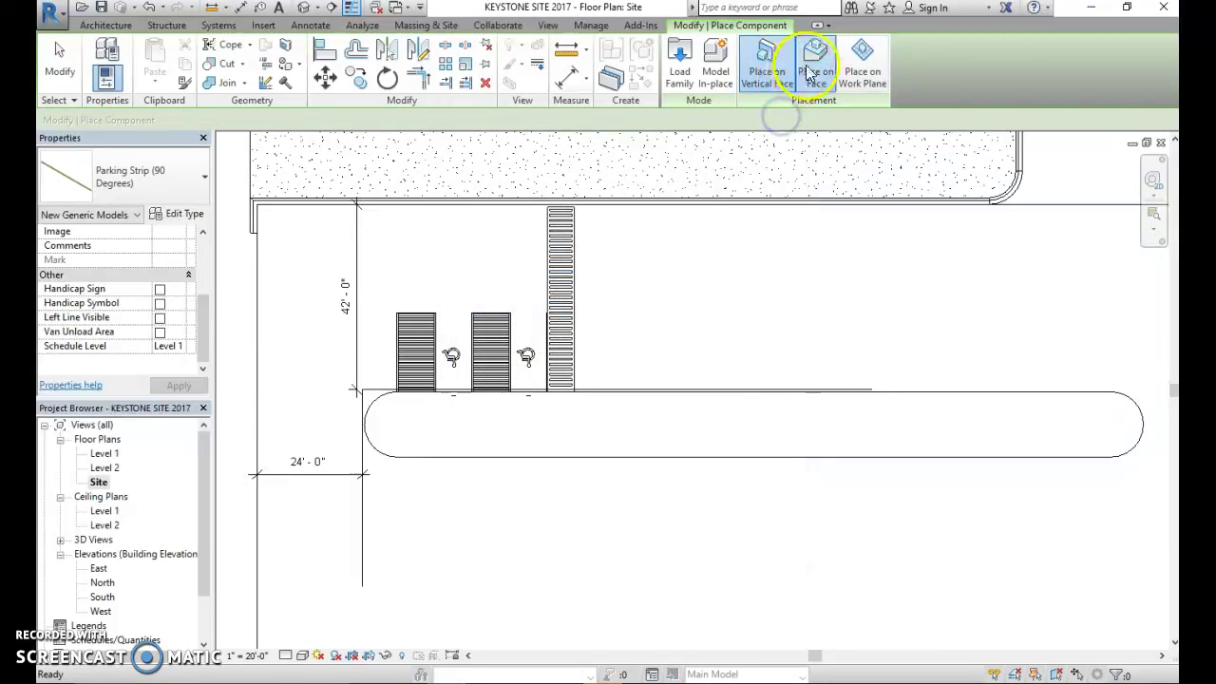
left_click(816, 68)
scroll(627, 267, "up", 3)
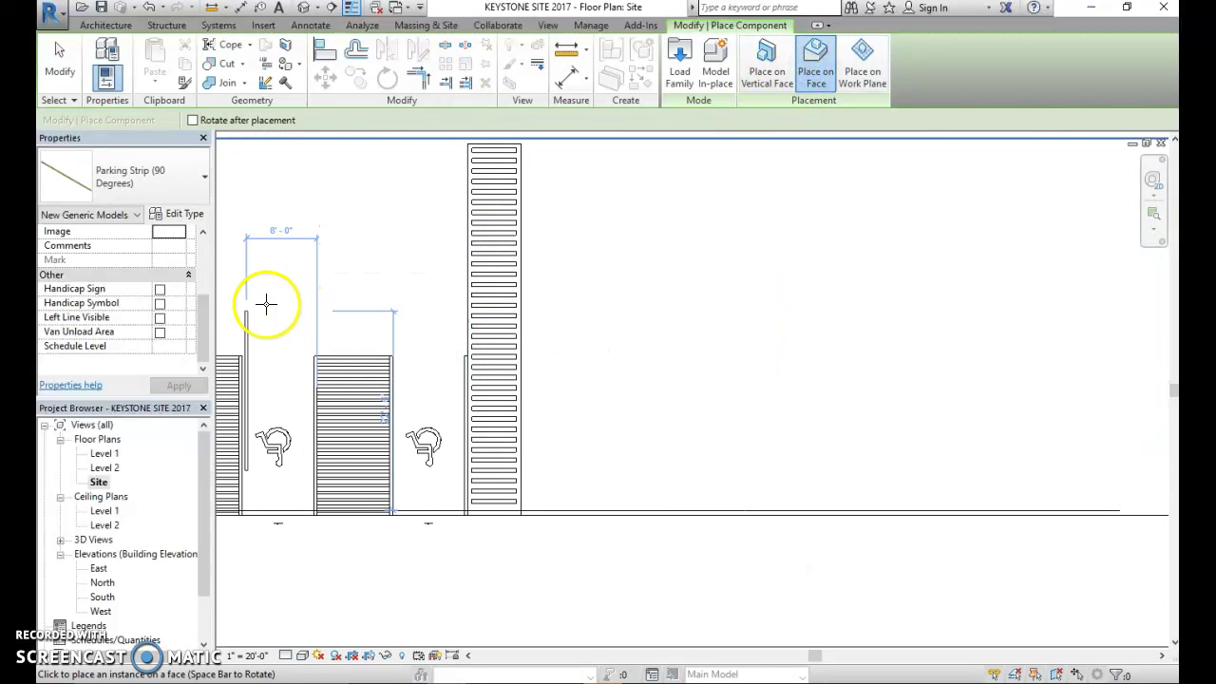
left_click(160, 319)
left_click(621, 304)
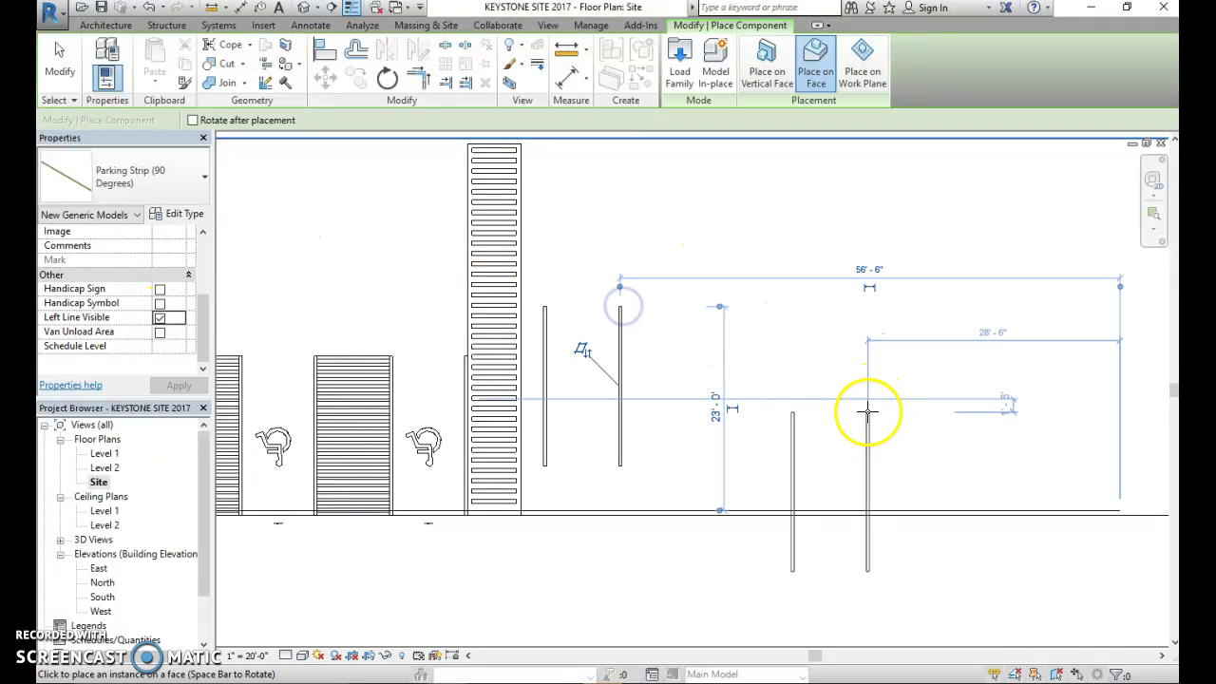
key("Escape")
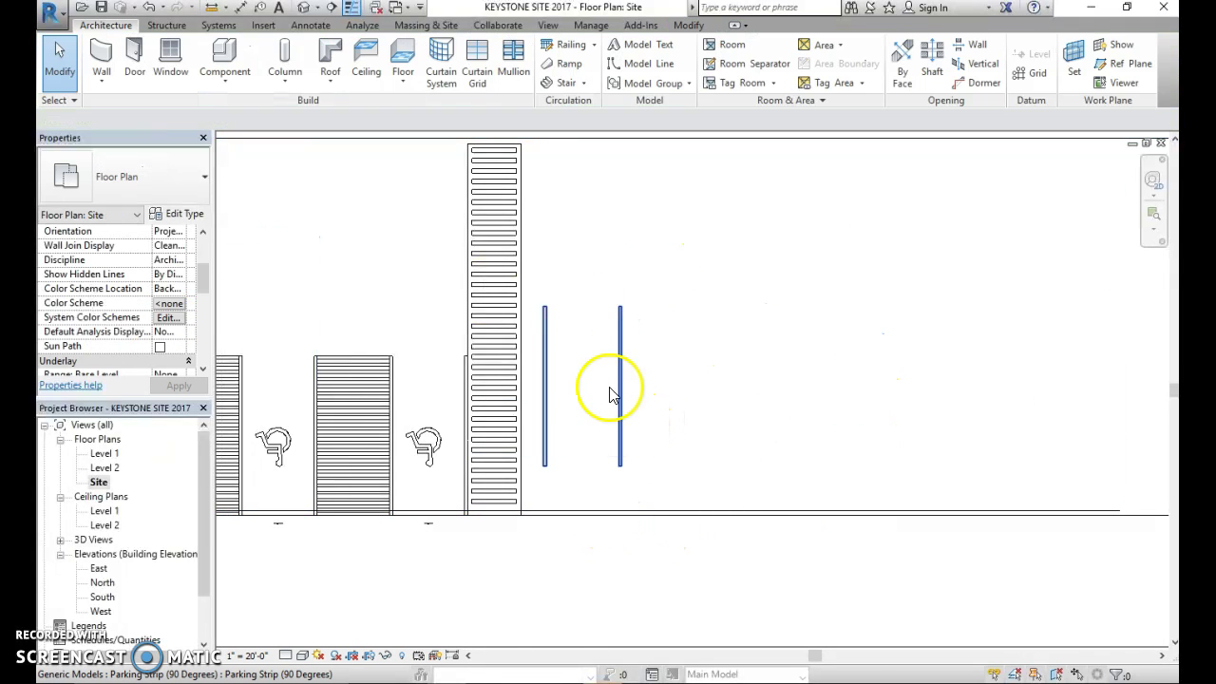
- Align the new strip's nearest line with the walkway's outer edge and its lower end with the horizontal line along the arc island
left_click(551, 344)
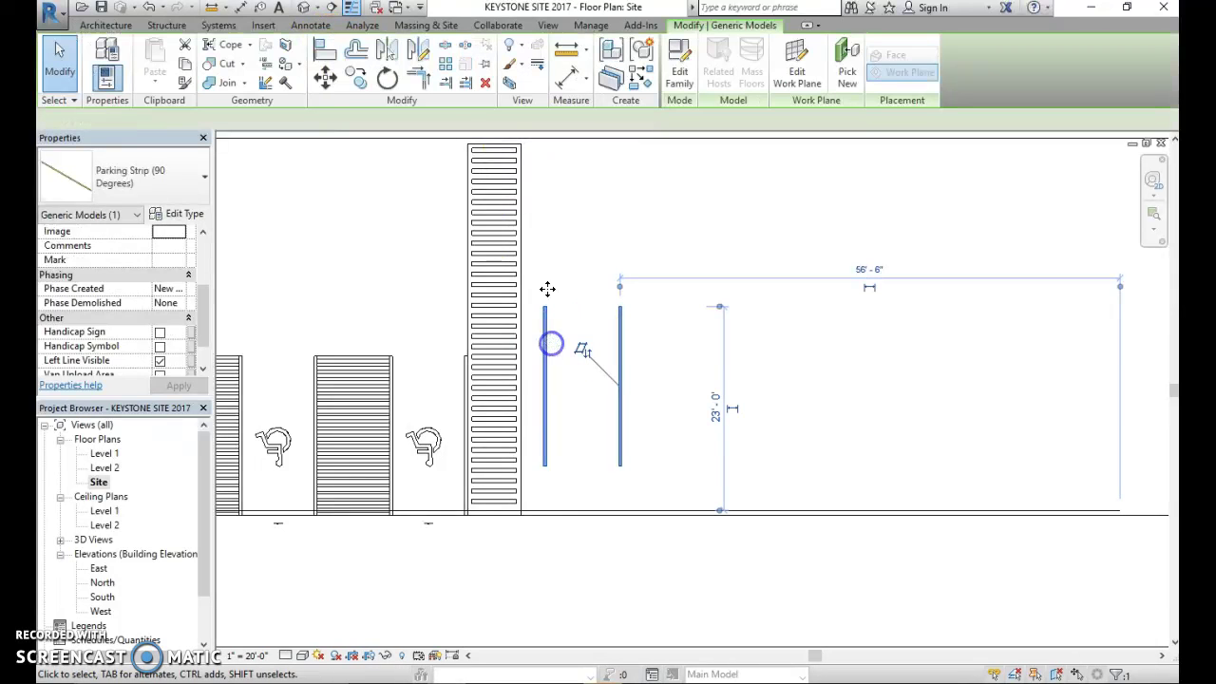
left_click(324, 50)
scroll(516, 583, "up", 3)
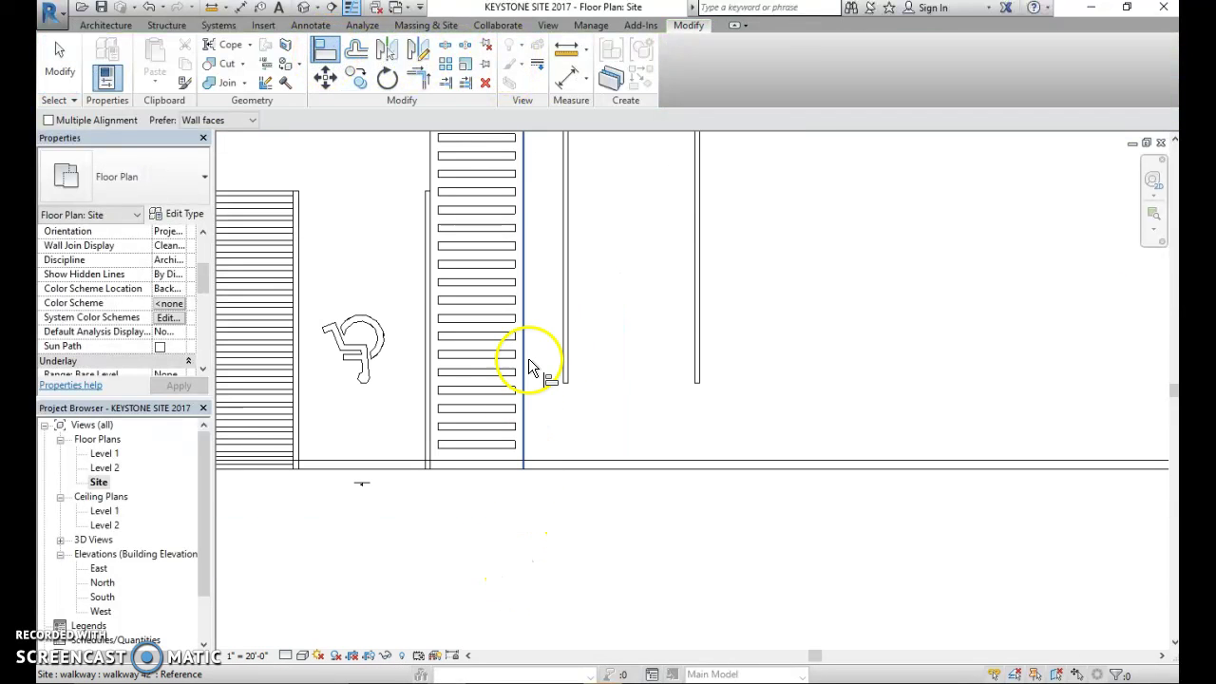
left_click(562, 334)
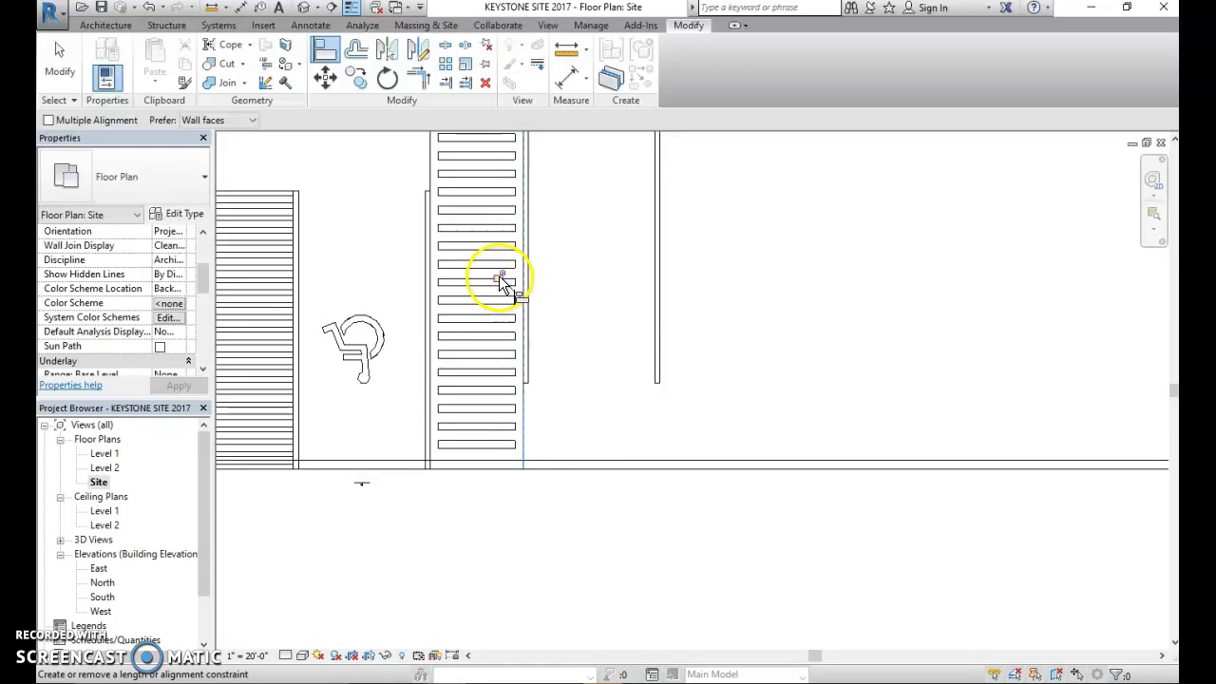
left_click(546, 459)
left_click(530, 385)
left_click(672, 486)
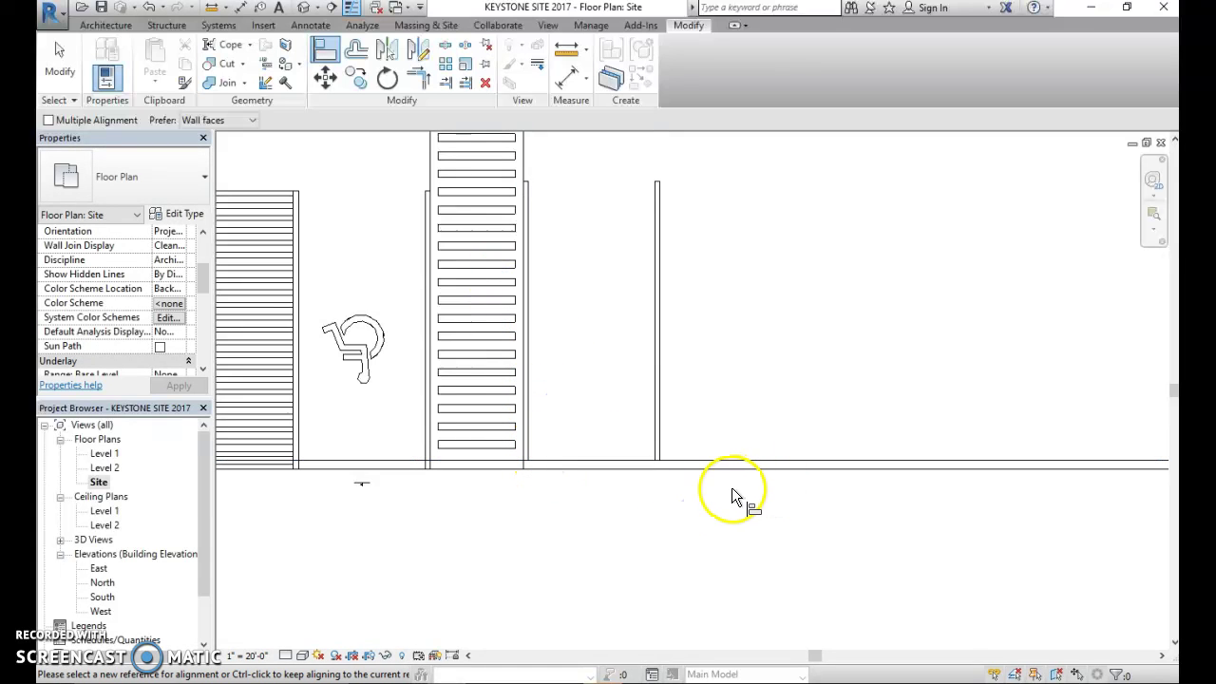
- Copy the parking strip one space farther along the island, using the lower endpoints of its two lines as start and end points
scroll(715, 487, "down", 1)
middle_click_drag(715, 486, 585, 505)
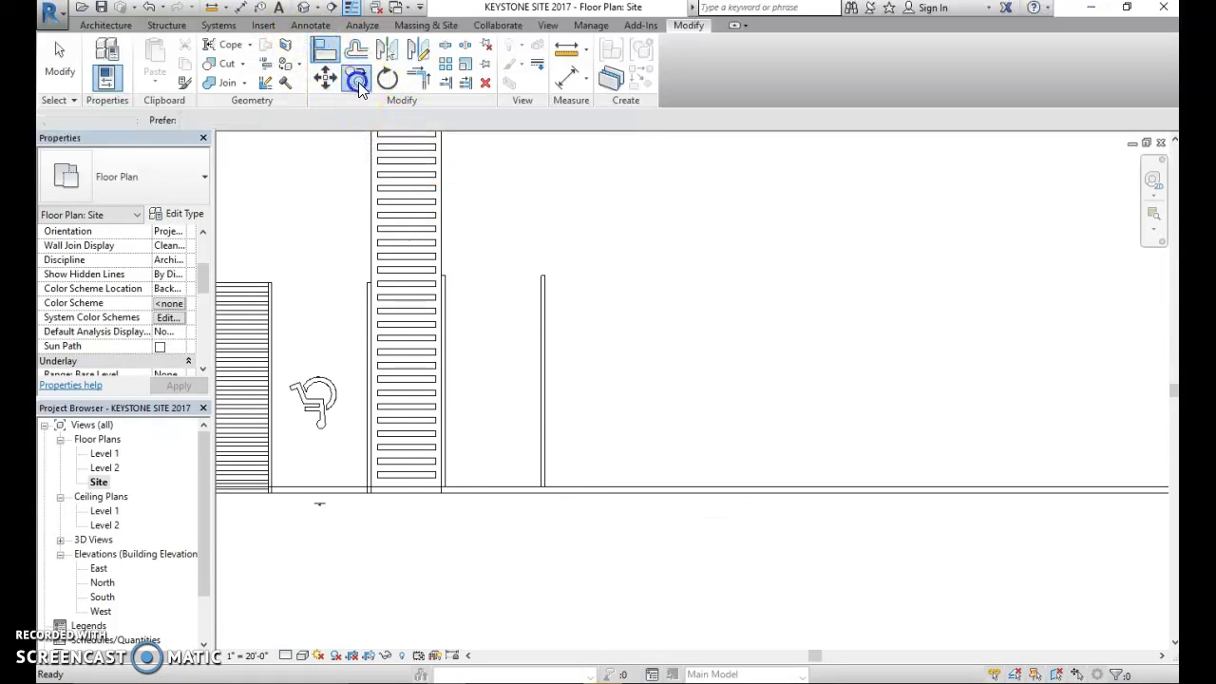
left_click(358, 81)
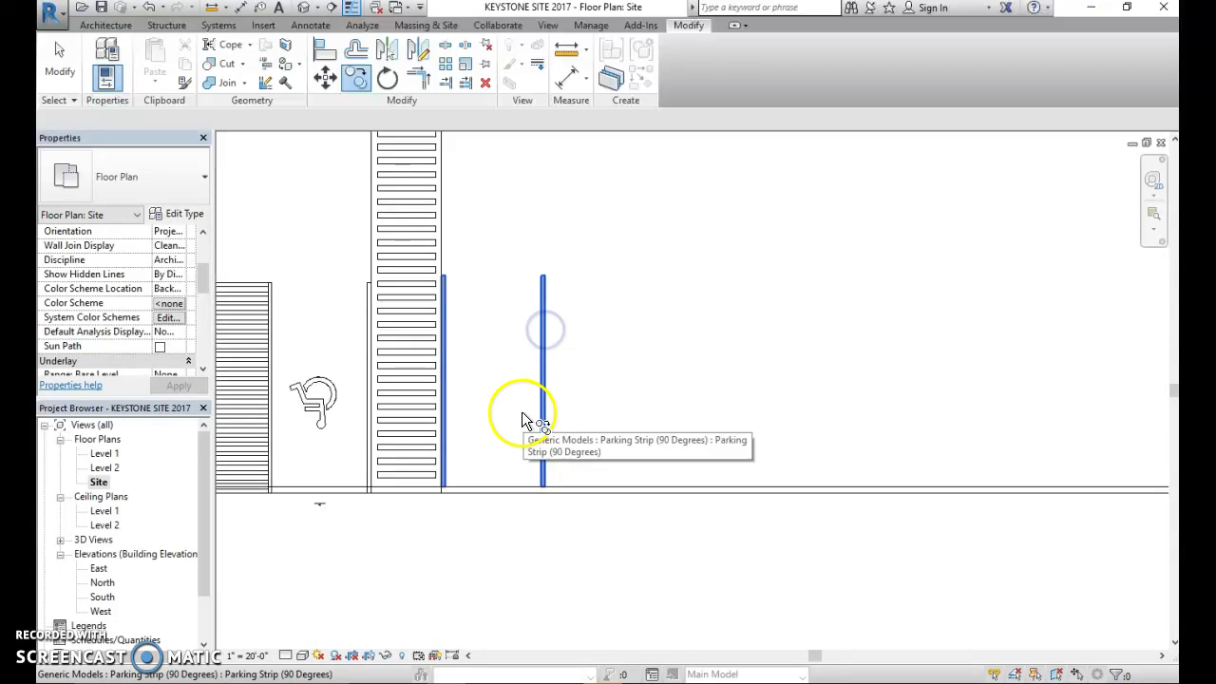
left_click(458, 380)
scroll(447, 276, "up", 4)
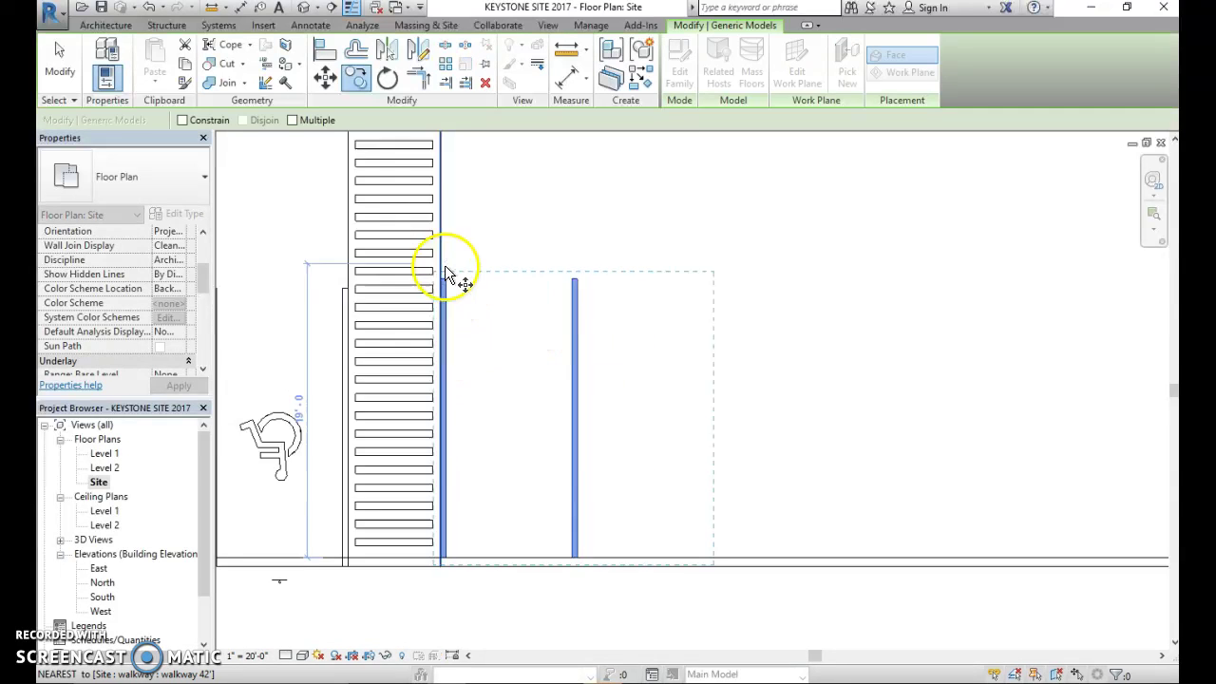
middle_click_drag(474, 546, 516, 359)
scroll(480, 399, "down", 1)
scroll(463, 444, "up", 8)
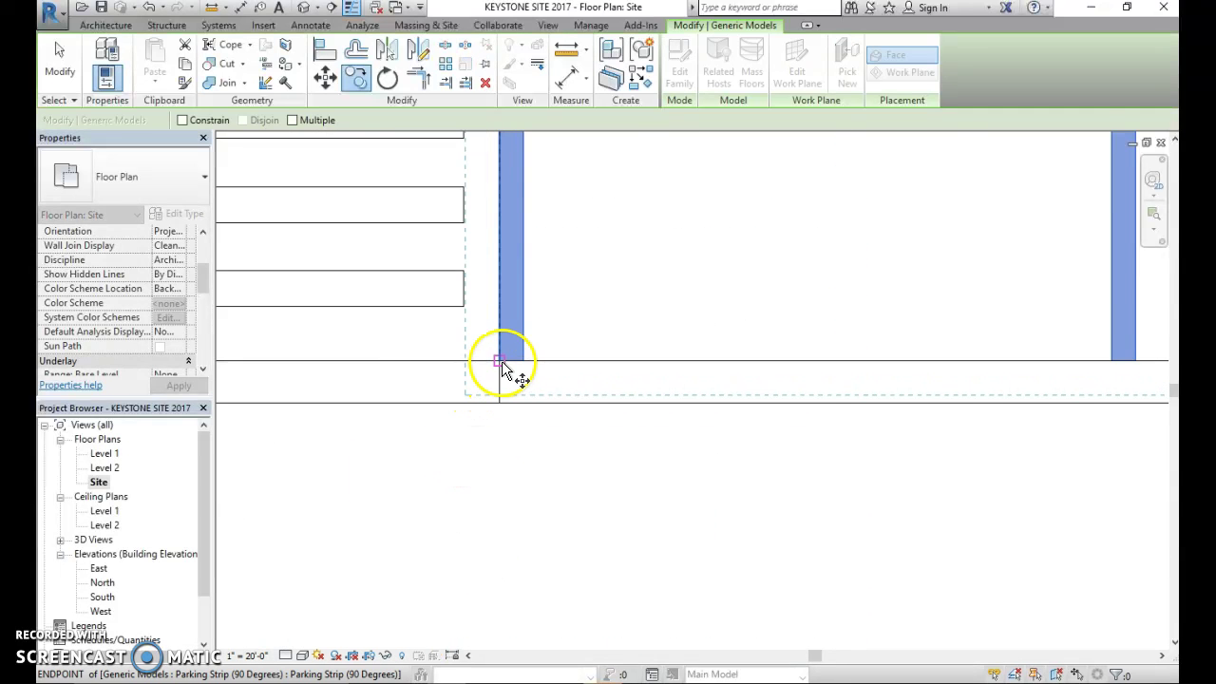
left_click(501, 362)
scroll(783, 386, "down", 3)
scroll(804, 385, "down", 1)
middle_click_drag(998, 388, 795, 425)
left_click(784, 406)
left_click(784, 406)
scroll(785, 410, "down", 3)
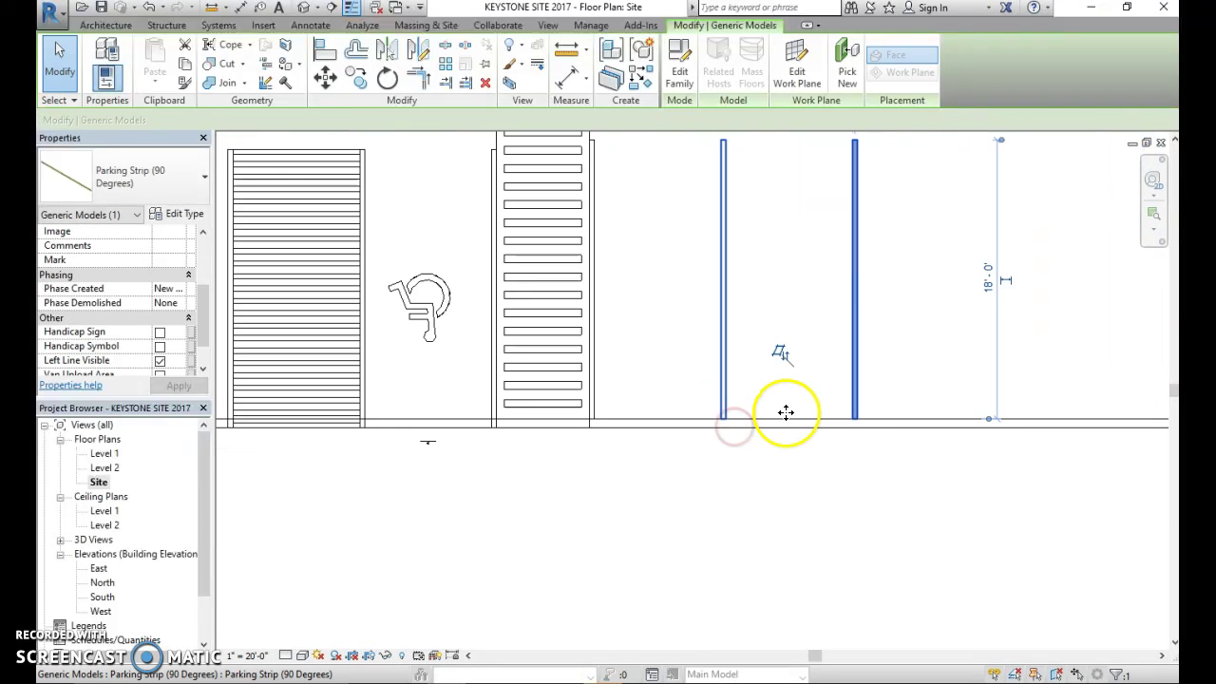
middle_click_drag(785, 409, 765, 526)
left_click(889, 397)
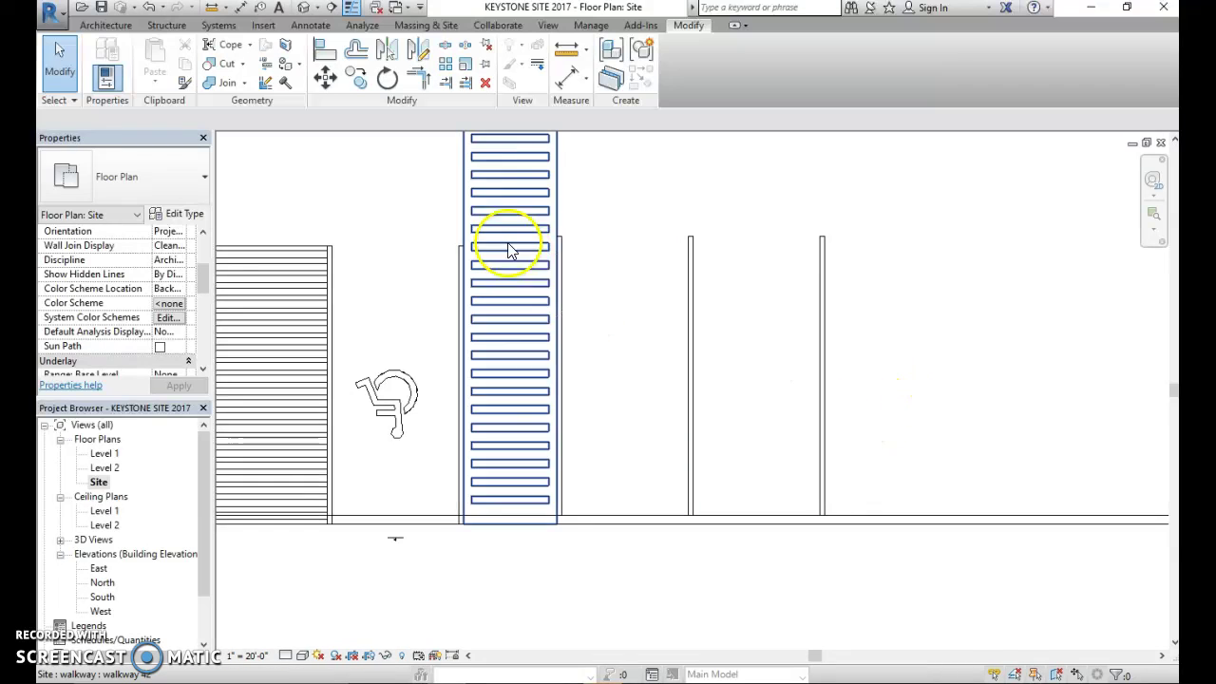
- Copy the two regular parking strips along the island so the copies continue from the last strip's line
left_click_drag(966, 435, 644, 288)
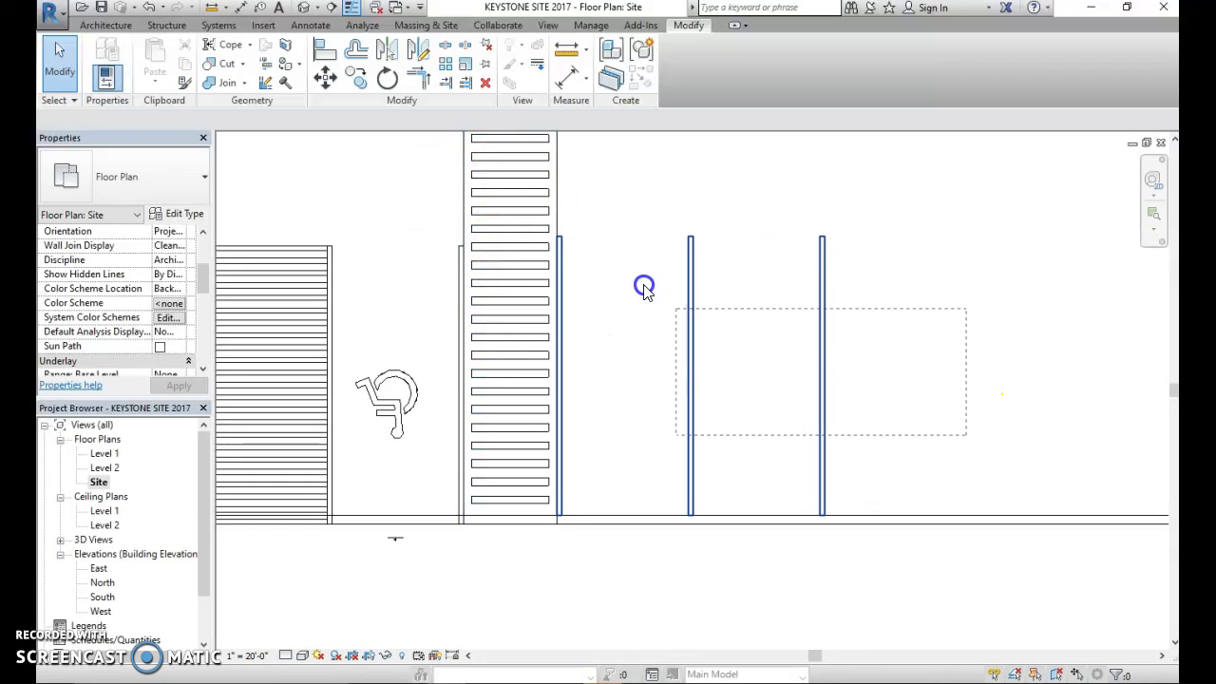
left_click_drag(568, 235, 569, 236)
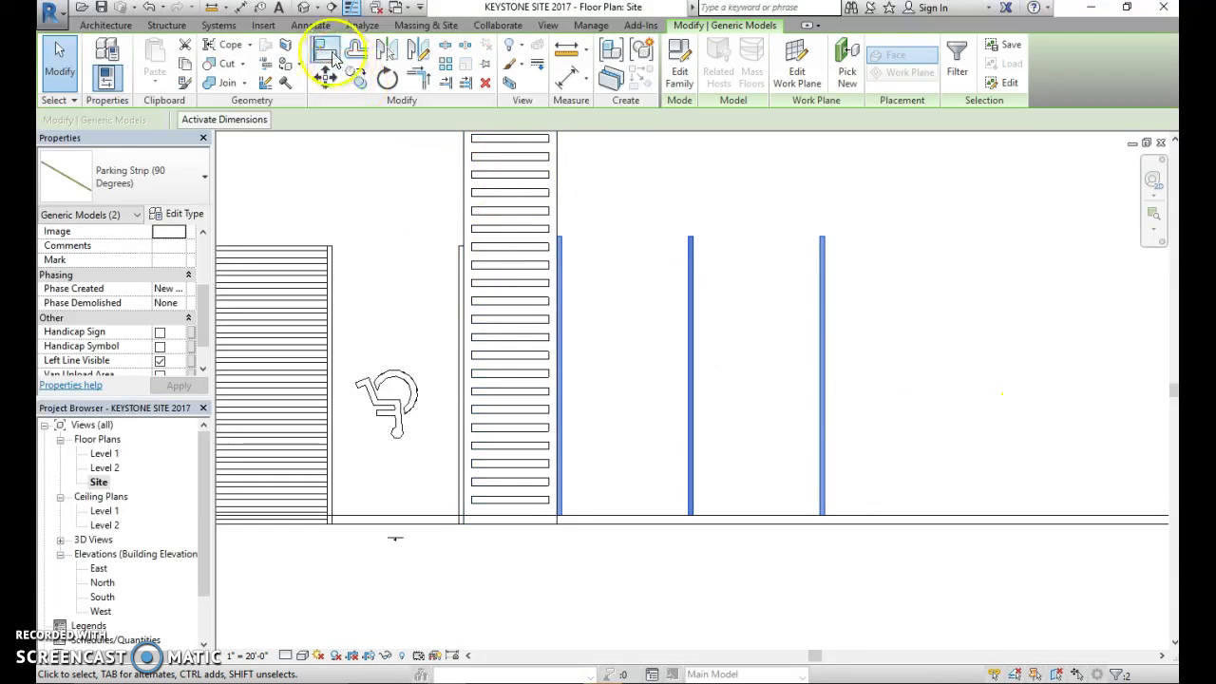
left_click(352, 82)
scroll(624, 562, "up", 4)
left_click(474, 465)
scroll(744, 473, "down", 2)
middle_click_drag(985, 466, 611, 464)
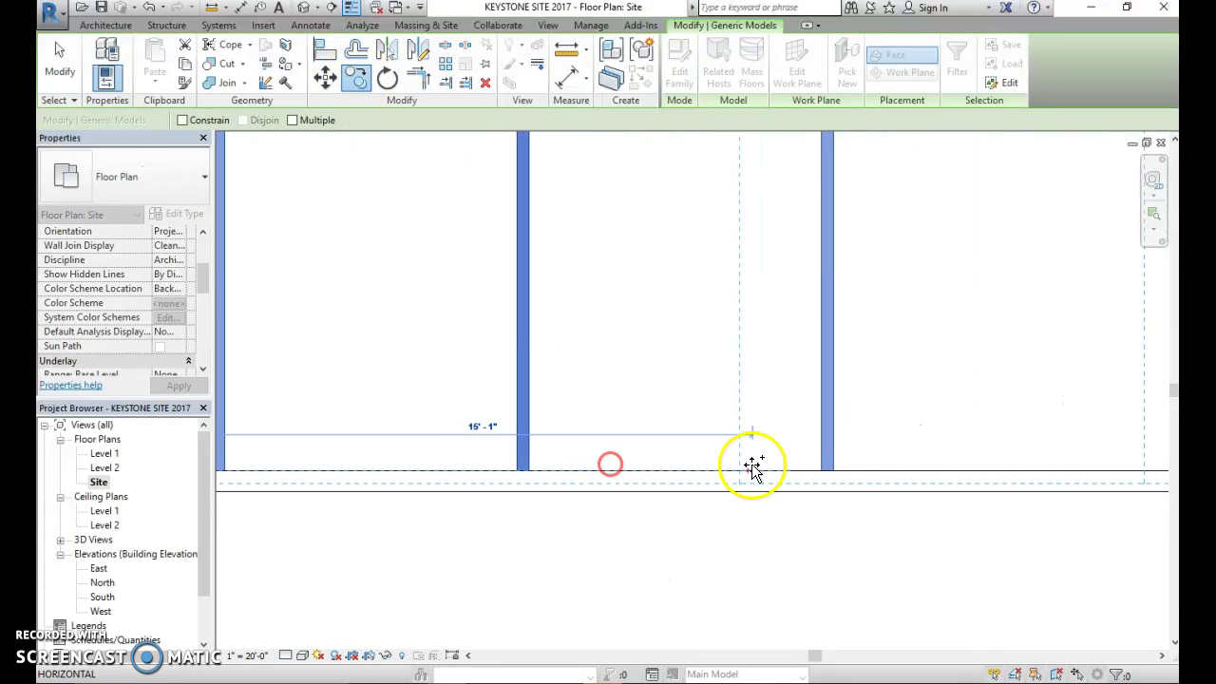
left_click(823, 472)
scroll(872, 497, "down", 4)
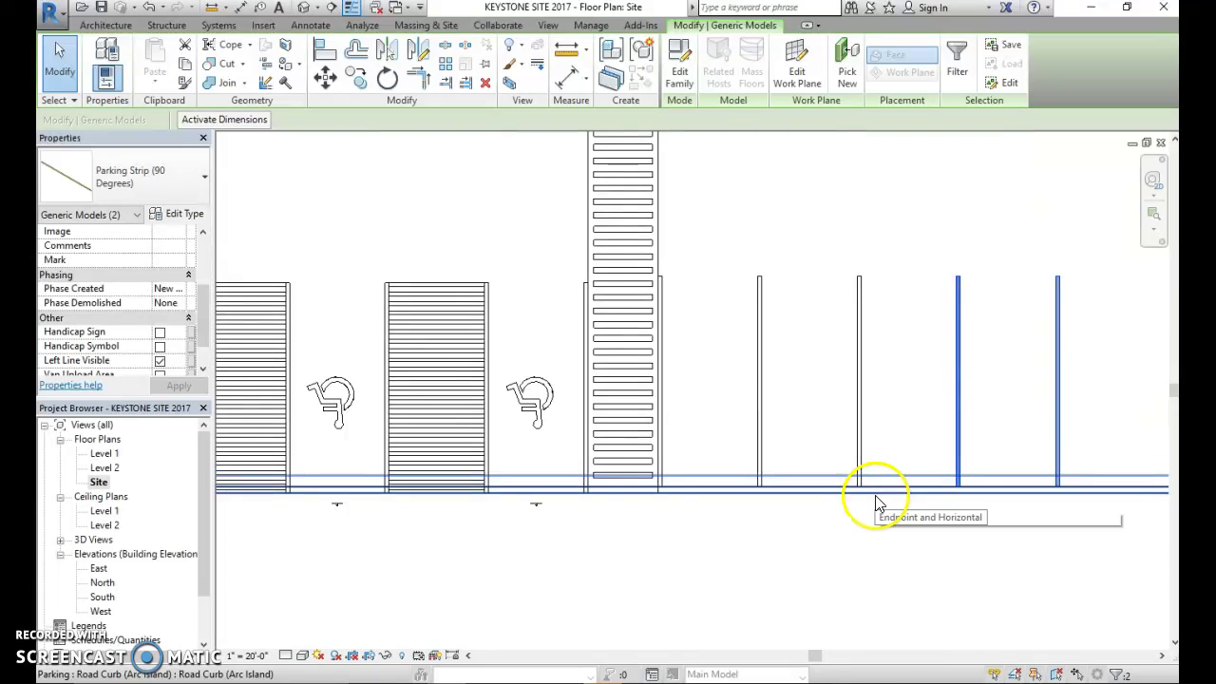
left_click_drag(1026, 420, 627, 299)
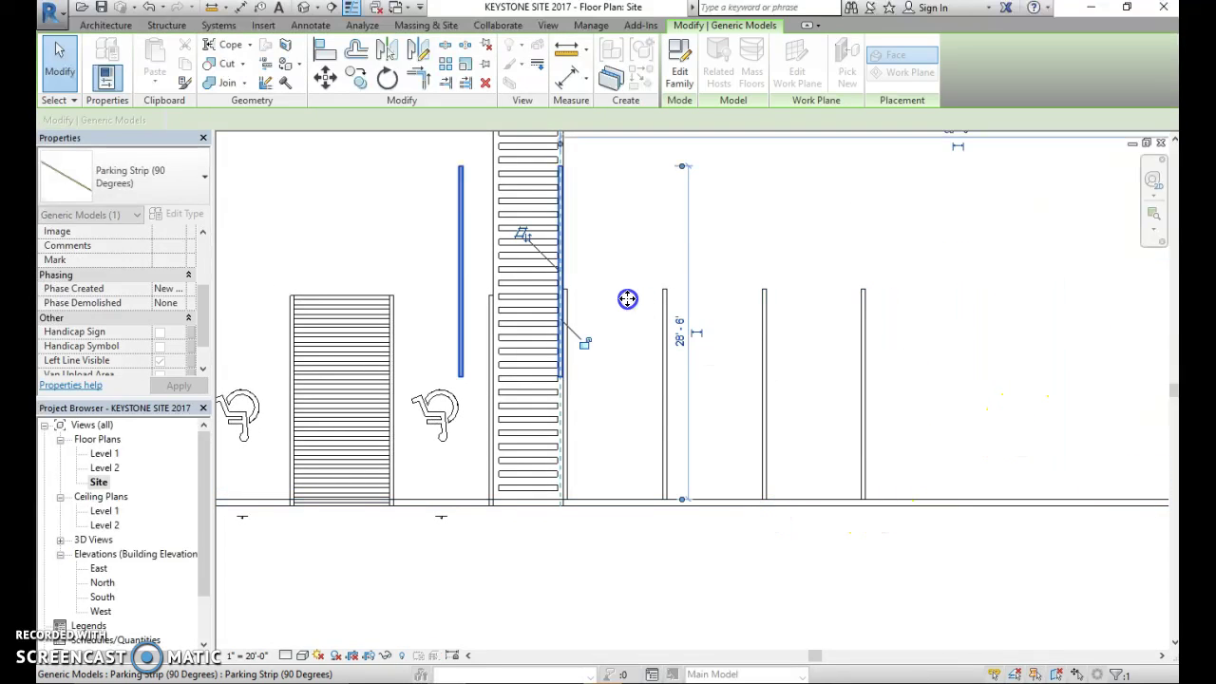
key("Escape")
scroll(844, 427, "down", 2)
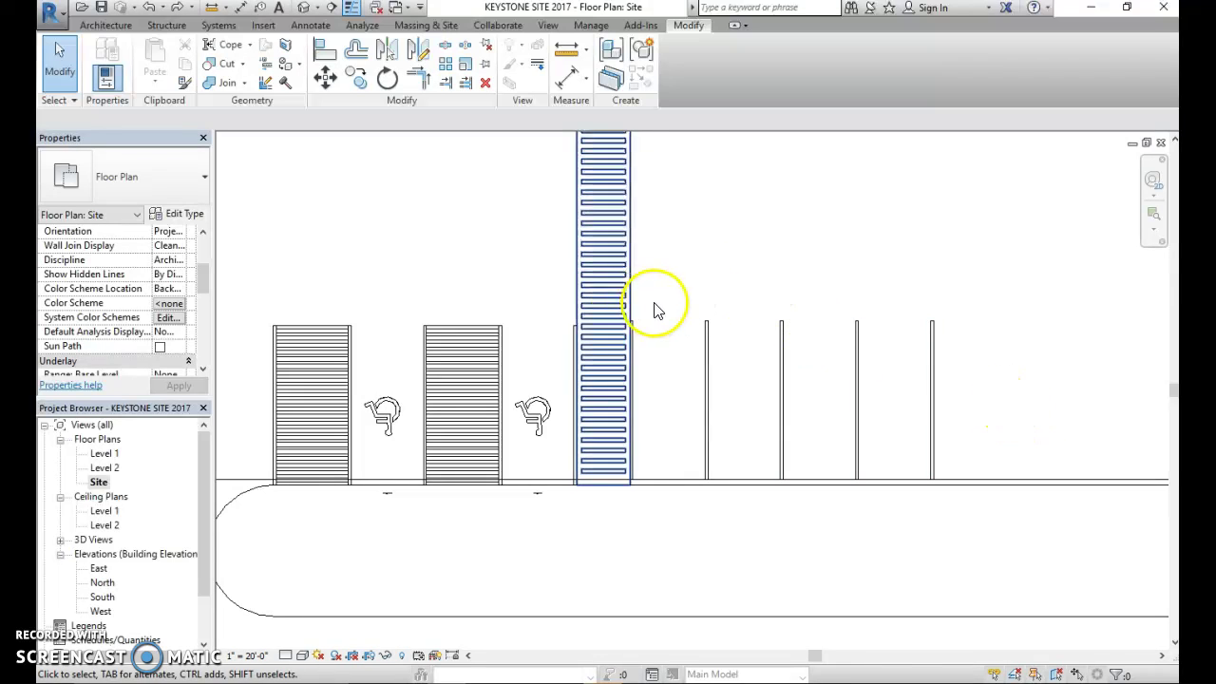
left_click_drag(991, 381, 871, 344)
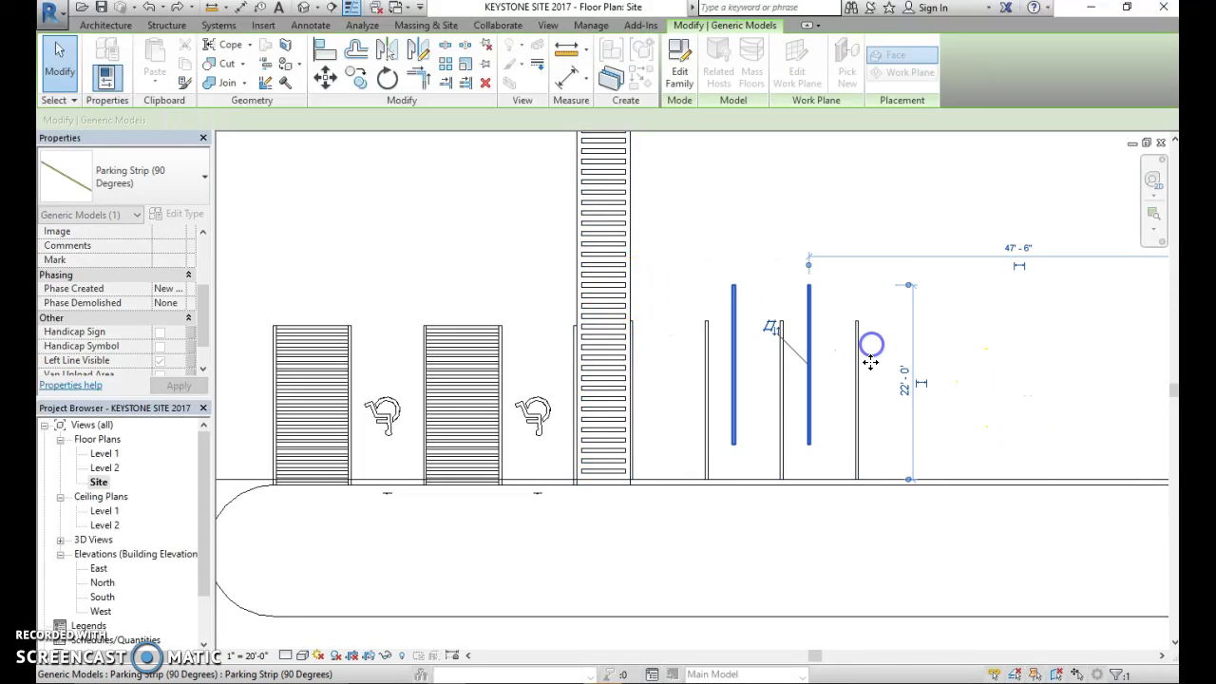
key("ctrl+z")
- Copy the four regular parking strips along the island, from the first line's lower endpoint to the last line's lower endpoint
left_click_drag(1081, 400, 652, 285)
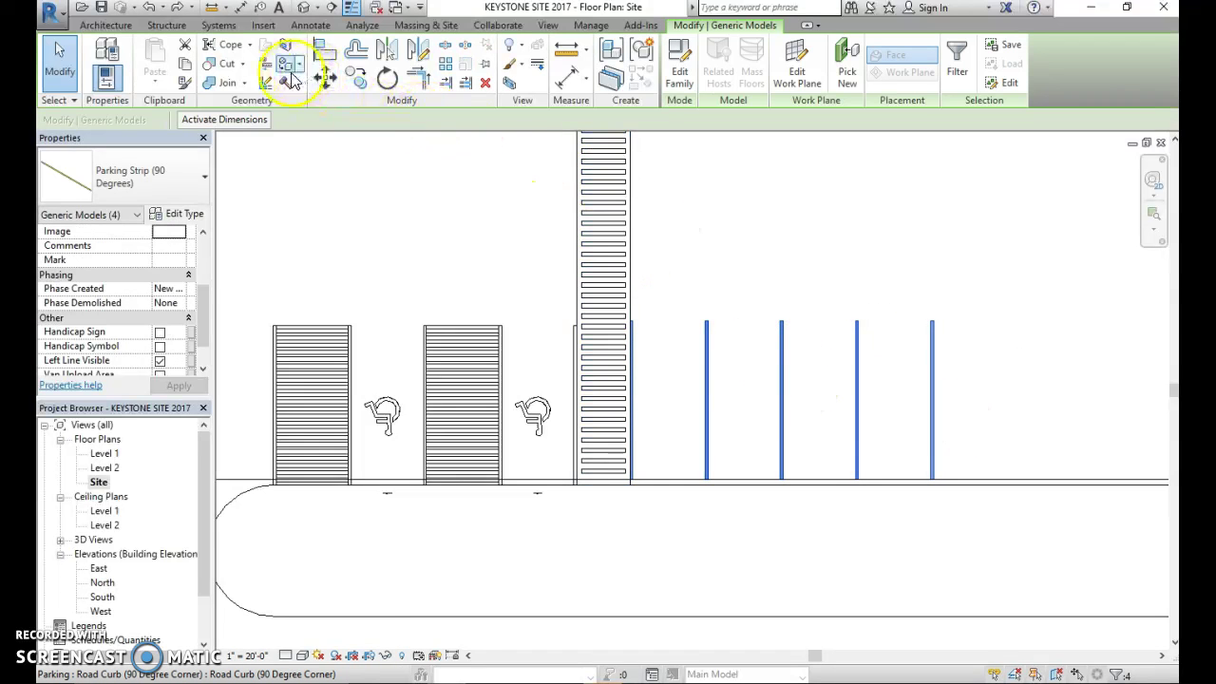
left_click(359, 84)
scroll(719, 522, "up", 5)
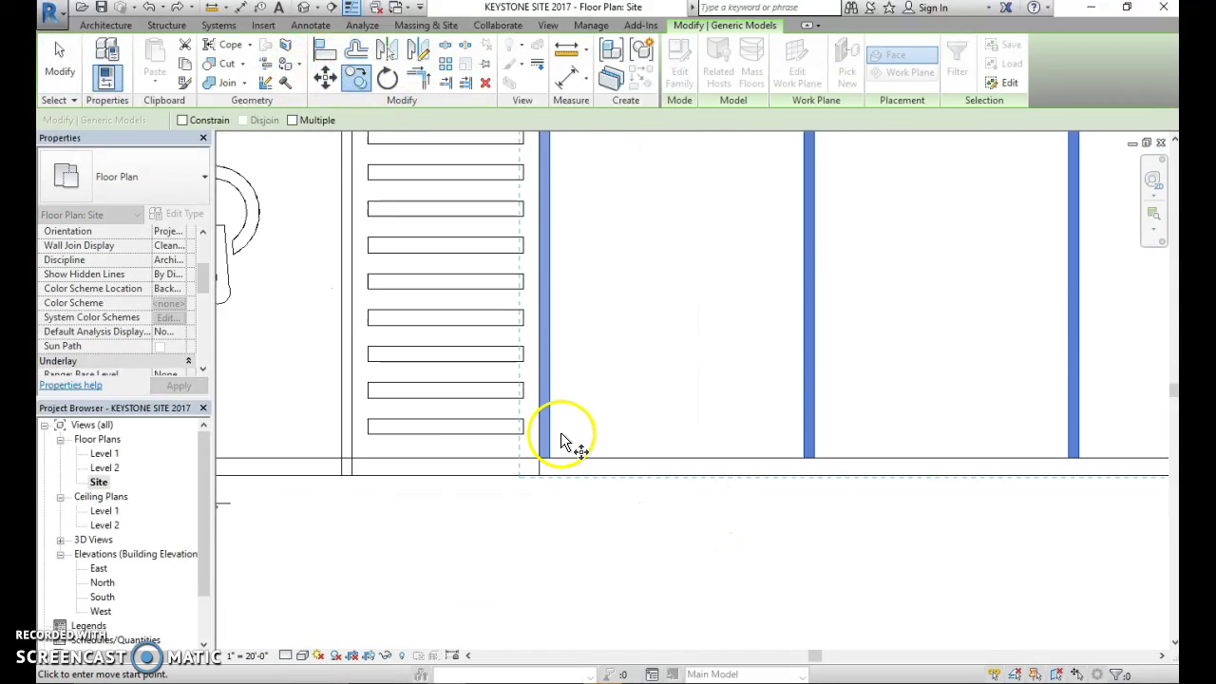
left_click(547, 462)
scroll(734, 494, "down", 3)
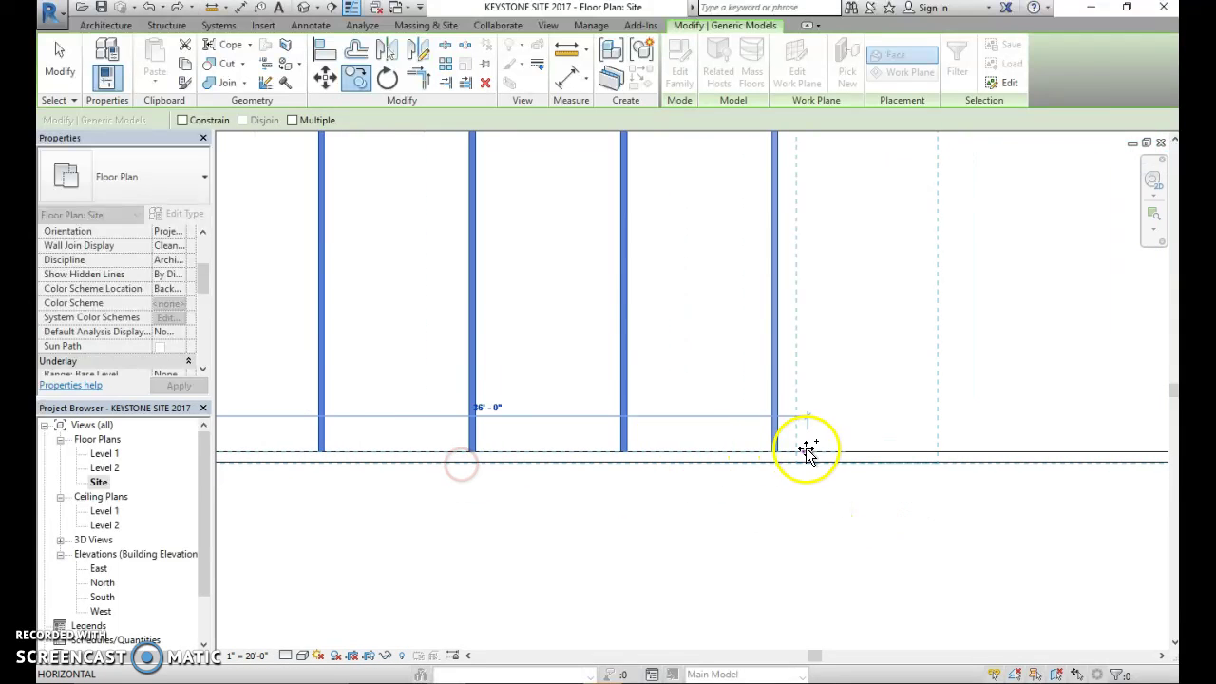
scroll(777, 450, "up", 3)
scroll(783, 442, "up", 3)
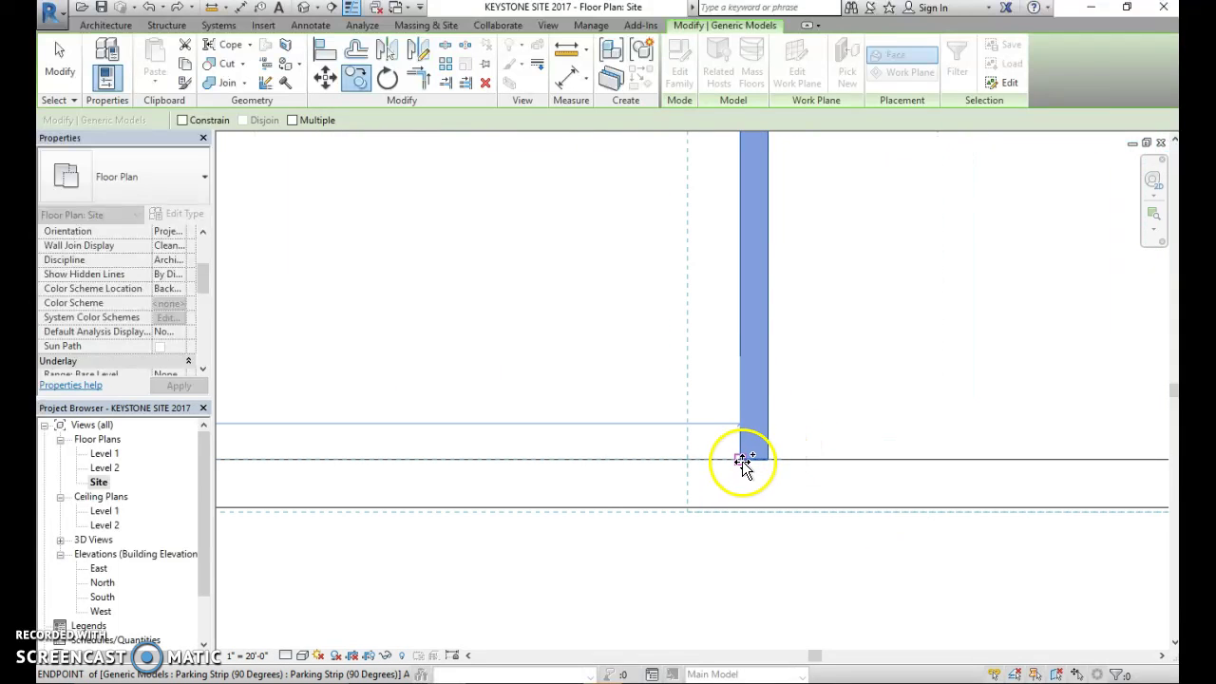
left_click(742, 461)
scroll(755, 465, "down", 3)
scroll(763, 471, "down", 2)
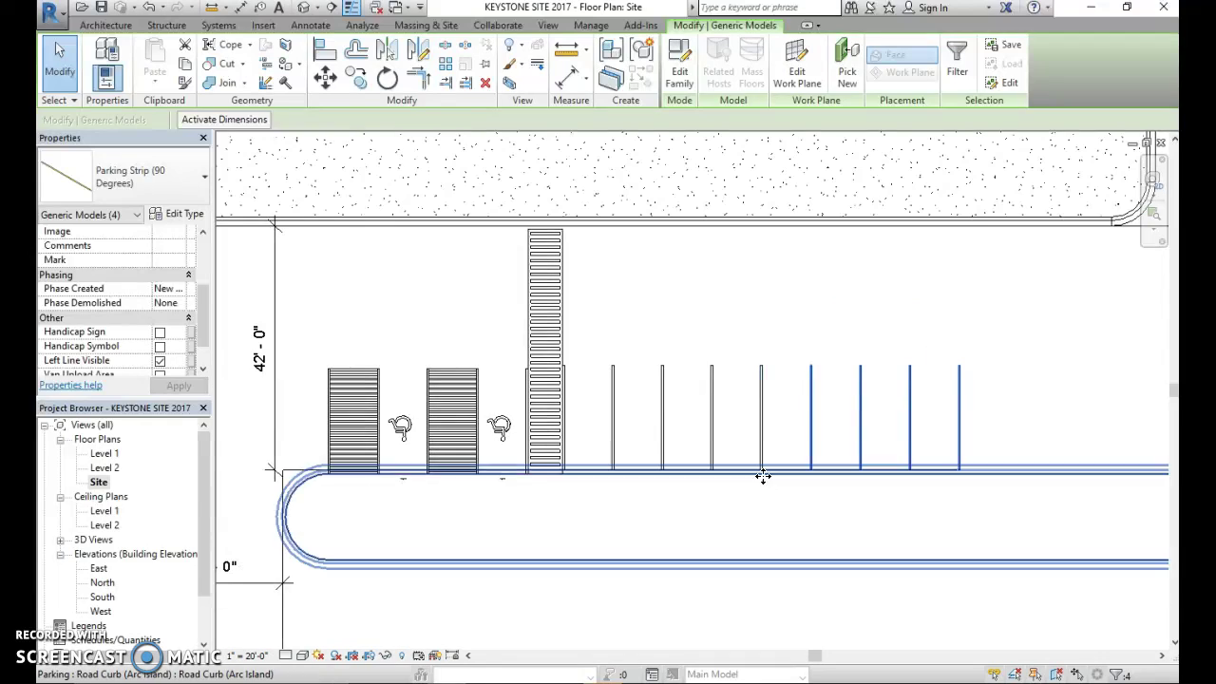
key("Escape")
- Copy the eight regular parking strips along the island, from the first line's lower endpoint to the last line's lower endpoint
left_click_drag(1047, 426, 686, 344)
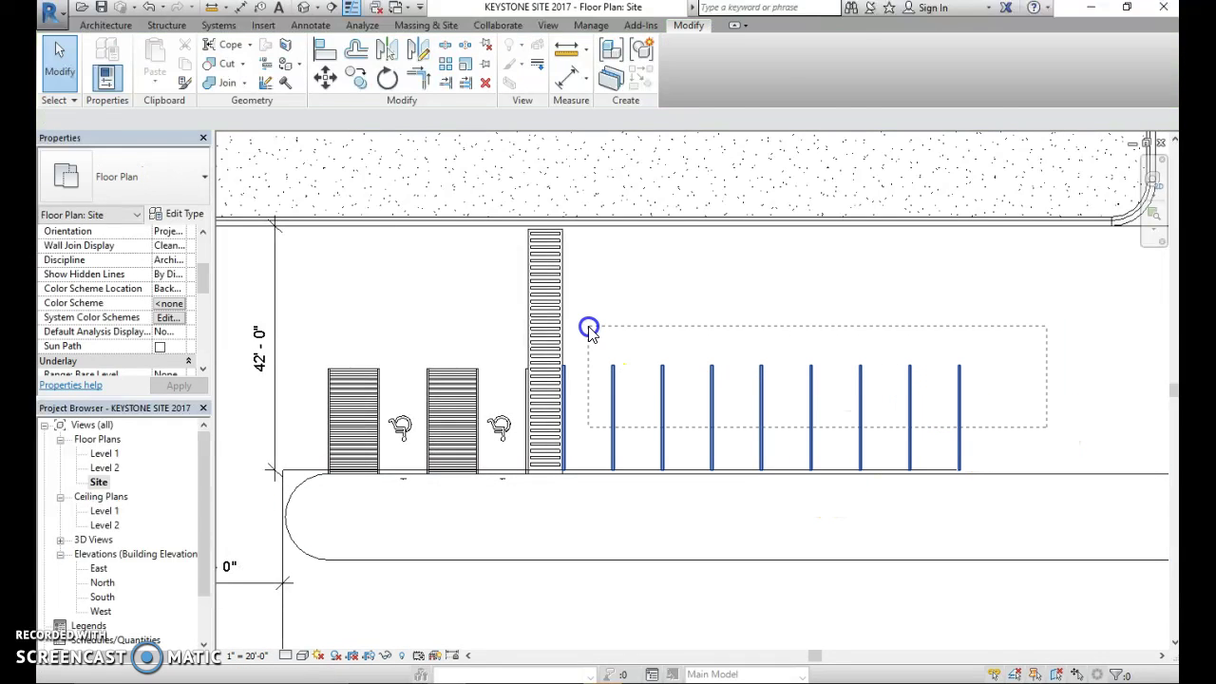
left_click_drag(590, 330, 589, 333)
left_click(357, 78)
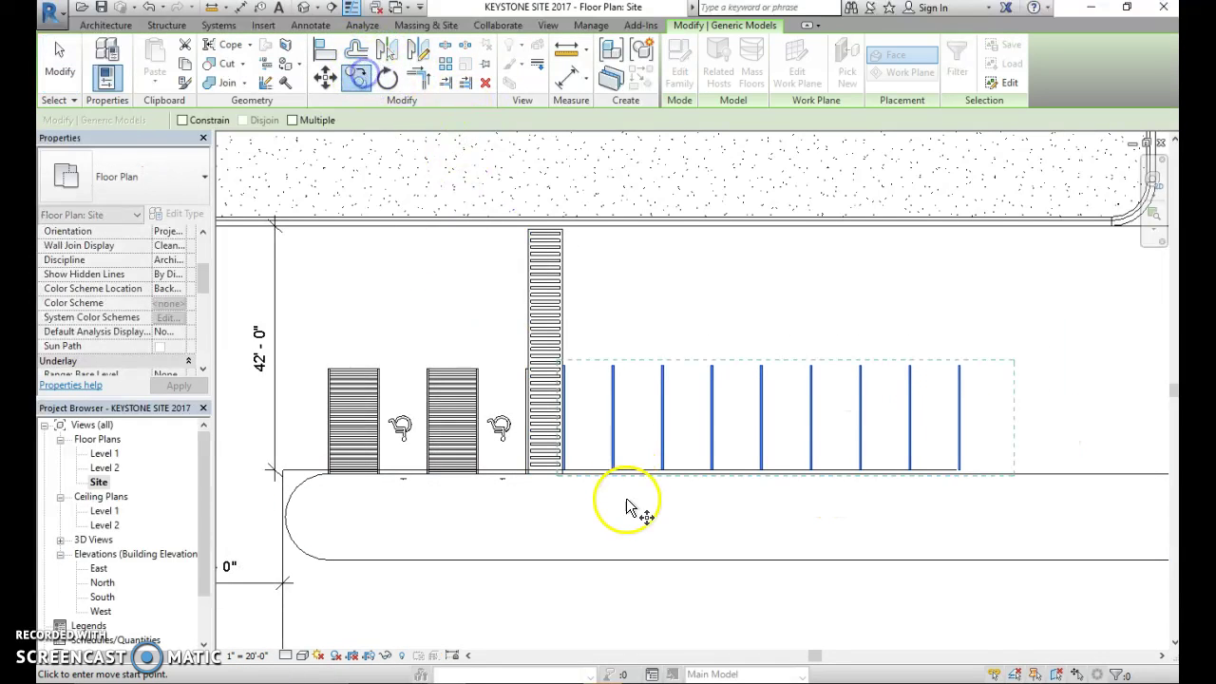
scroll(608, 496, "up", 5)
left_click(482, 411)
scroll(462, 516, "down", 3)
scroll(714, 556, "up", 1)
scroll(757, 544, "up", 4)
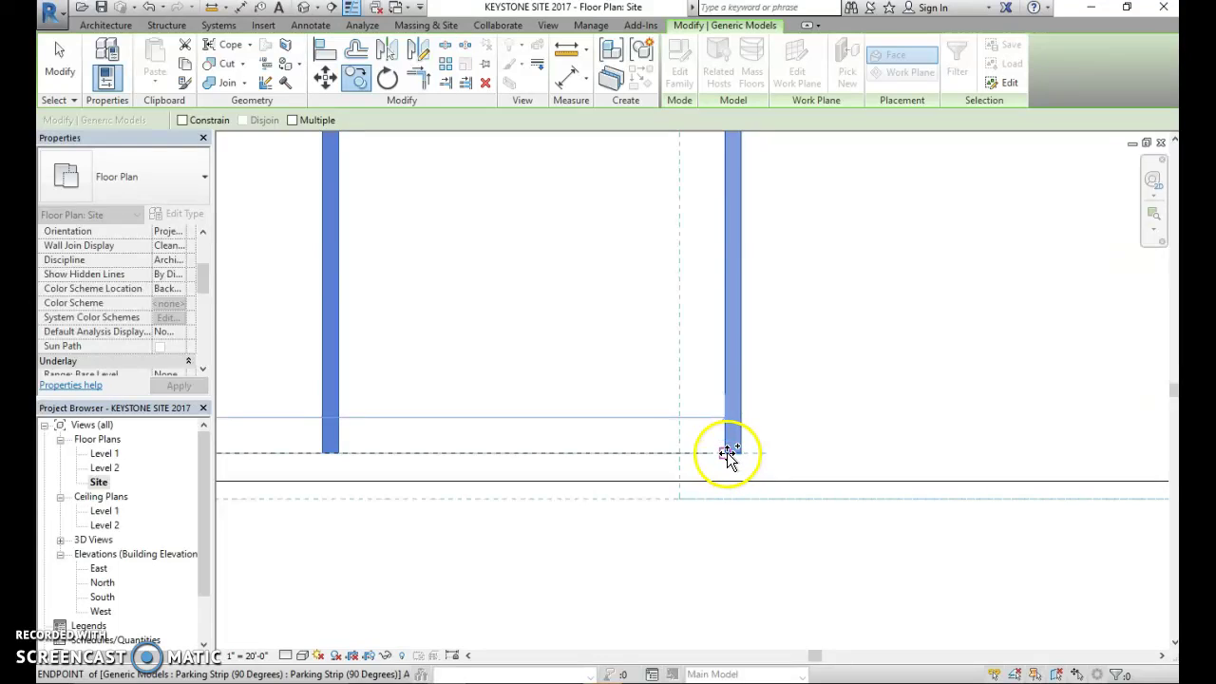
left_click(727, 453)
scroll(728, 454, "down", 3)
scroll(855, 468, "down", 5)
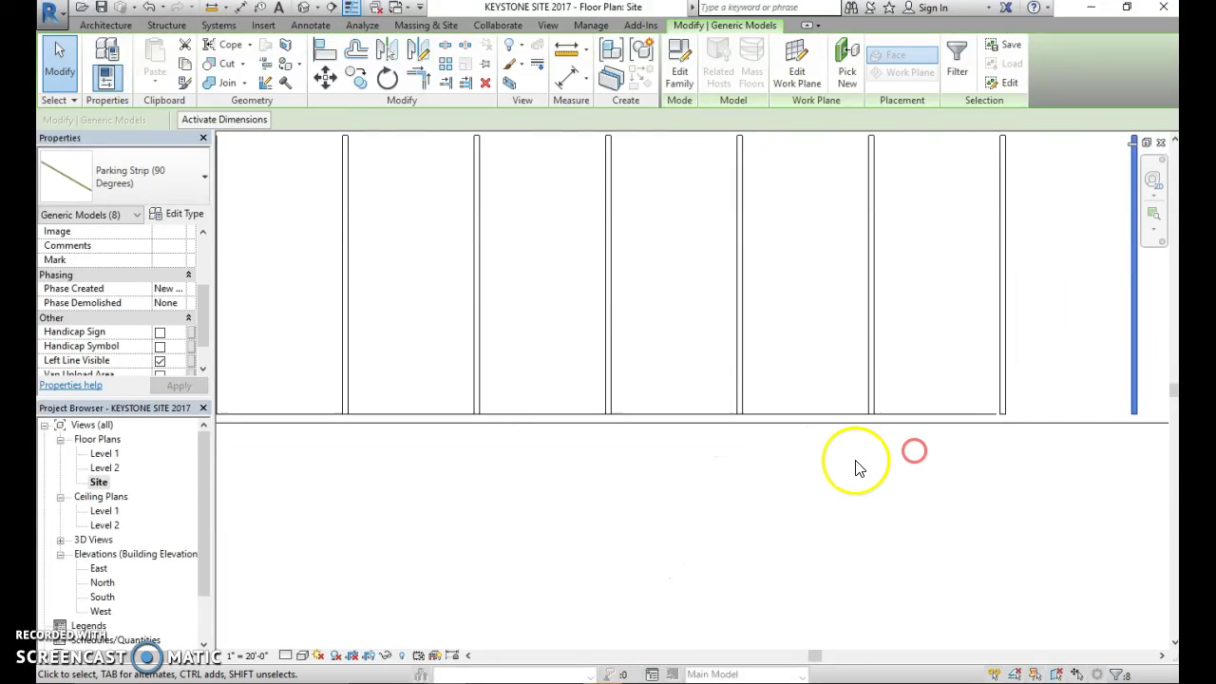
scroll(879, 472, "down", 4)
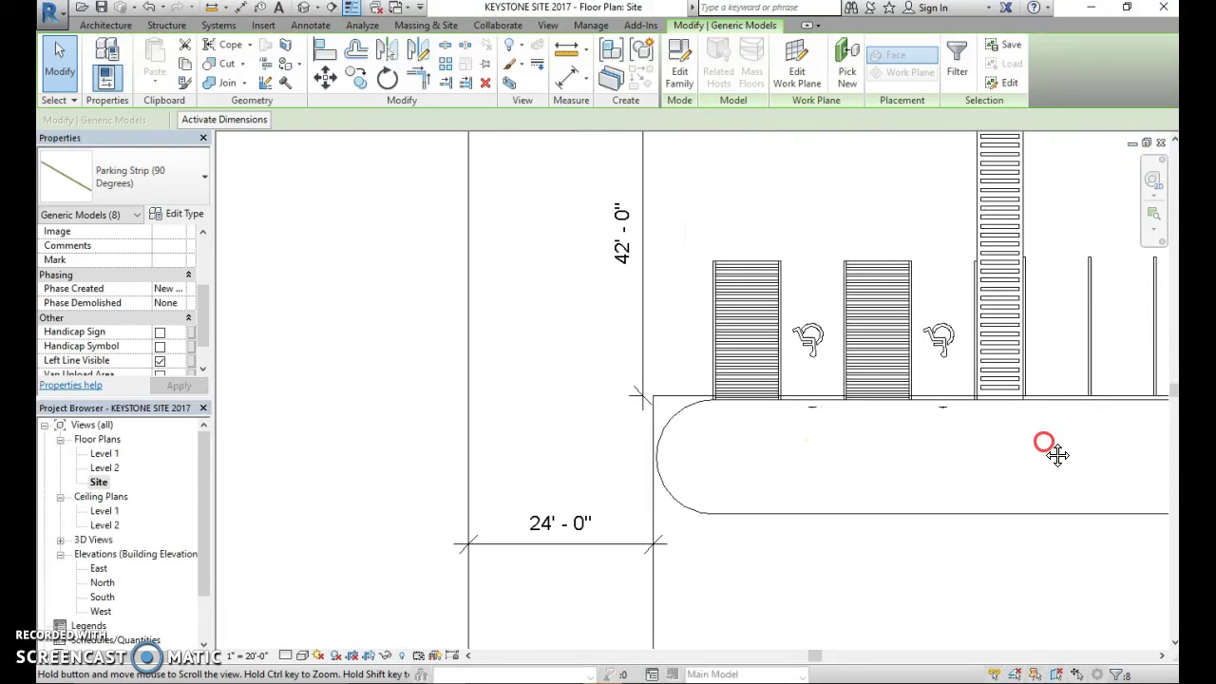
scroll(860, 465, "down", 5)
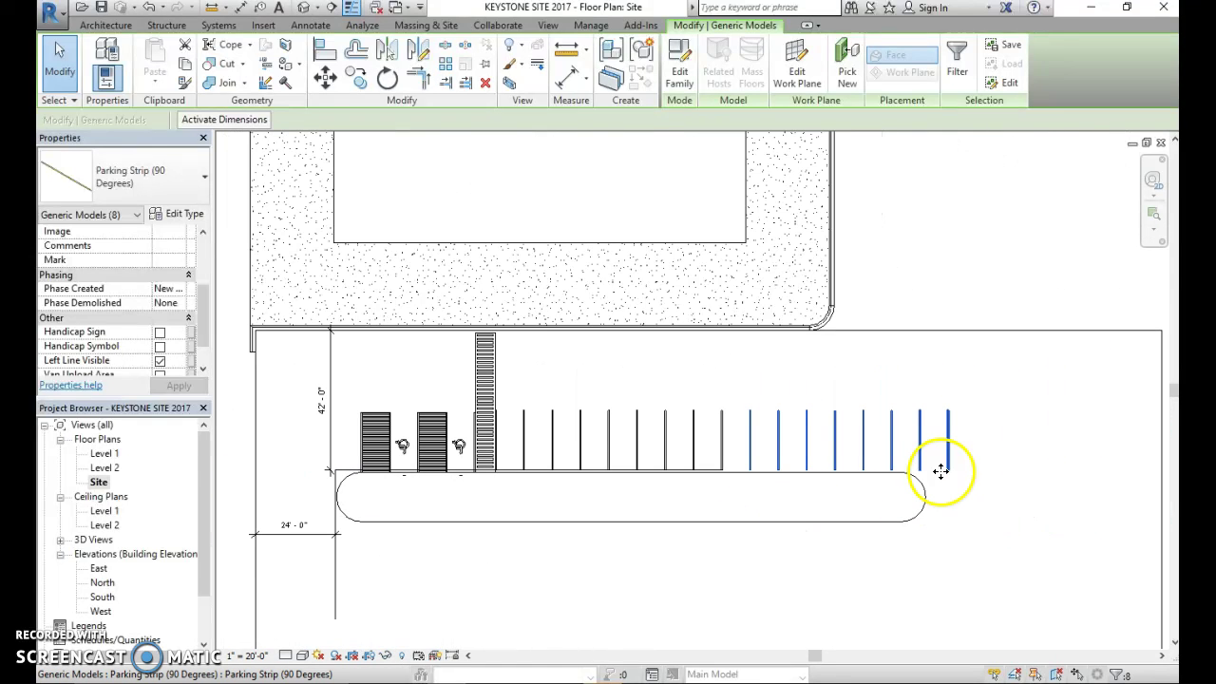
left_click(766, 378)
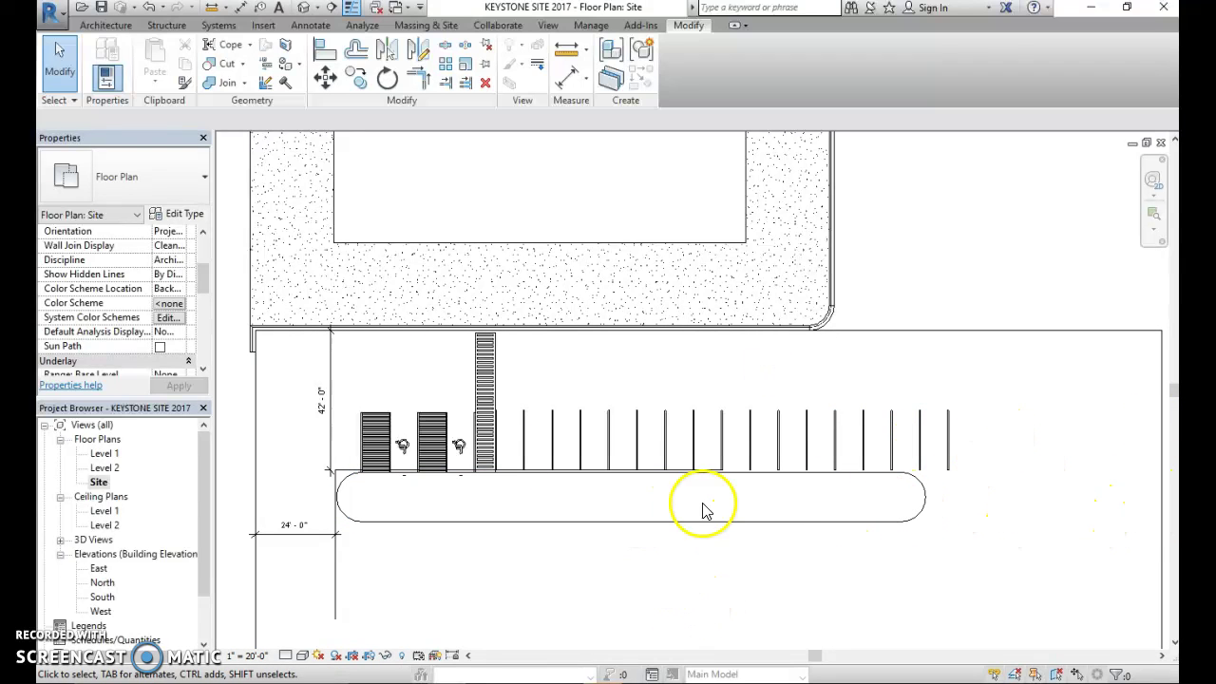
- Draw a horizontal detail line along the arc island's centreline, starting at the midpoint of its rounded end near the accessible spaces
left_click(319, 27)
left_click(401, 45)
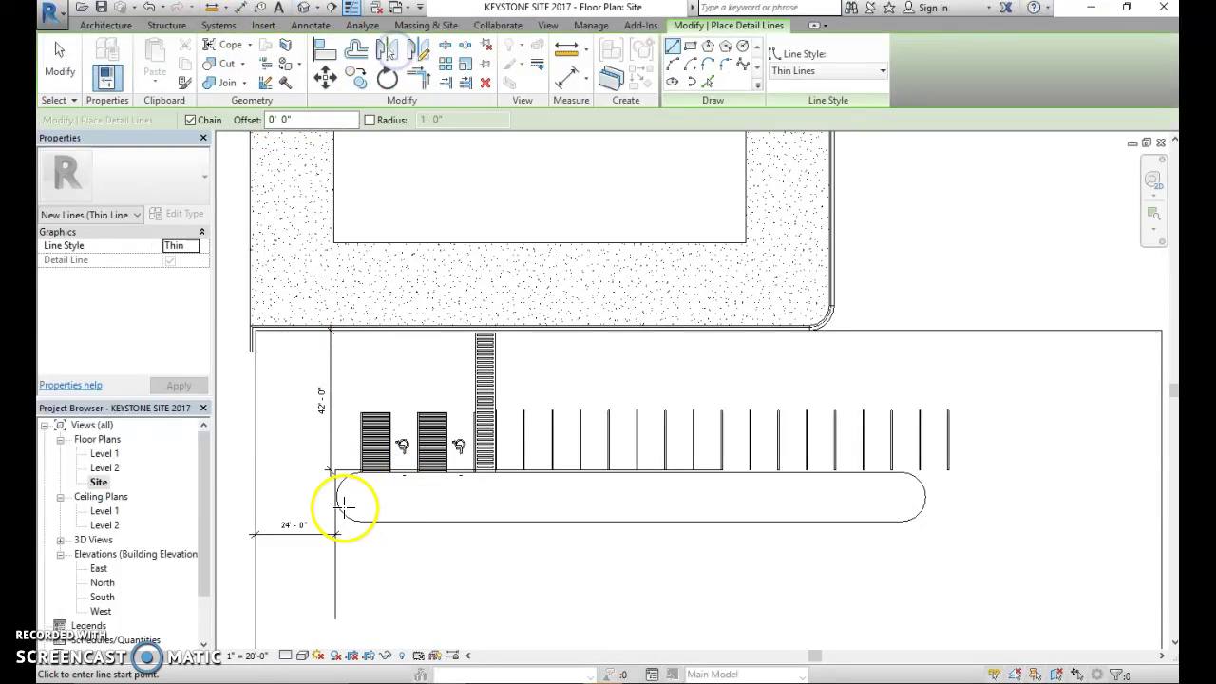
left_click(334, 497)
left_click(748, 499)
key("Escape")
key("Escape")
- Mirror the row of regular parking strips across the island's centreline to the opposite side
left_click_drag(896, 425, 503, 383)
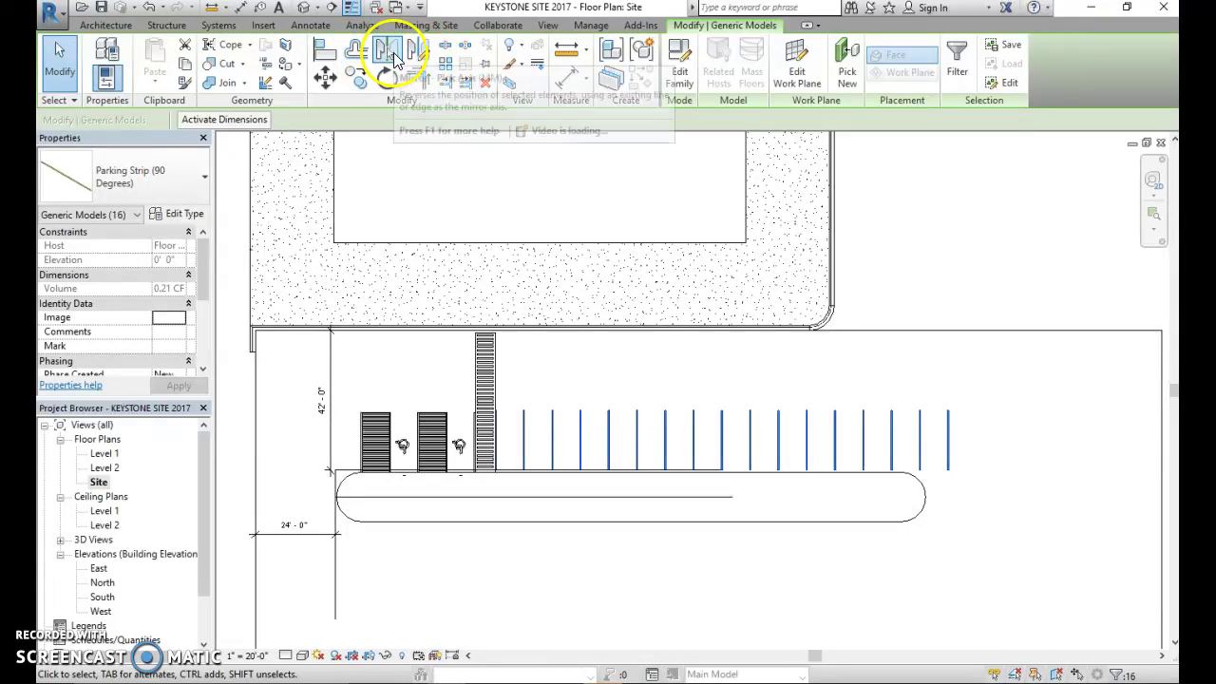
left_click(388, 51)
left_click(595, 492)
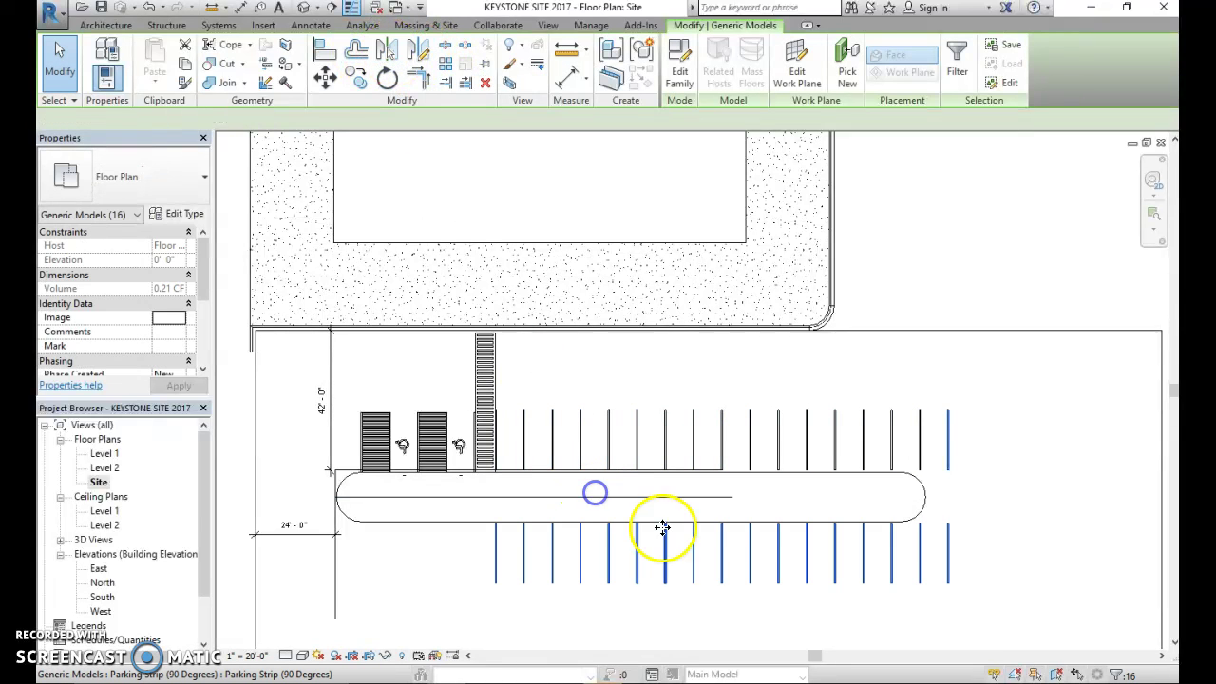
middle_click_drag(692, 570, 763, 497)
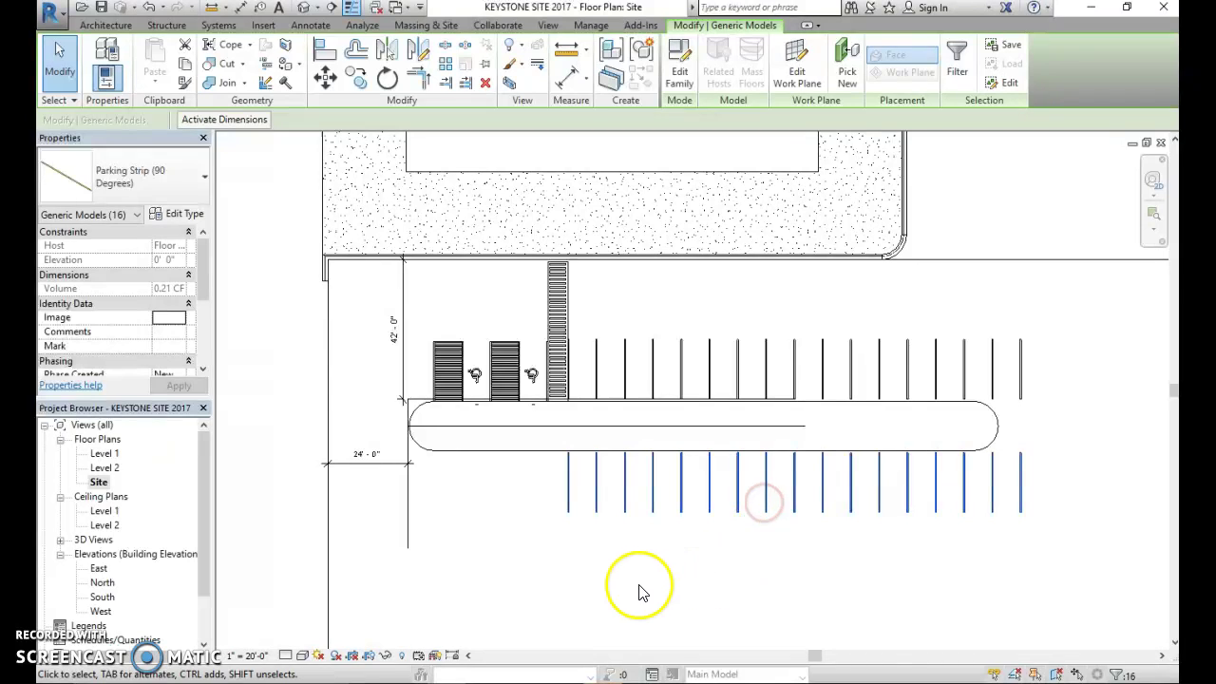
left_click(713, 610)
- Copy five of the mirrored strips toward the island end below the accessible spaces, continuing the row from its first line
left_click(546, 479)
scroll(718, 501, "up", 5)
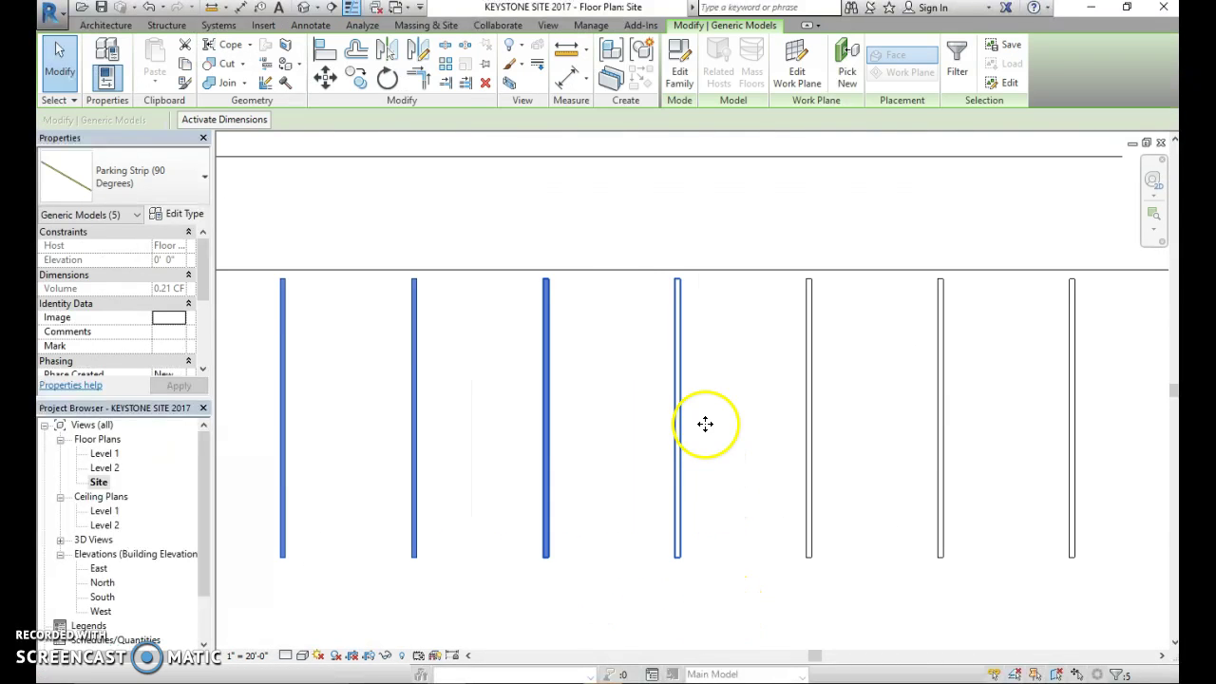
left_click(355, 76)
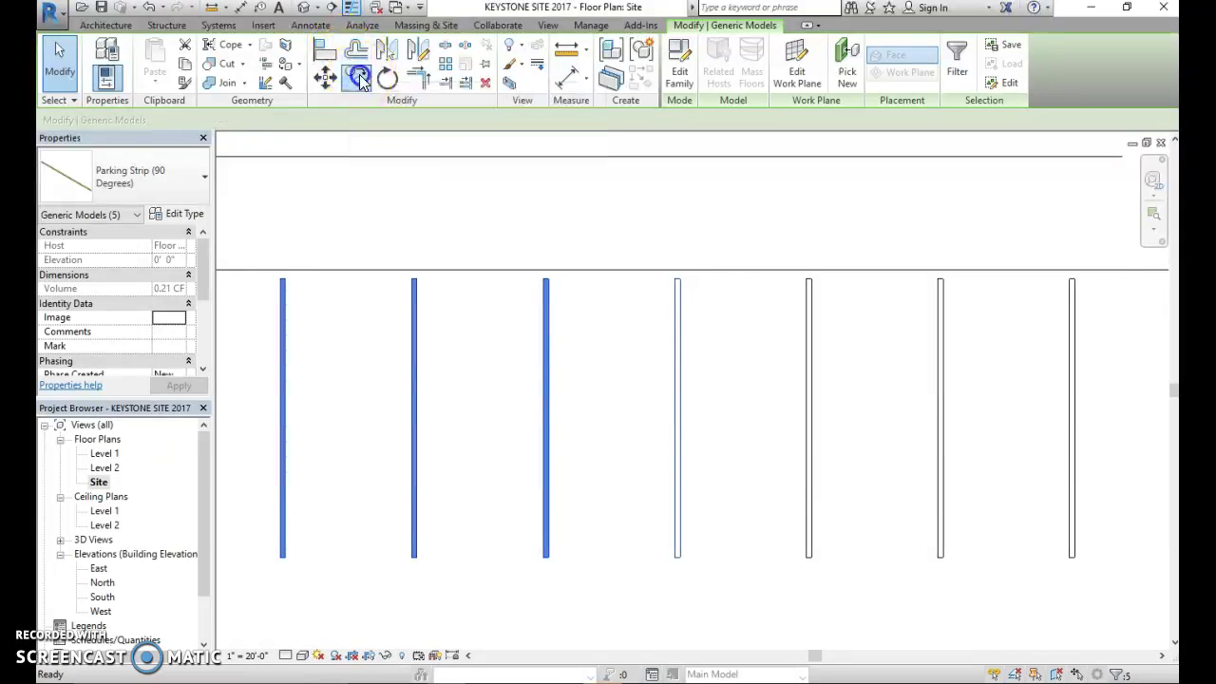
left_click(680, 279)
scroll(480, 405, "down", 2)
middle_click_drag(479, 405, 989, 416)
scroll(684, 333, "up", 3)
scroll(691, 337, "up", 2)
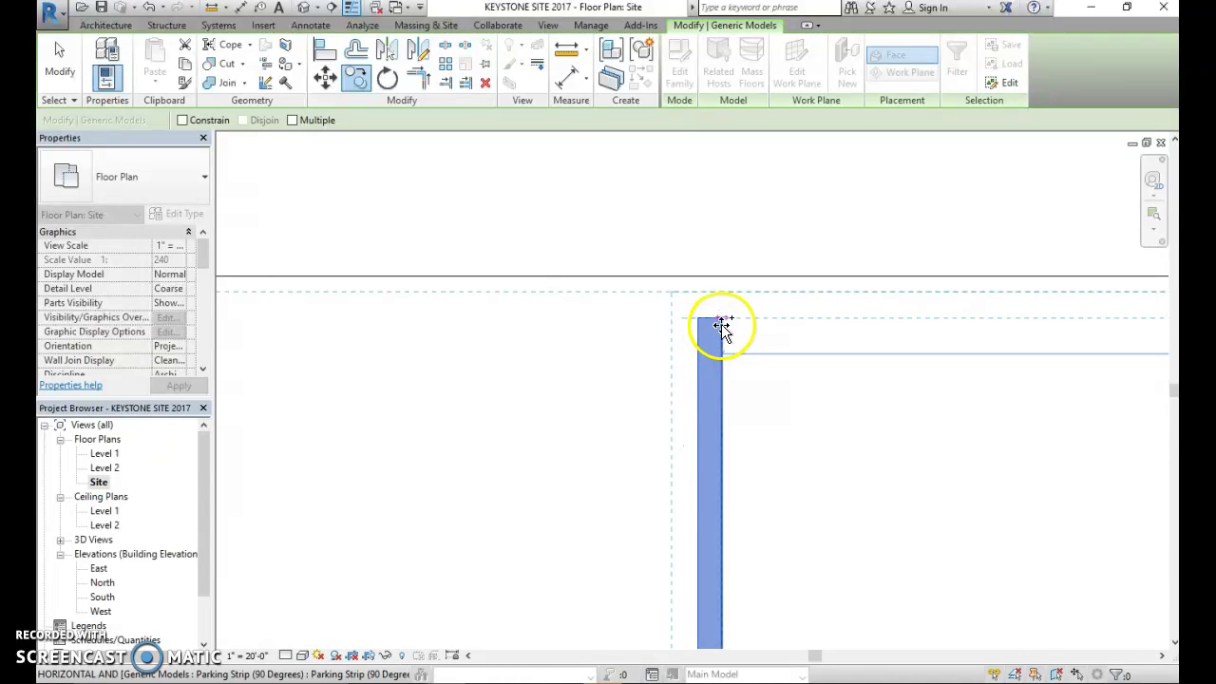
left_click(707, 329)
scroll(633, 429, "down", 5)
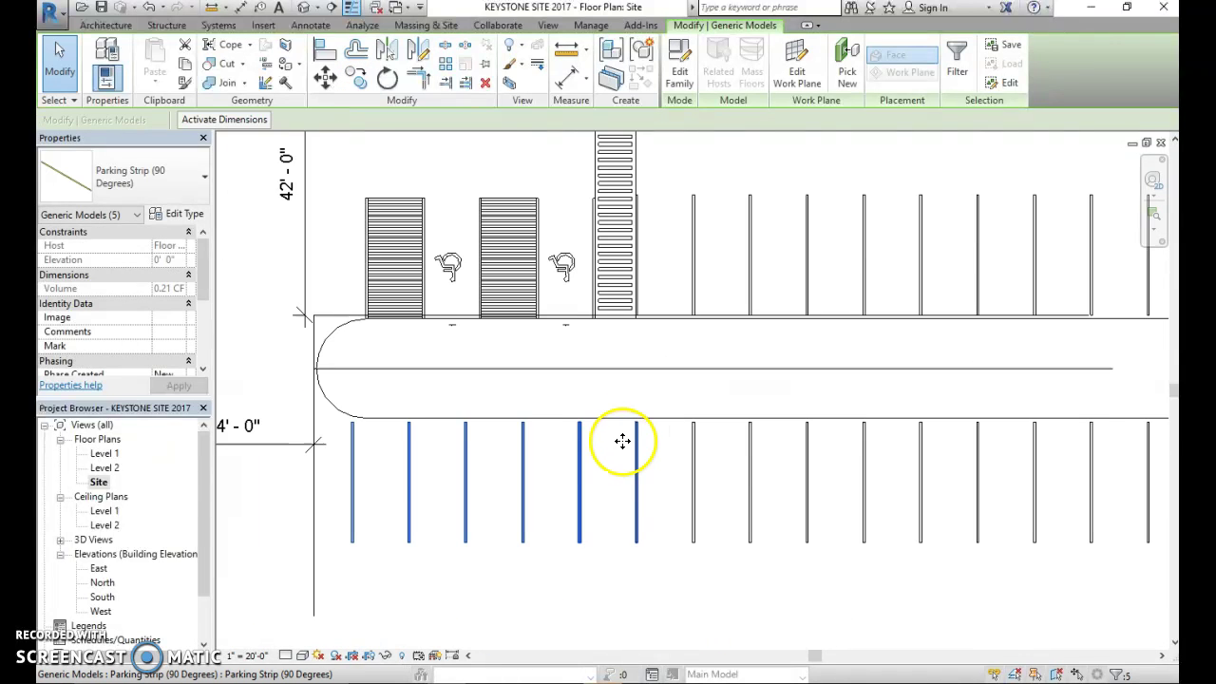
scroll(627, 461, "down", 4)
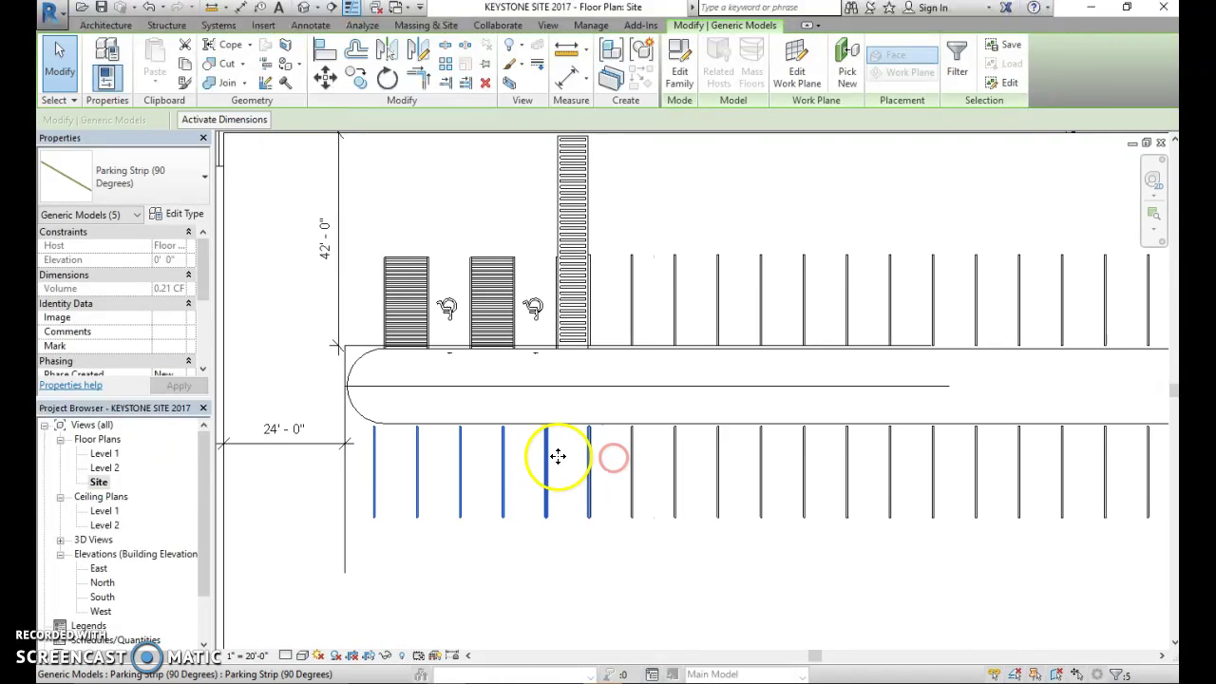
- Check the parking rows near the street on the hand-drawn site sketch in Paint and return to the Revit site plan
scroll(594, 567, "down", 2)
middle_click_drag(623, 560, 663, 465)
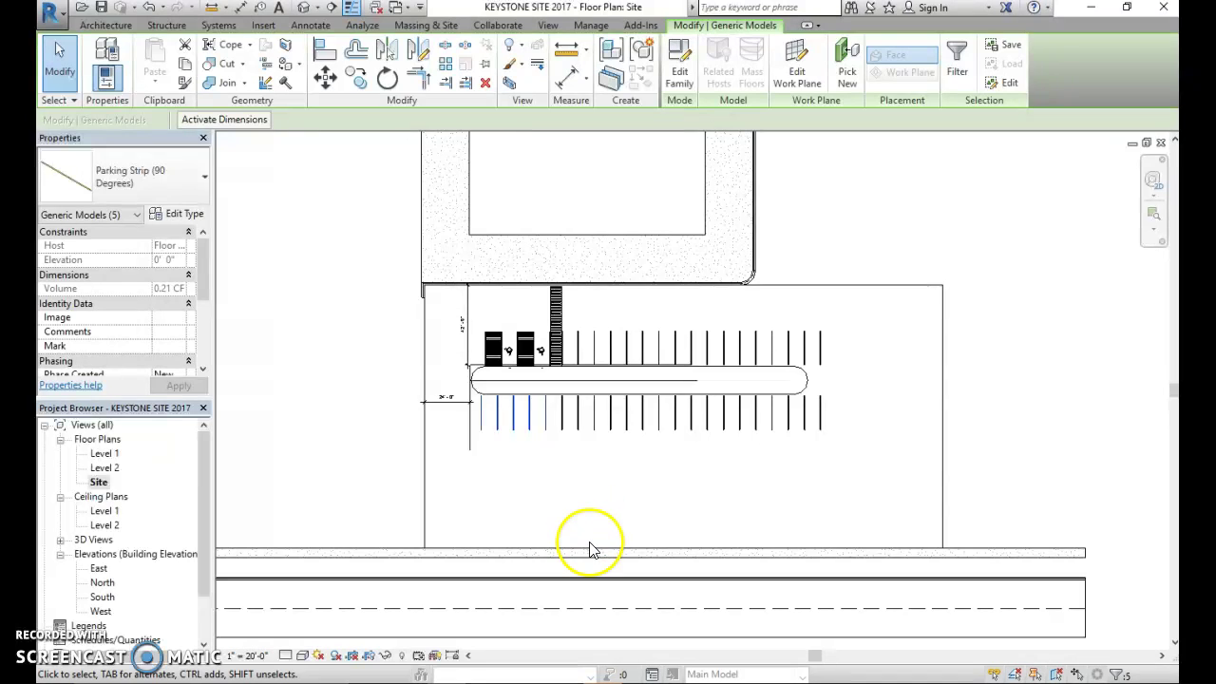
scroll(467, 493, "up", 2)
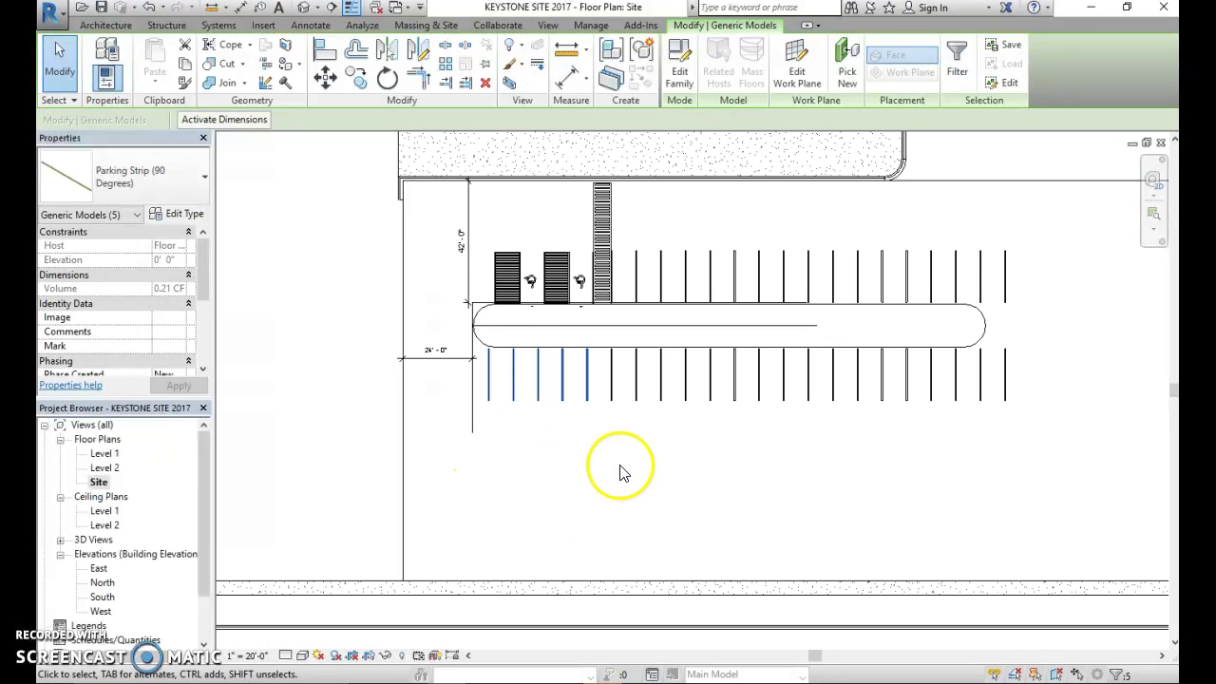
middle_click_drag(620, 467, 601, 465)
left_click(569, 681)
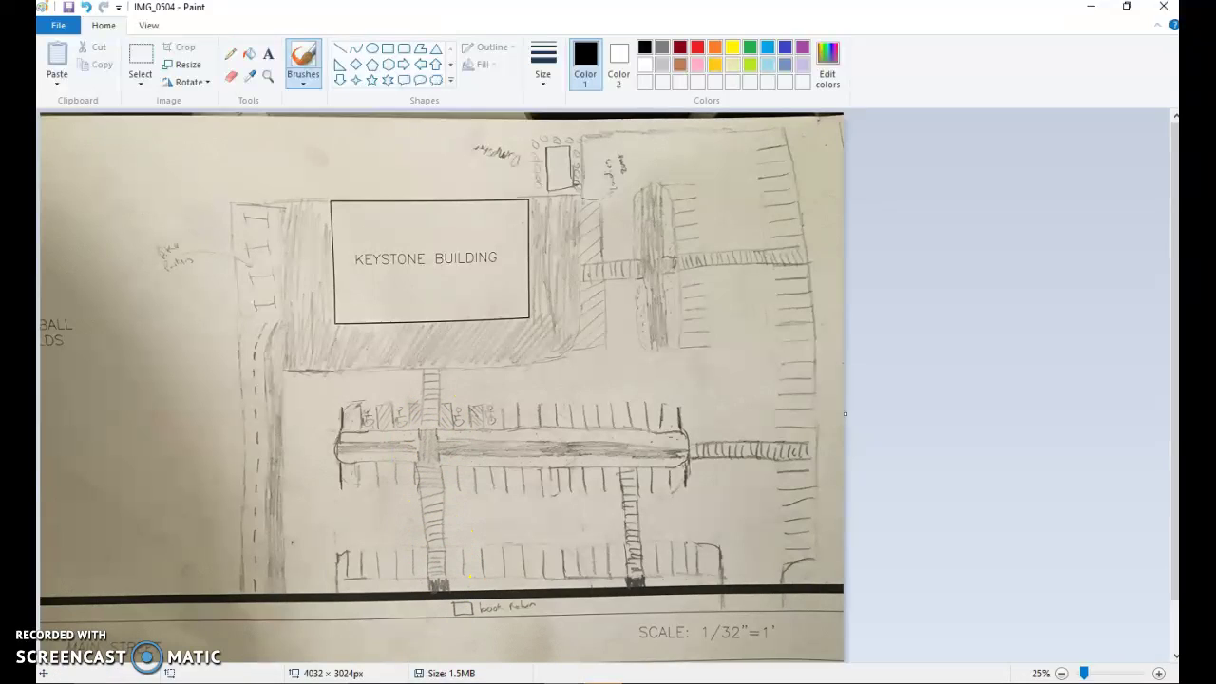
left_click(460, 680)
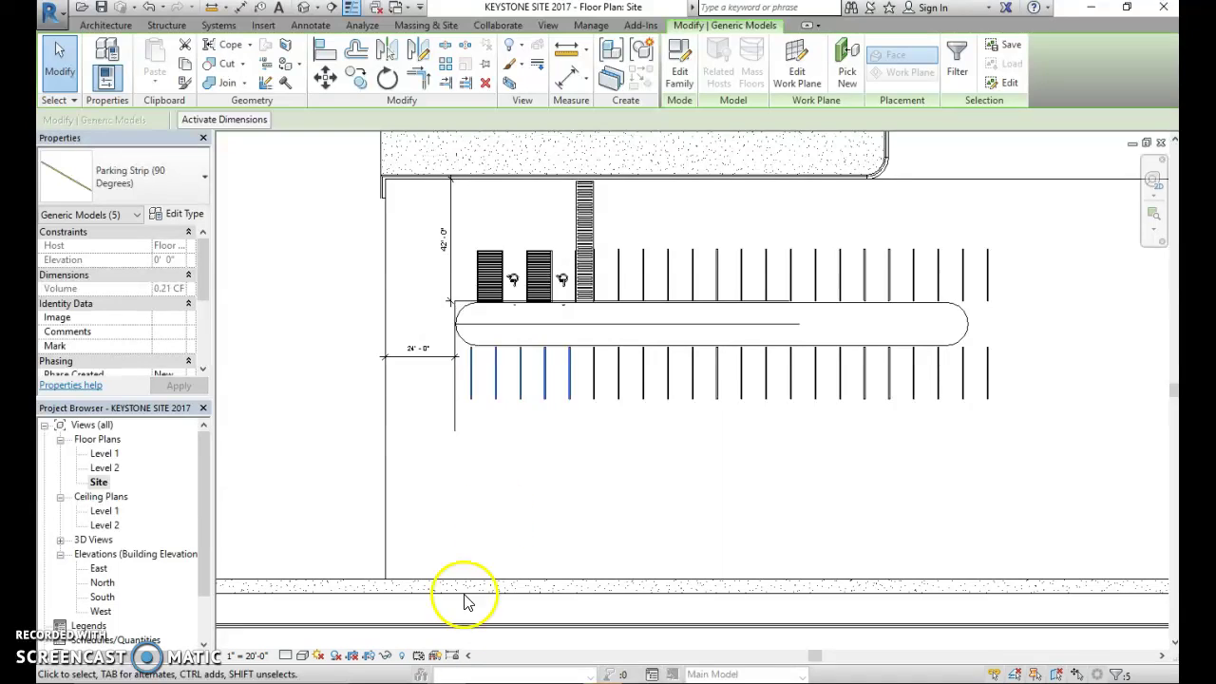
scroll(595, 271, "up", 1)
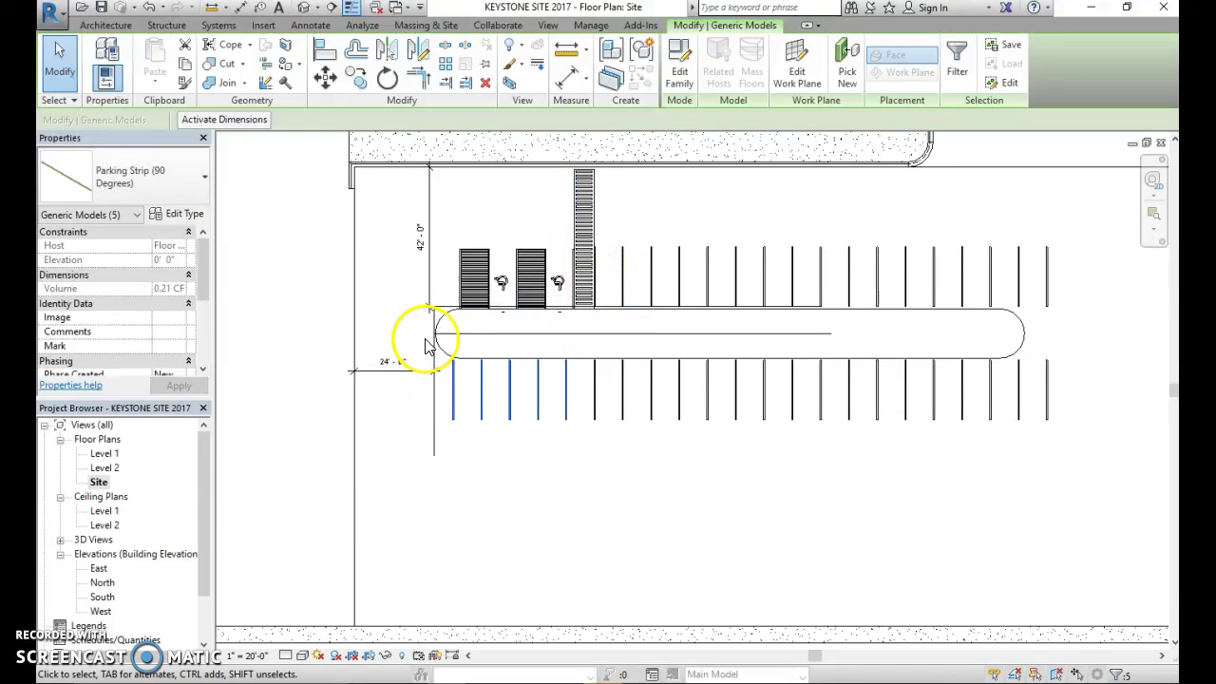
- Draw a vertical detail line down from the lower endpoint of the fifth strip in the mirrored row to set the drive aisle
left_click(309, 25)
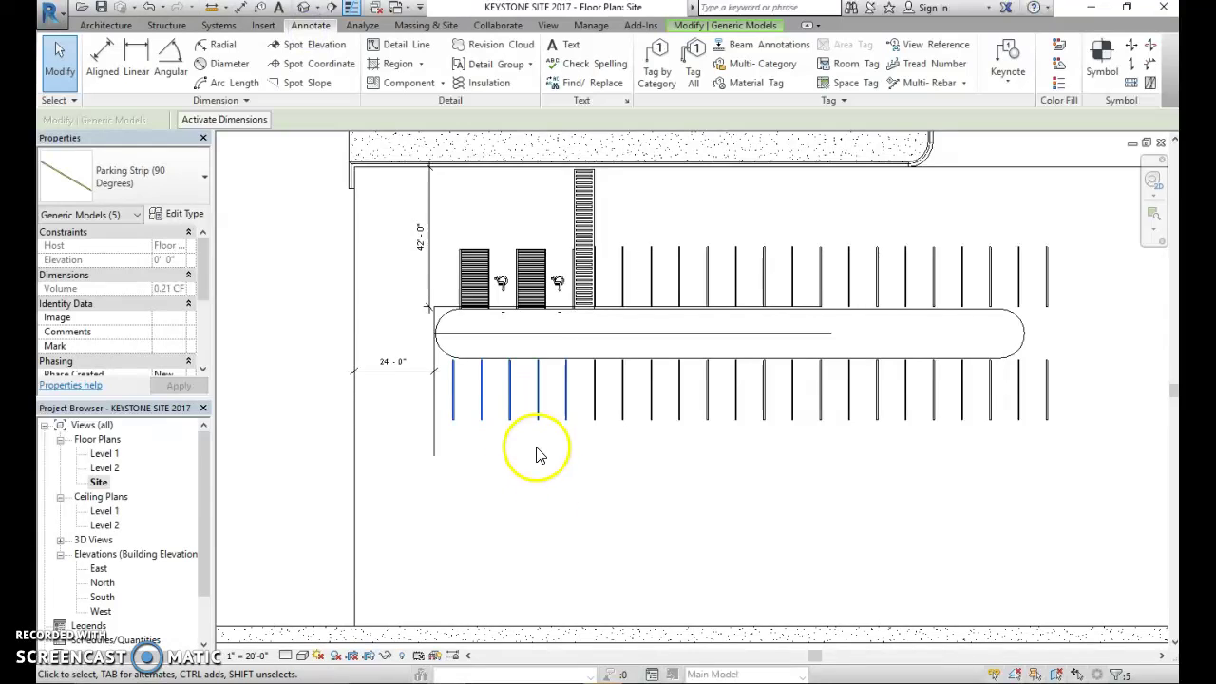
left_click(407, 46)
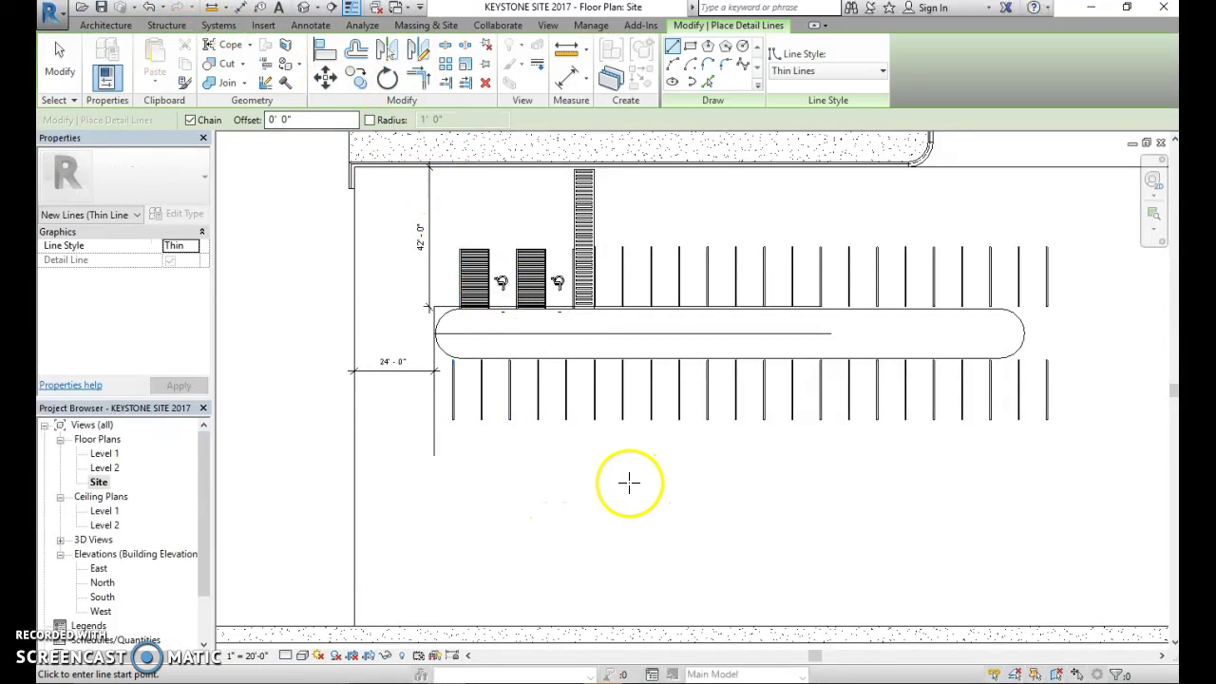
scroll(567, 427, "up", 6)
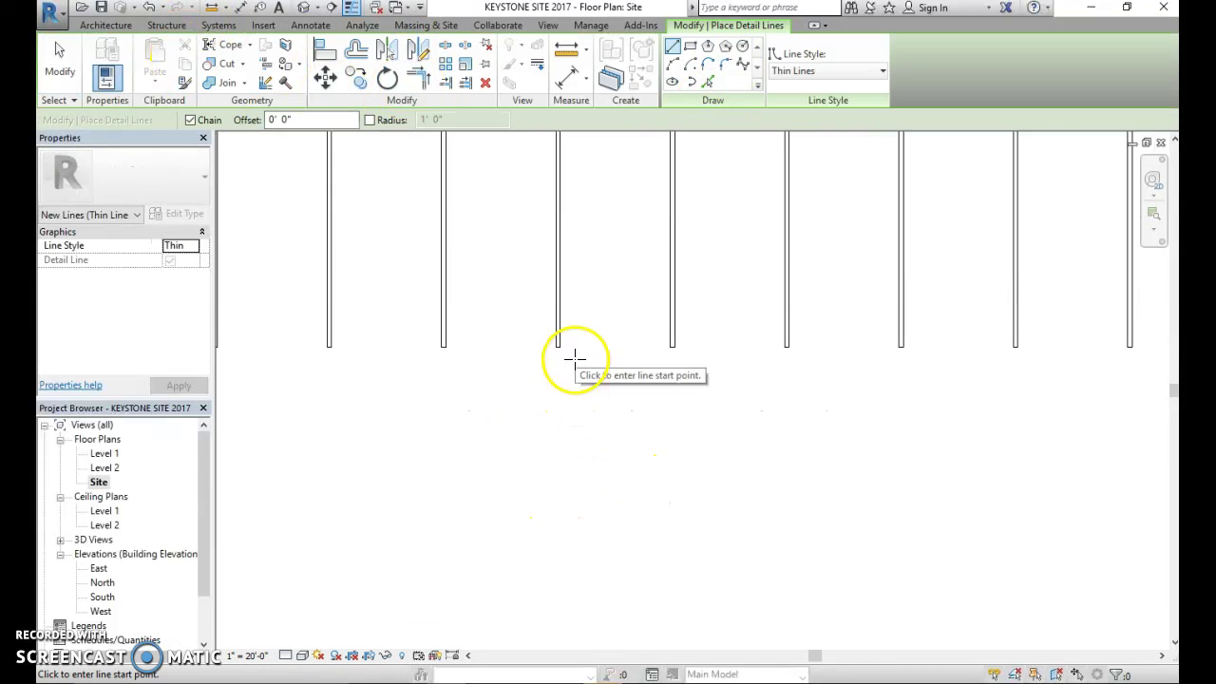
left_click(559, 347)
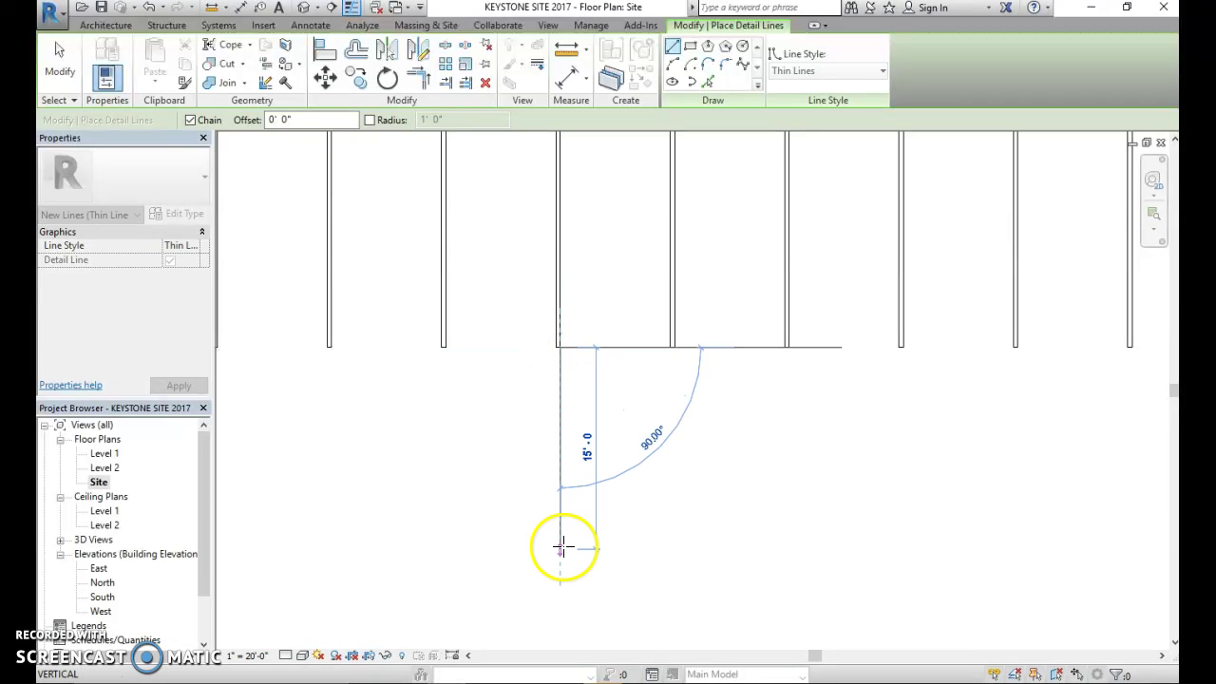
key("Return")
scroll(574, 552, "down", 2)
middle_click_drag(610, 544, 652, 402)
- Continue the detail line with a short horizontal jog and an 18-foot vertical segment toward the street
left_click(631, 489)
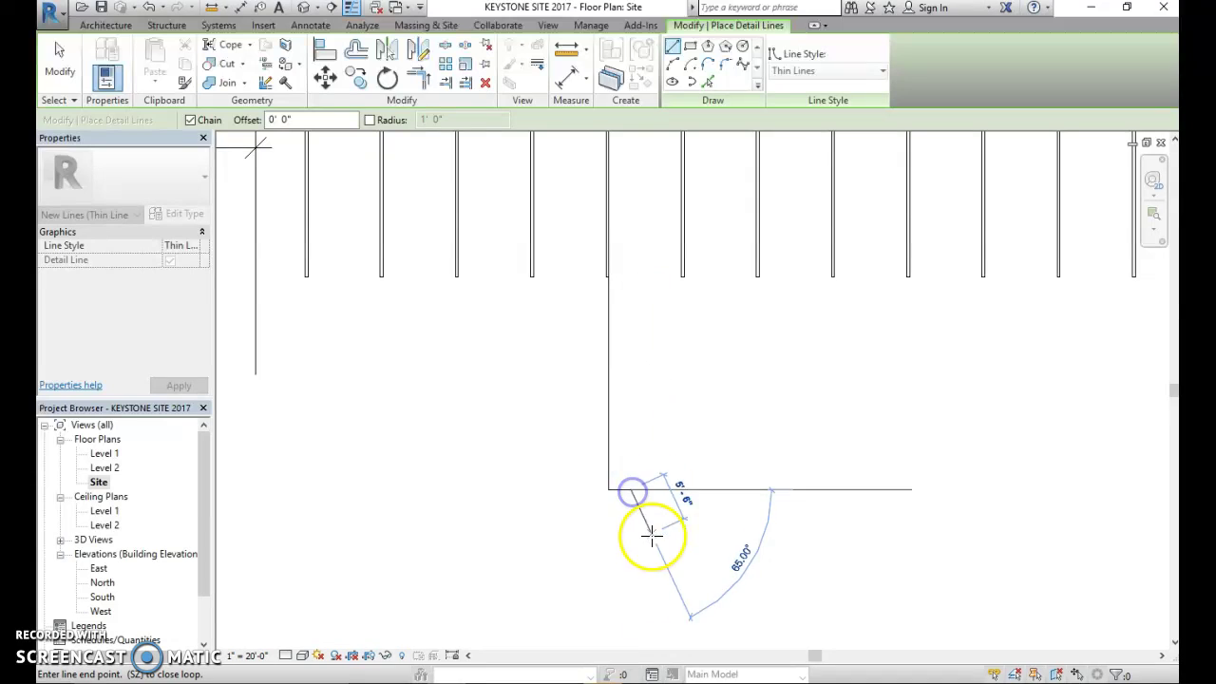
type("1")
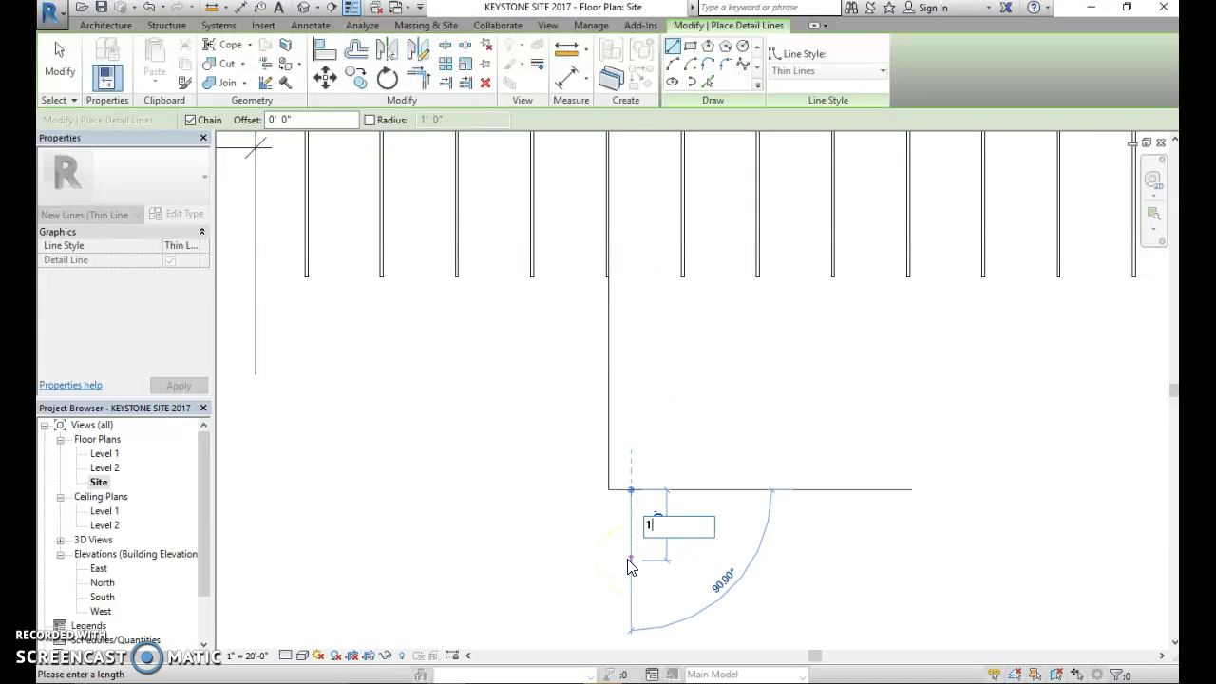
type("8")
key("Return")
middle_click_drag(732, 543, 684, 412)
scroll(722, 456, "down", 1)
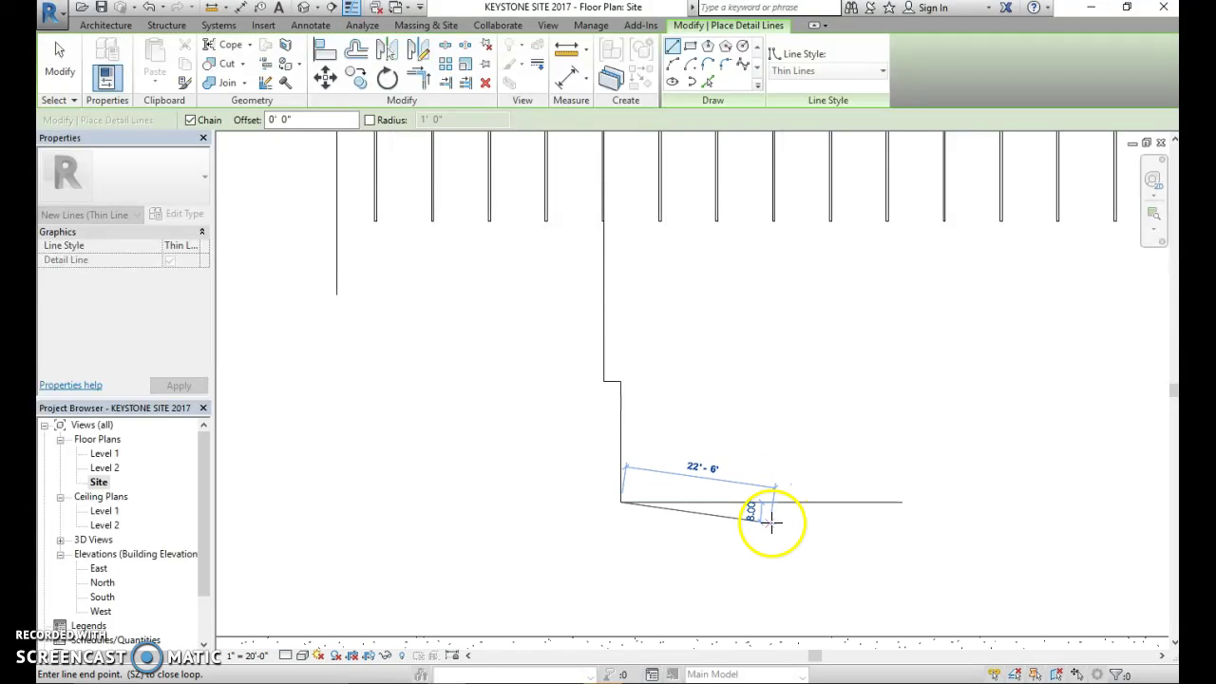
scroll(768, 507, "down", 1)
key("Escape")
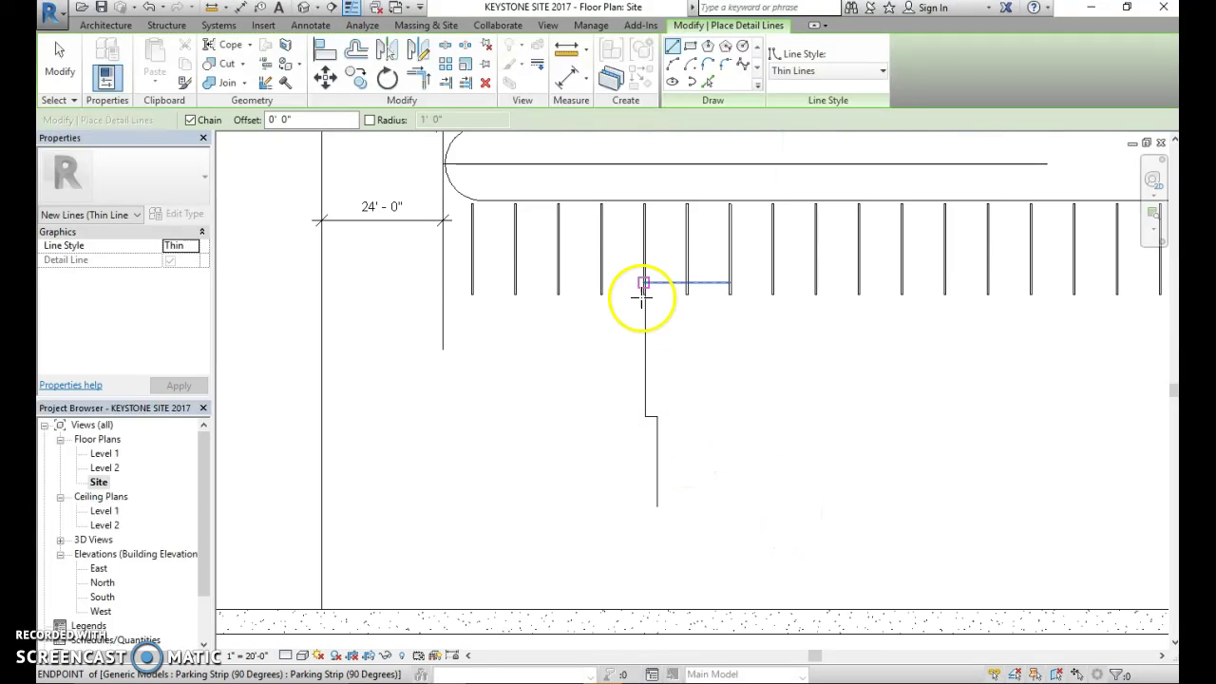
left_click(657, 506)
middle_click_drag(755, 526, 685, 525)
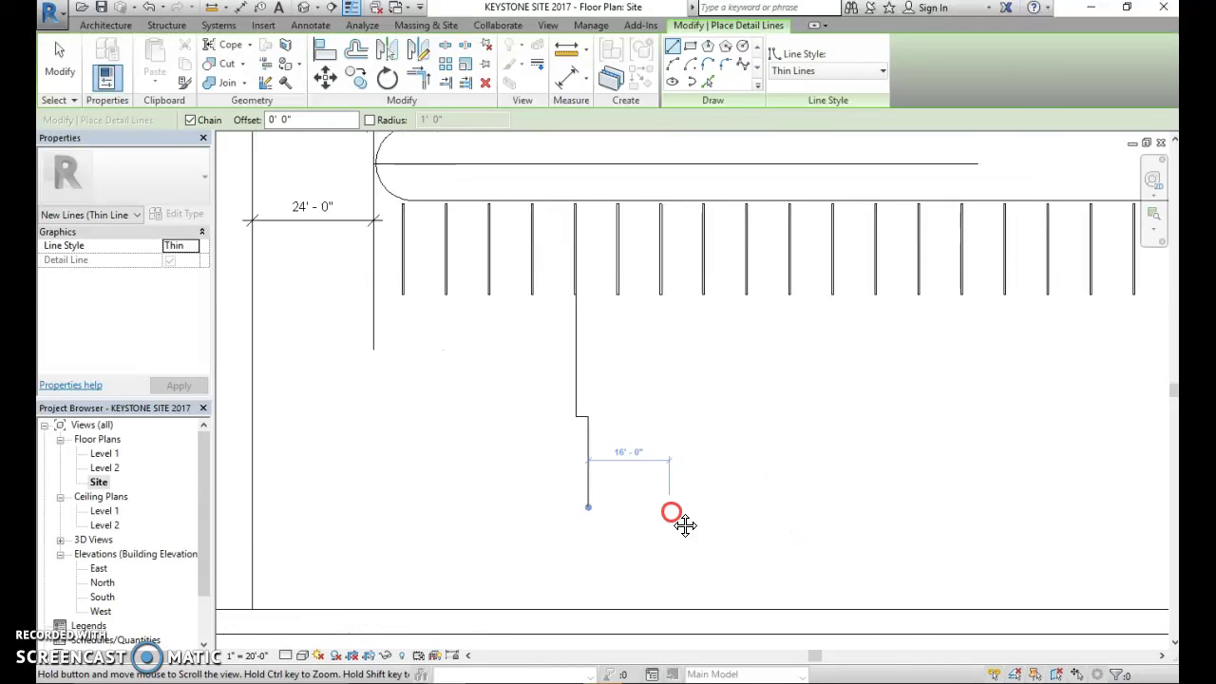
key("Escape")
scroll(624, 483, "down", 2)
left_click(521, 437)
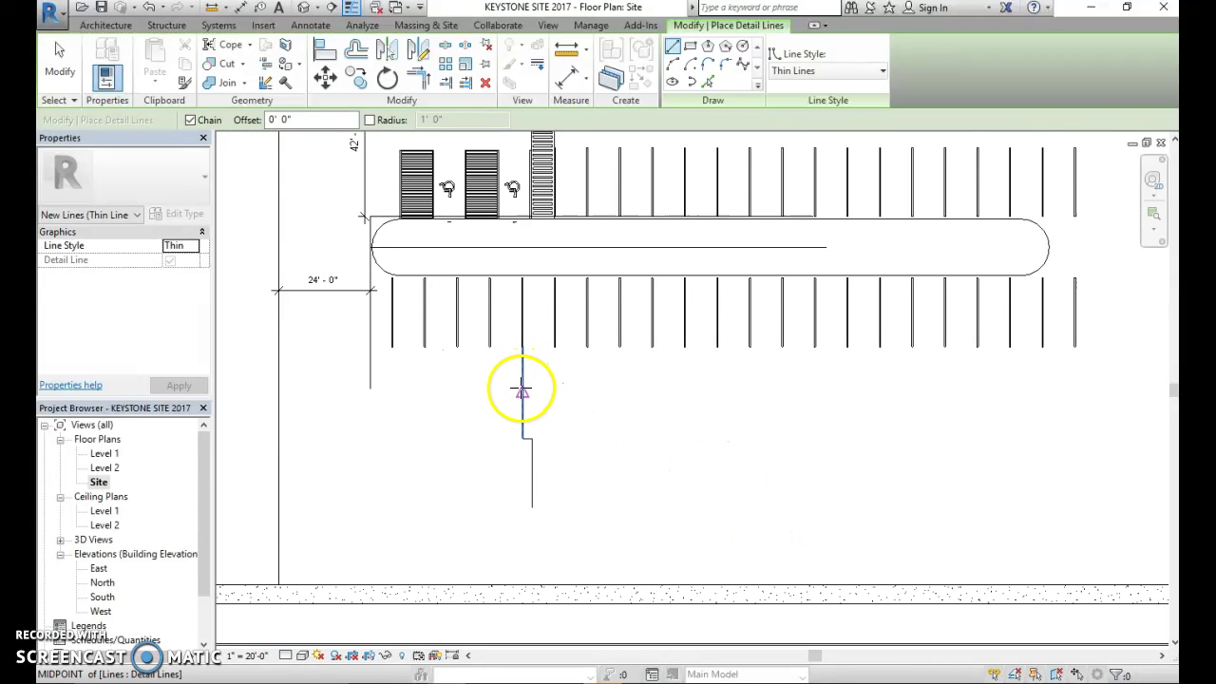
- Draw a long horizontal detail line from the midpoint of the vertical aisle line, parallel to the island
left_click(521, 392)
left_click(963, 388)
key("Escape")
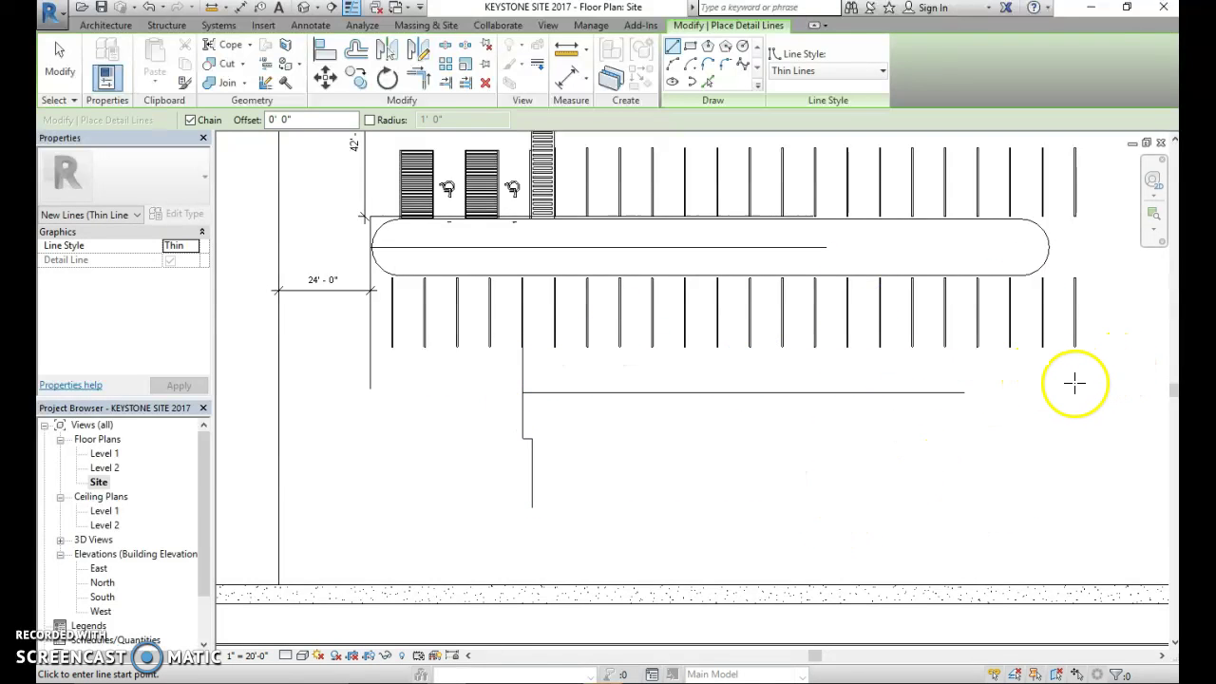
key("Escape")
- Mirror the lower row of parking strips across the horizontal aisle line to form another row near the street
left_click_drag(1107, 381, 381, 321)
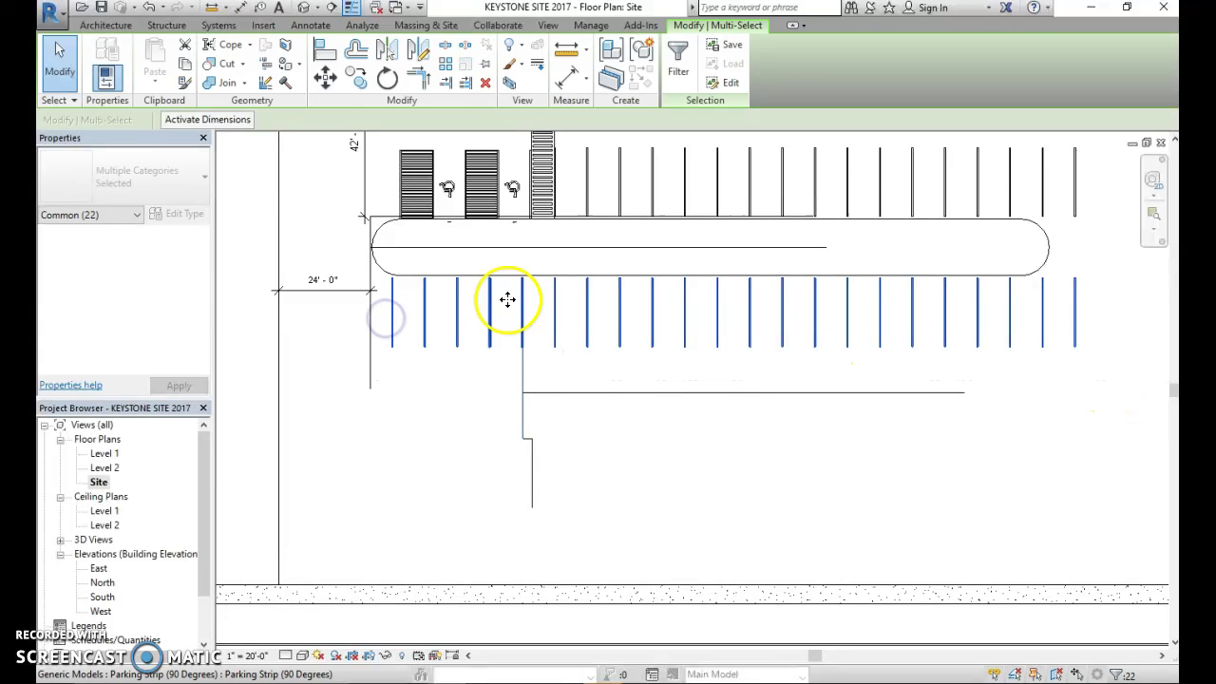
left_click(400, 48)
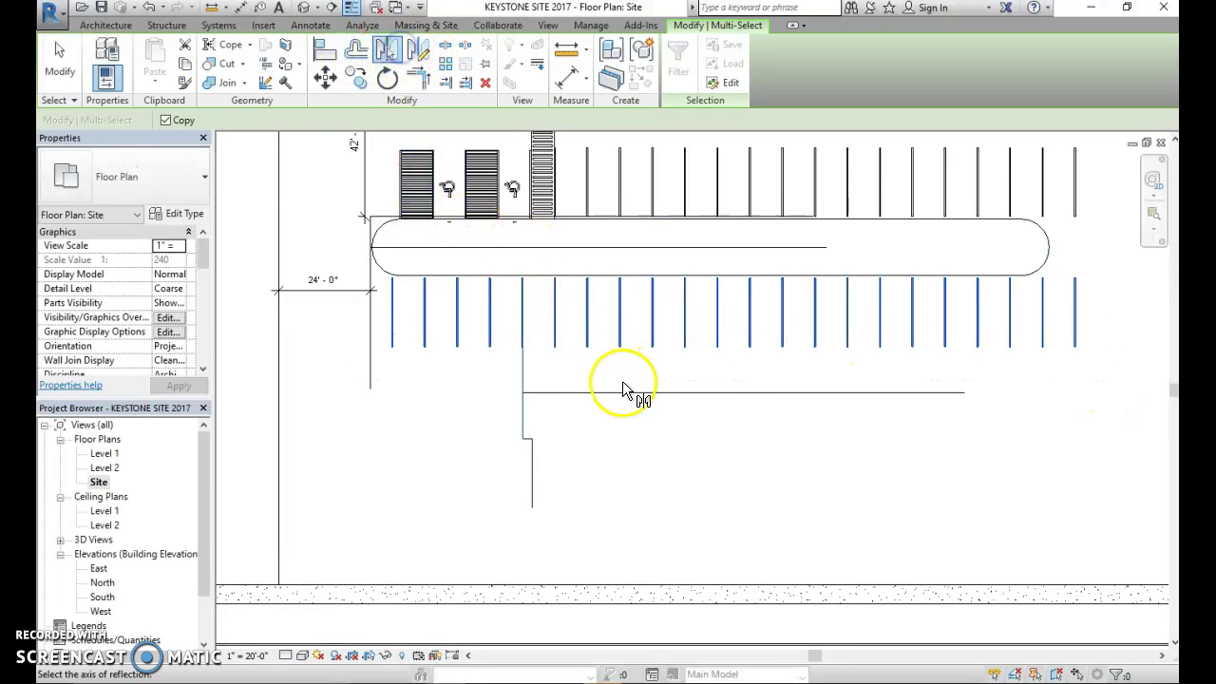
left_click(626, 390)
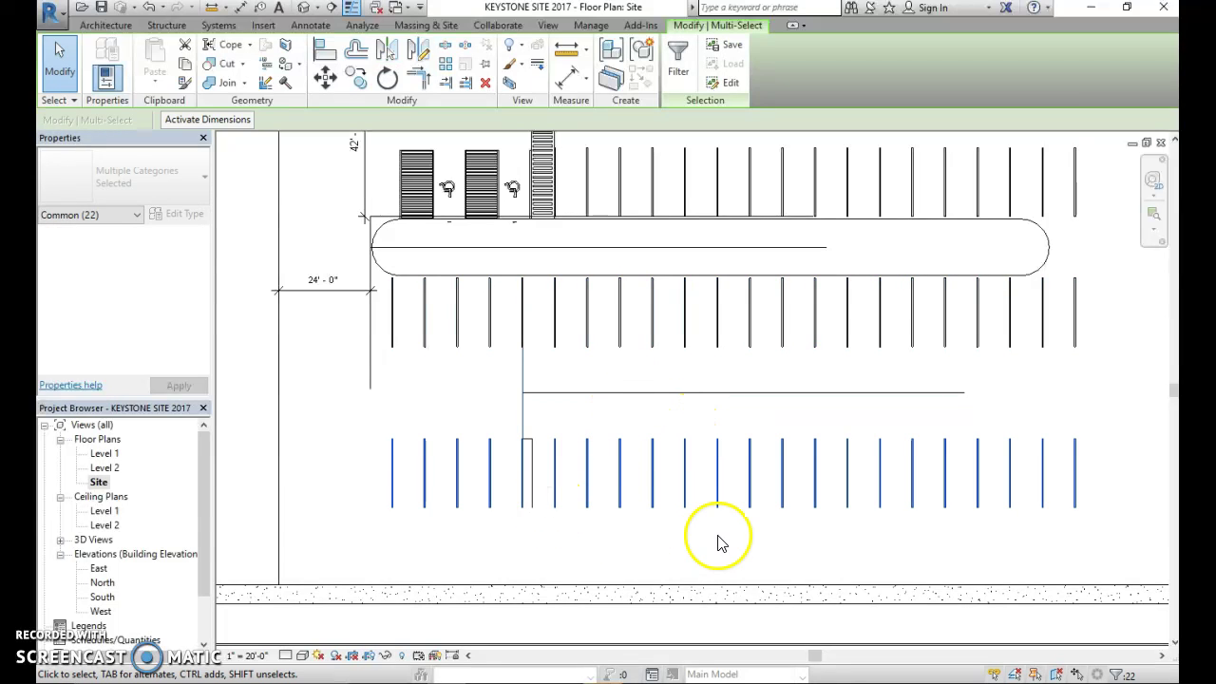
- Place a Road Curb (Inside and Outside Radius) with only the outside turn enabled, just below the first strip of the row near the street
middle_click_drag(719, 542, 570, 529)
scroll(602, 489, "down", 1)
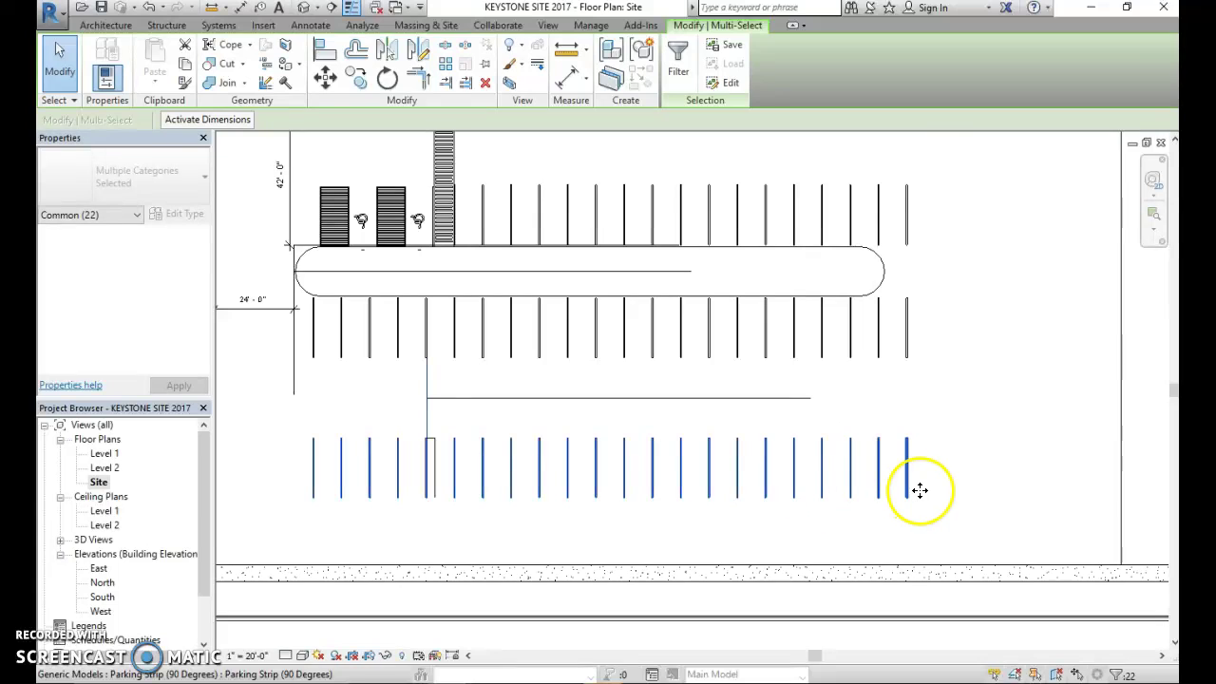
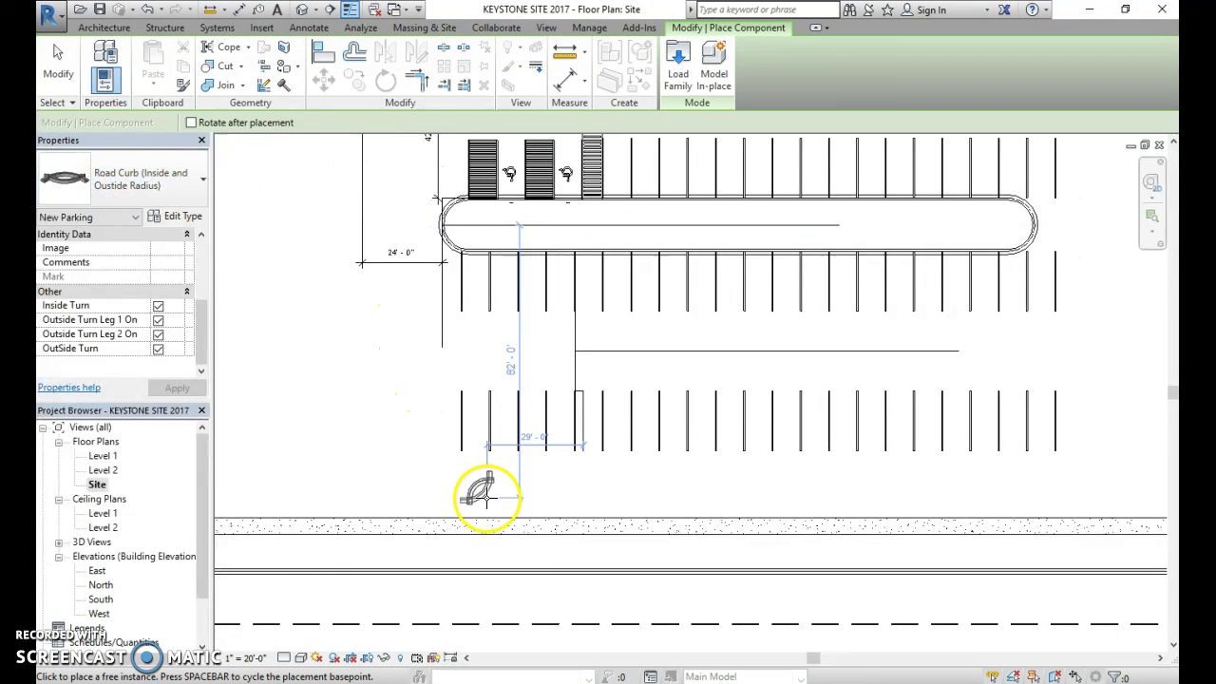
left_click(158, 306)
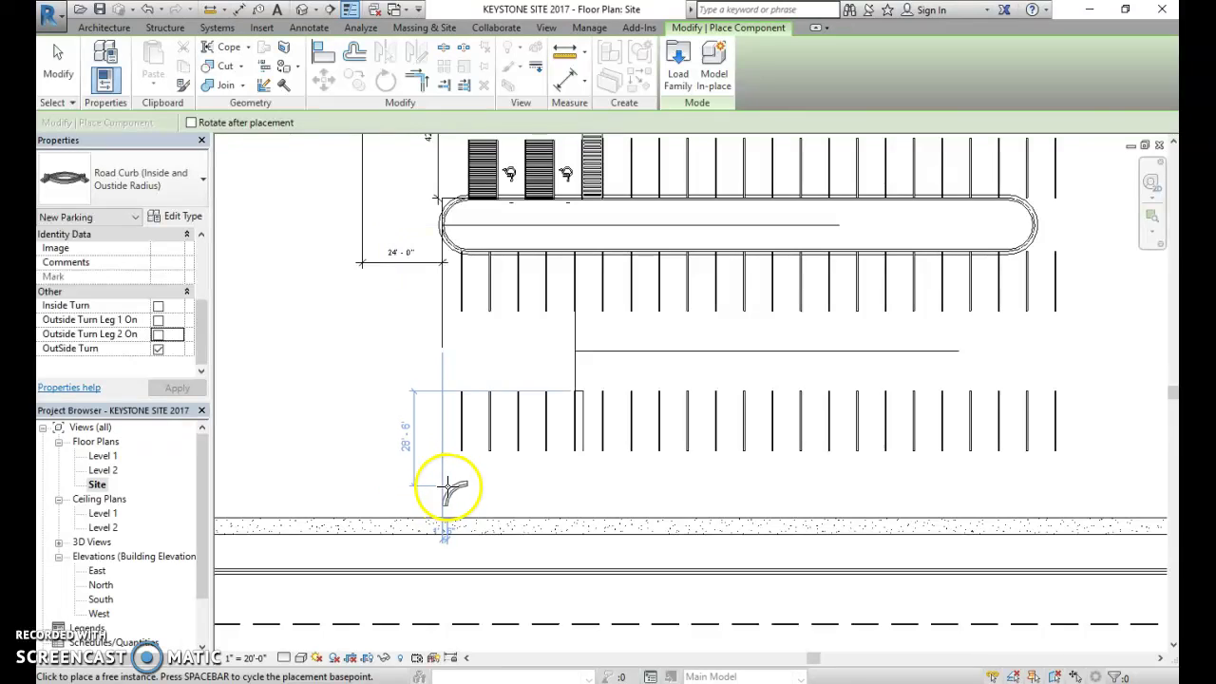
scroll(447, 488, "up", 3)
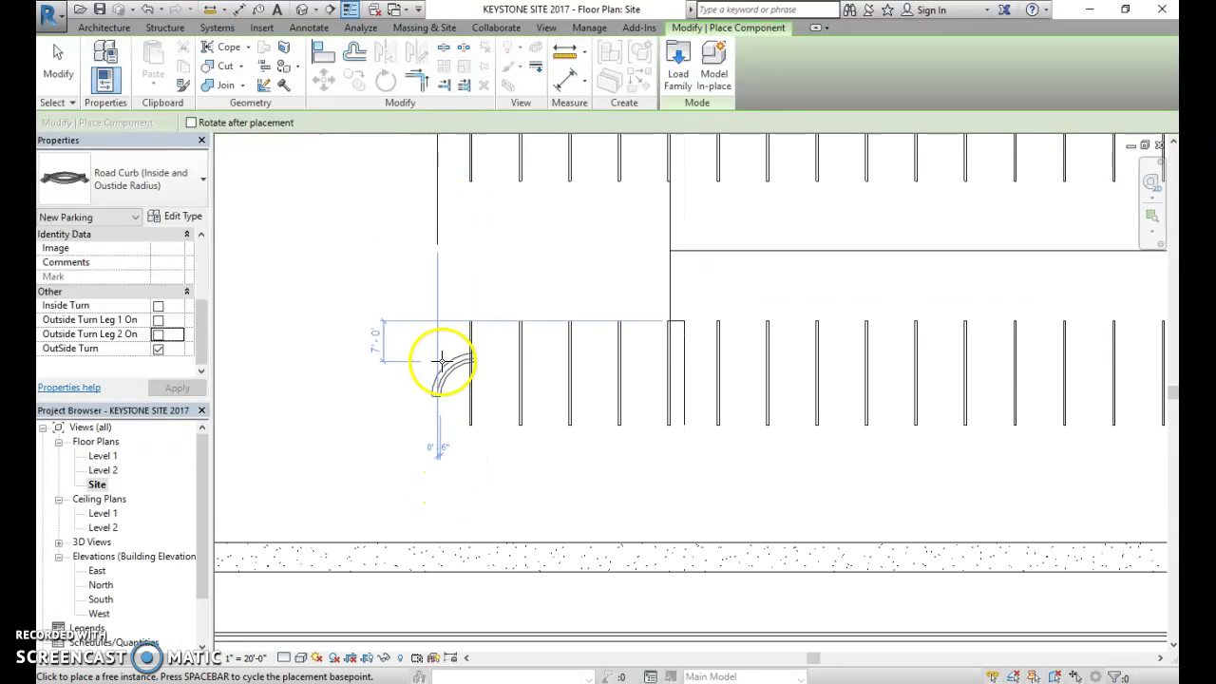
left_click(463, 461)
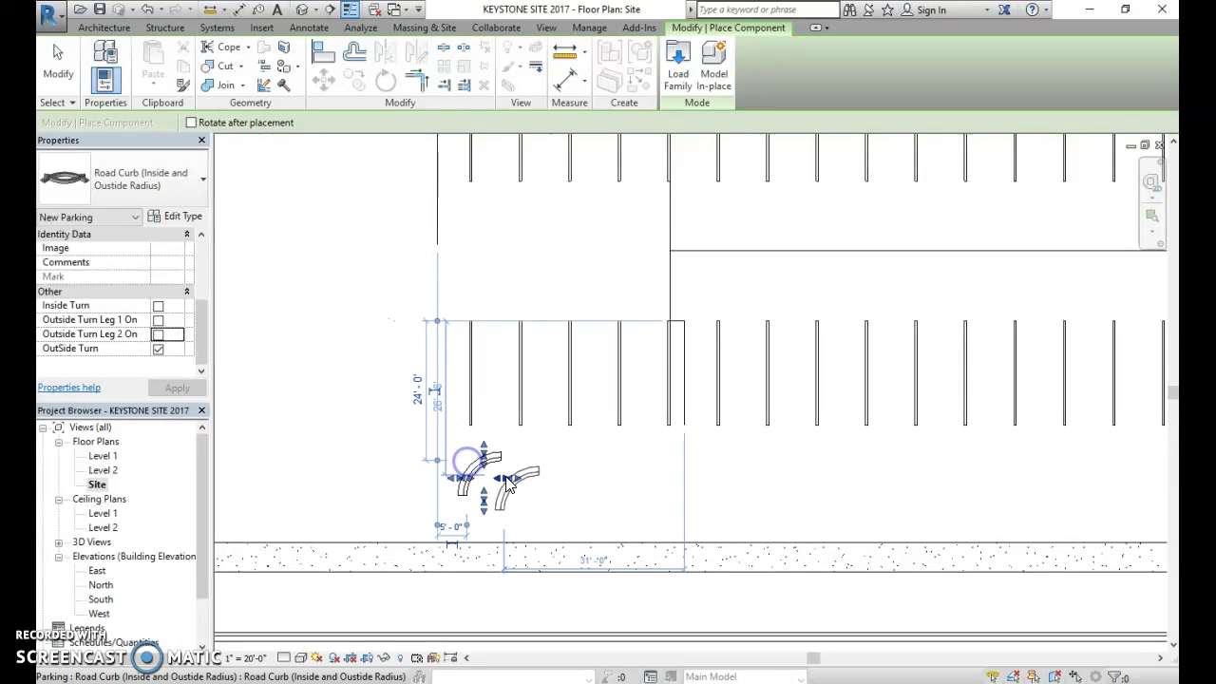
key("Escape")
- Extend the vertical detail line at the island's left end past the curved curb toward the street, to a length of 90' 6"
left_click(439, 239)
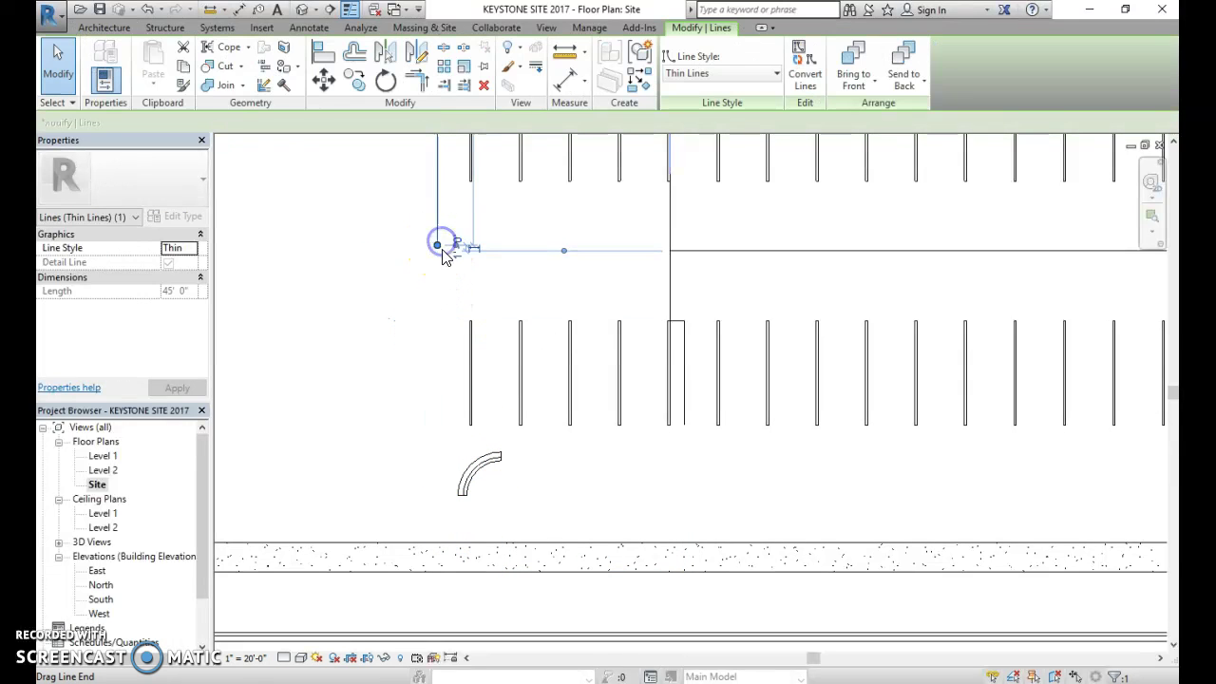
left_click_drag(436, 302, 442, 505)
middle_click_drag(443, 318, 423, 271)
scroll(465, 504, "up", 3)
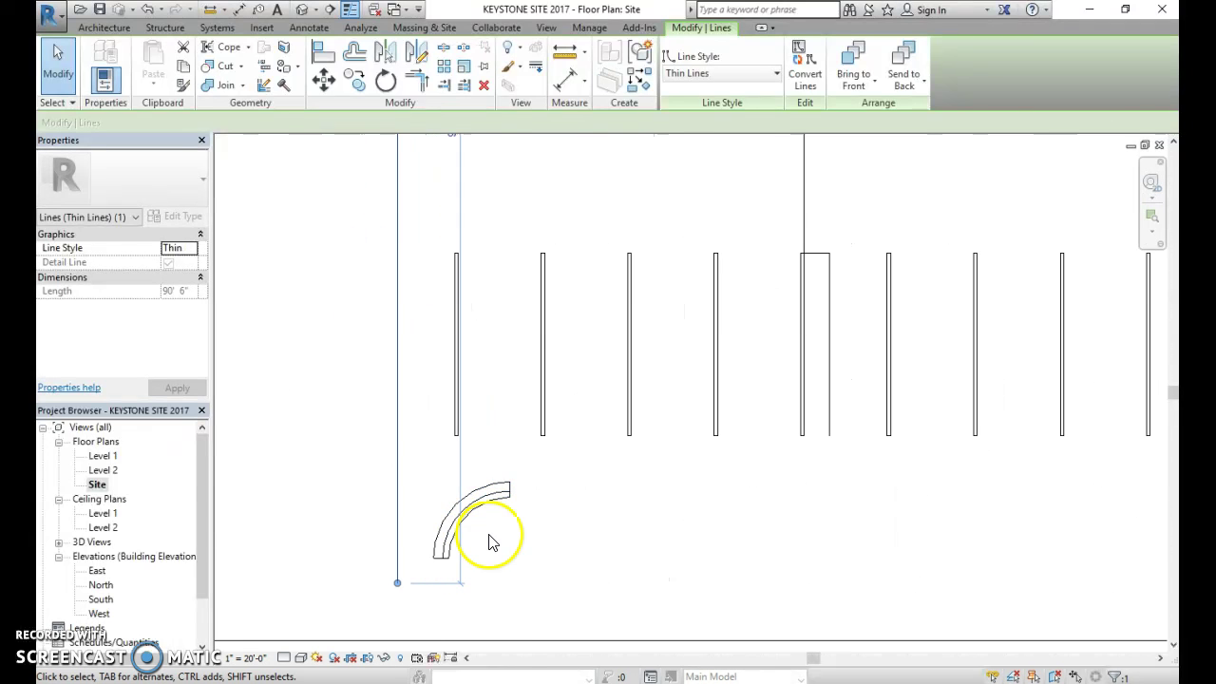
- Move the curved curb up to the first strip's lower end and nudge its vertical leg onto the vertical detail line
left_click(478, 521)
middle_click_drag(527, 536, 557, 502)
left_click_drag(510, 496, 462, 443)
left_click(443, 487)
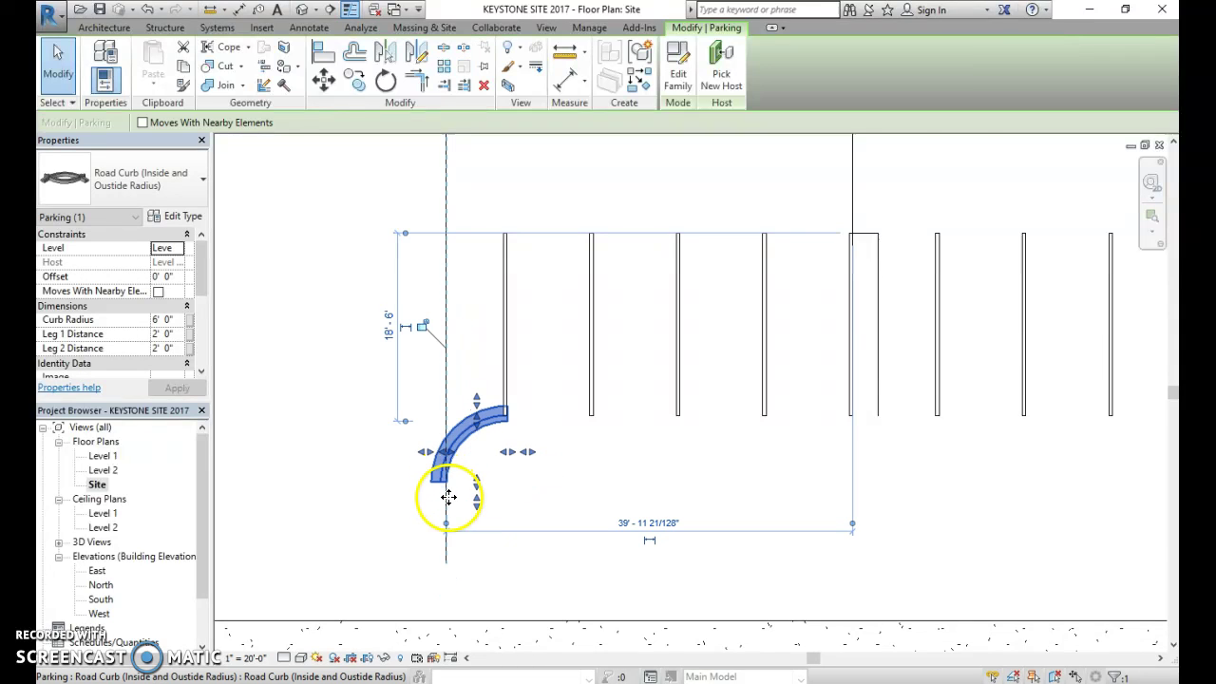
scroll(440, 497, "up", 1)
scroll(440, 492, "up", 1)
key("Right")
key("Right")
key("Left")
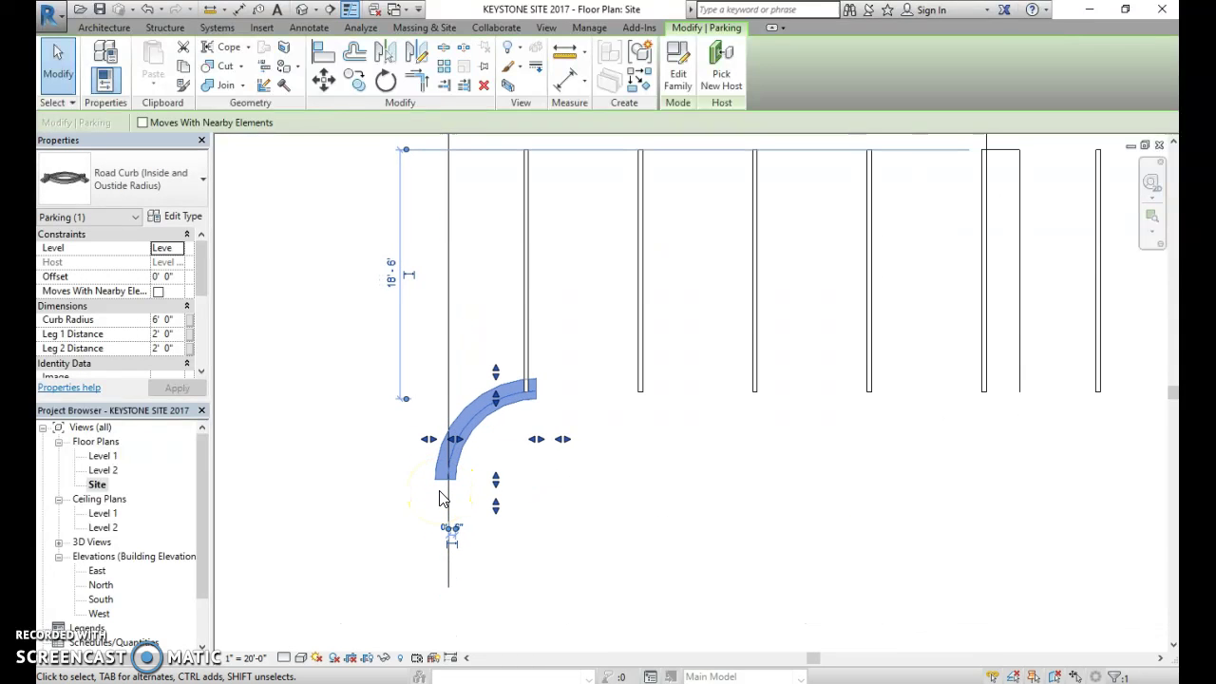
- Nudge the curved curb vertically until its inner curb line meets the lower end of the first parking strip
left_click_drag(455, 500, 480, 481)
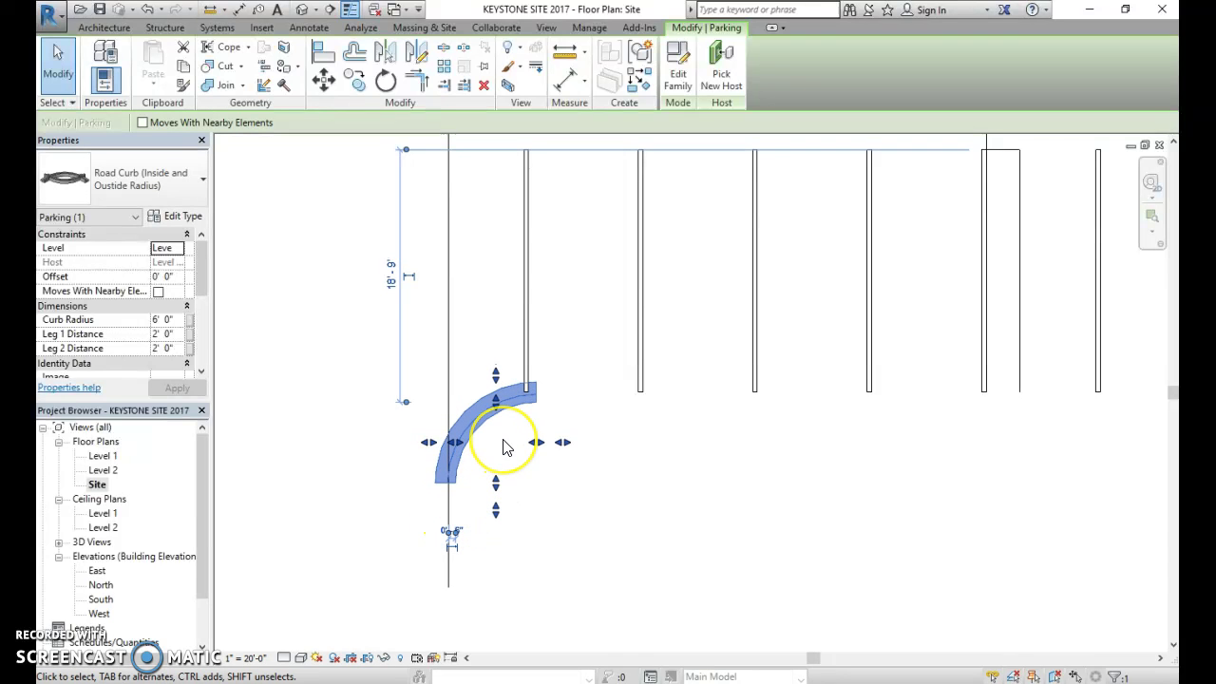
key("Up")
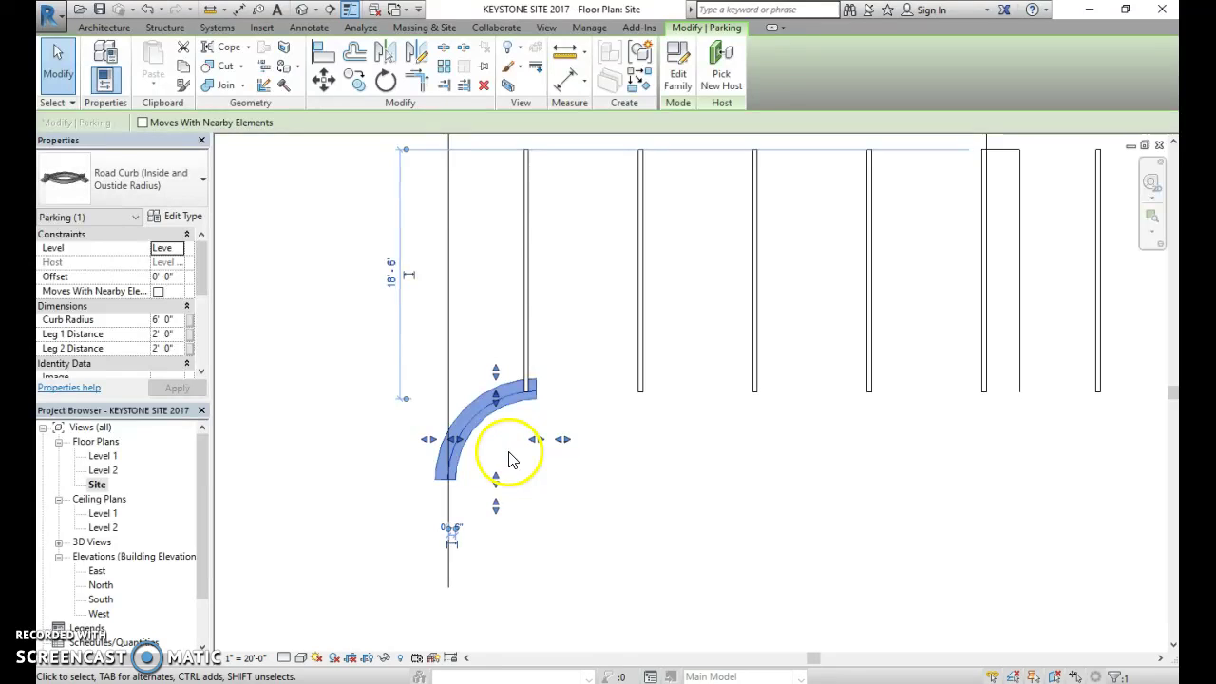
scroll(568, 393, "down", 2)
scroll(577, 394, "up", 4)
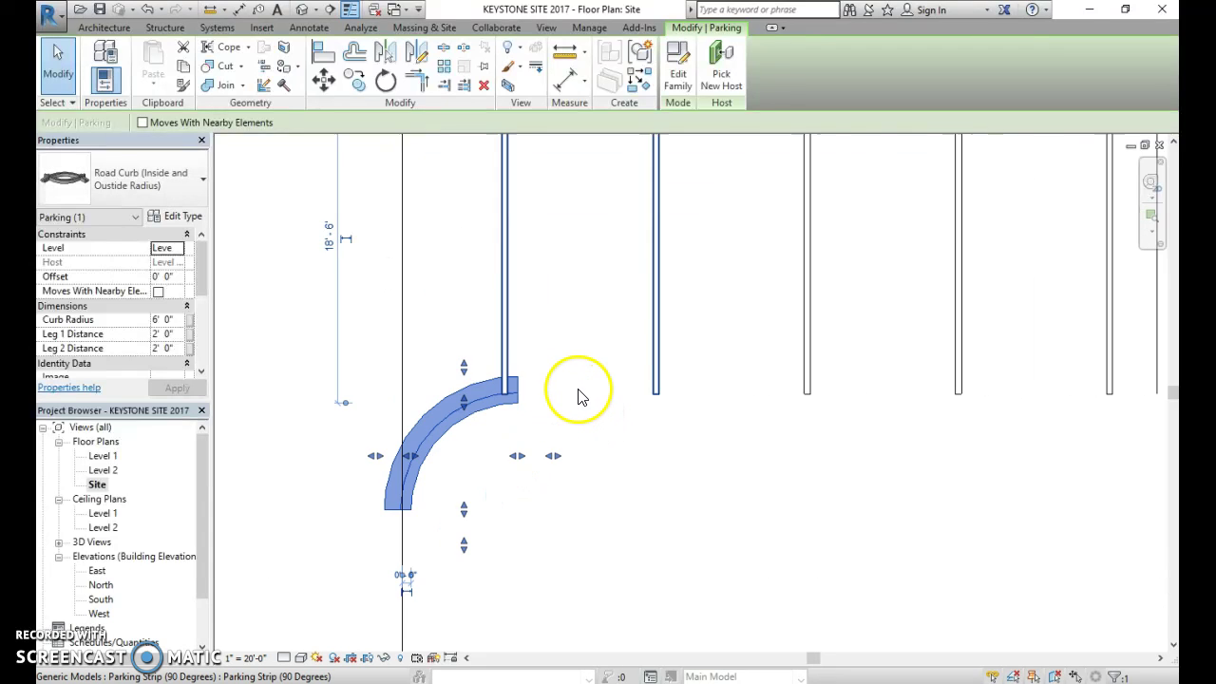
scroll(494, 394, "up", 3)
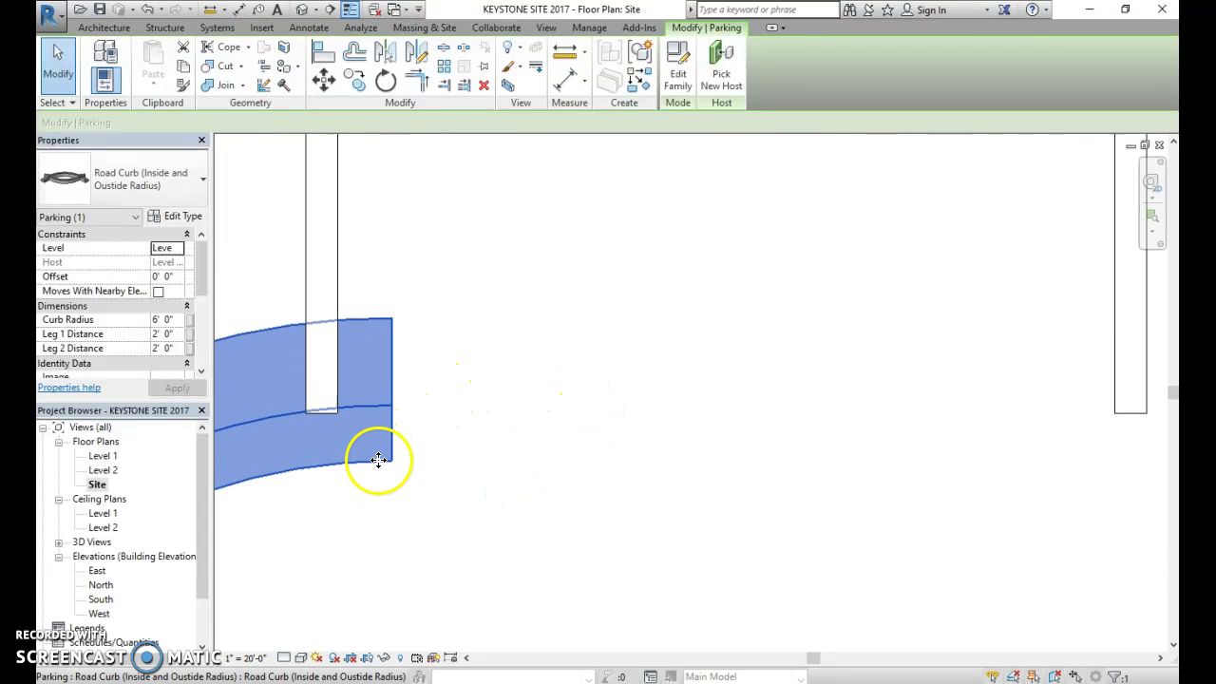
key("Down")
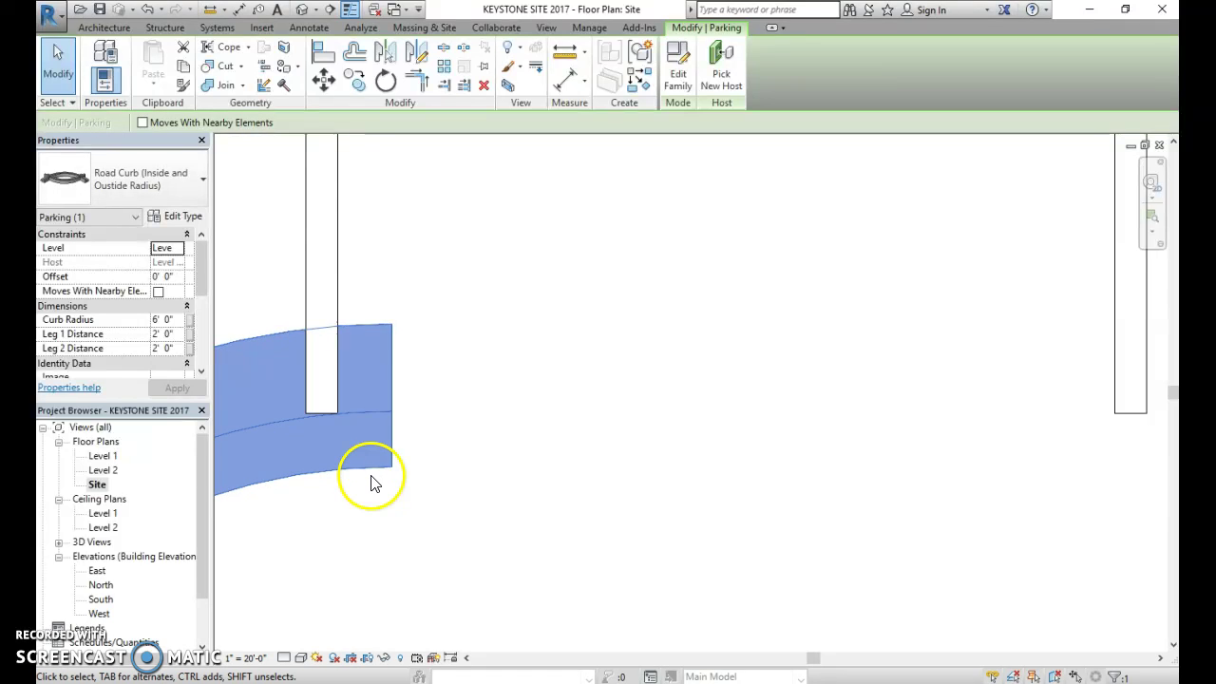
scroll(371, 484, "down", 5)
scroll(378, 468, "down", 2)
mouse_move(410, 332)
middle_mouse_down()
mouse_move(448, 472)
mouse_move(415, 351)
middle_mouse_up()
scroll(416, 355, "up", 1)
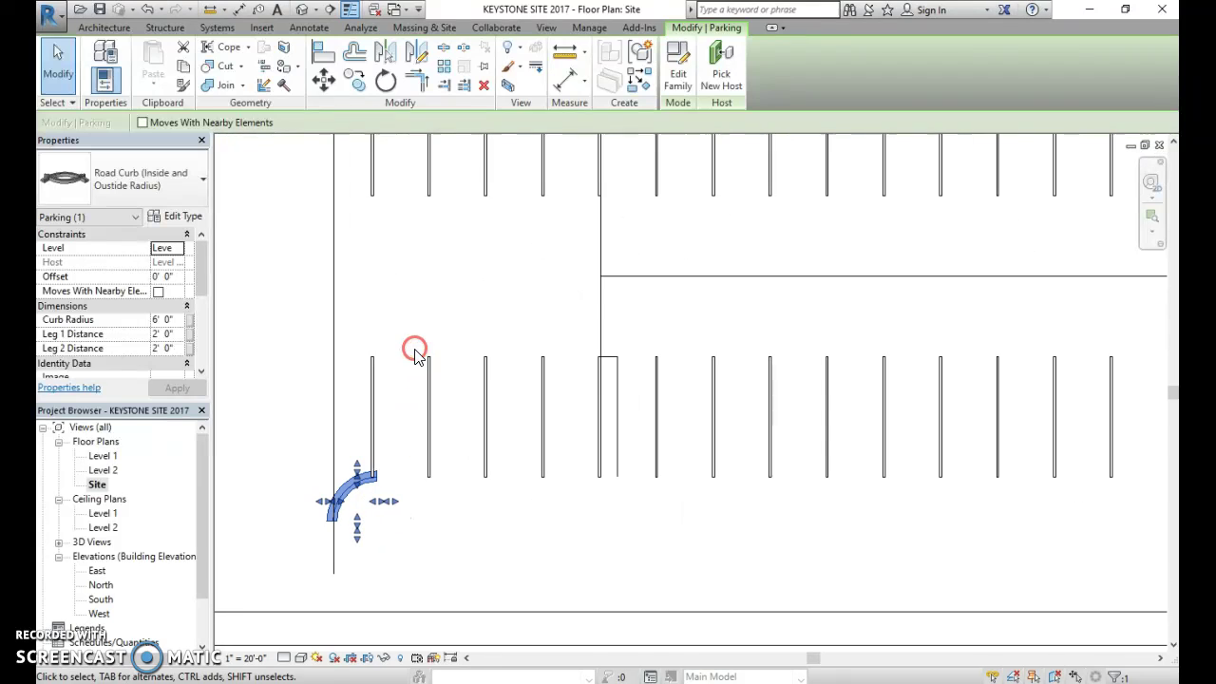
left_click(459, 535)
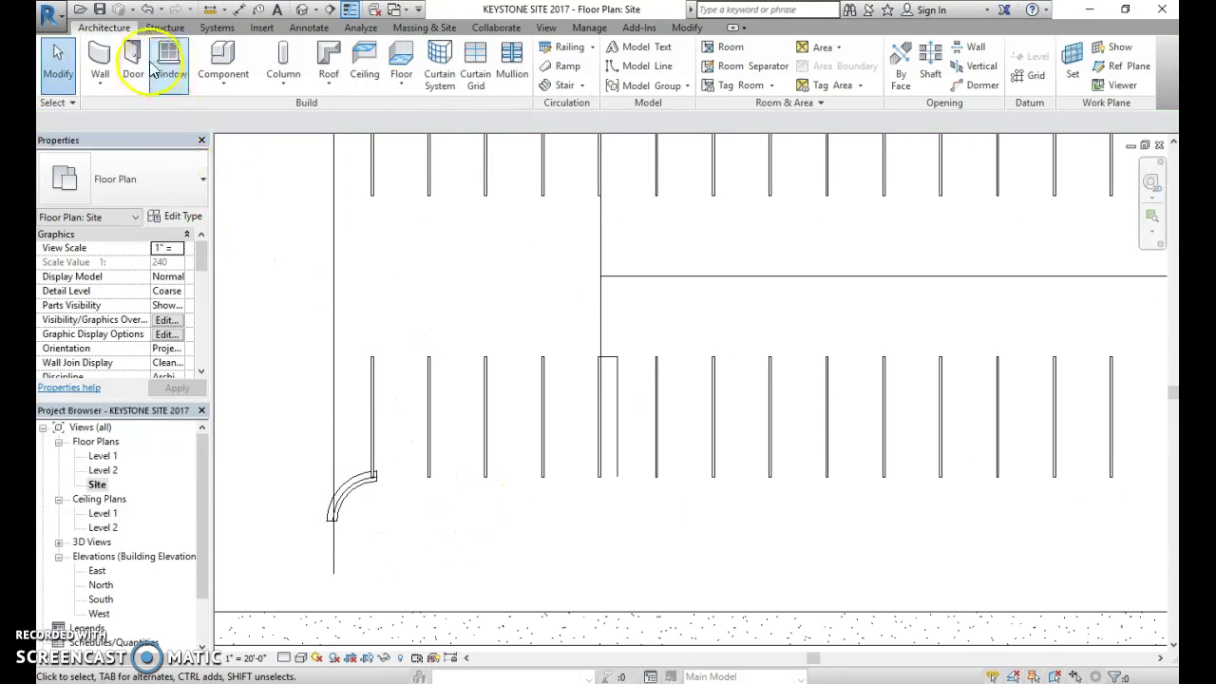
- Place a horizontal Road Curb (Straight) component between the second and third strips of the row near the street
left_click(222, 61)
left_click(143, 178)
scroll(162, 315, "up", 8)
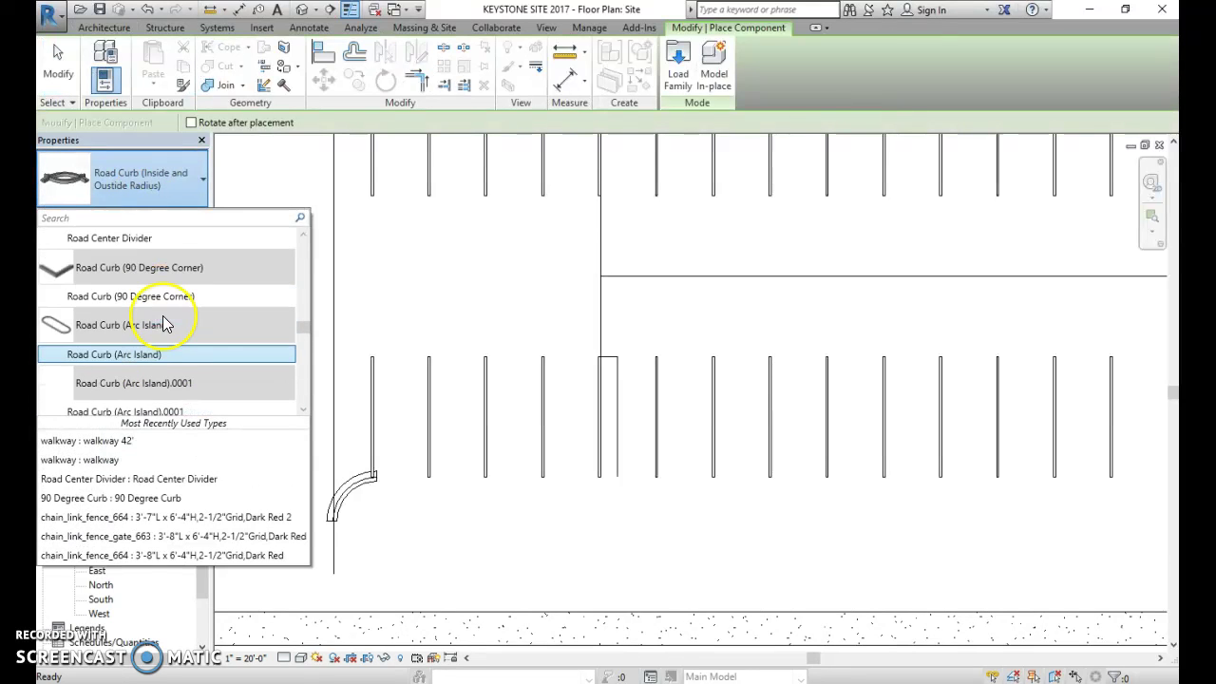
scroll(171, 324, "down", 8)
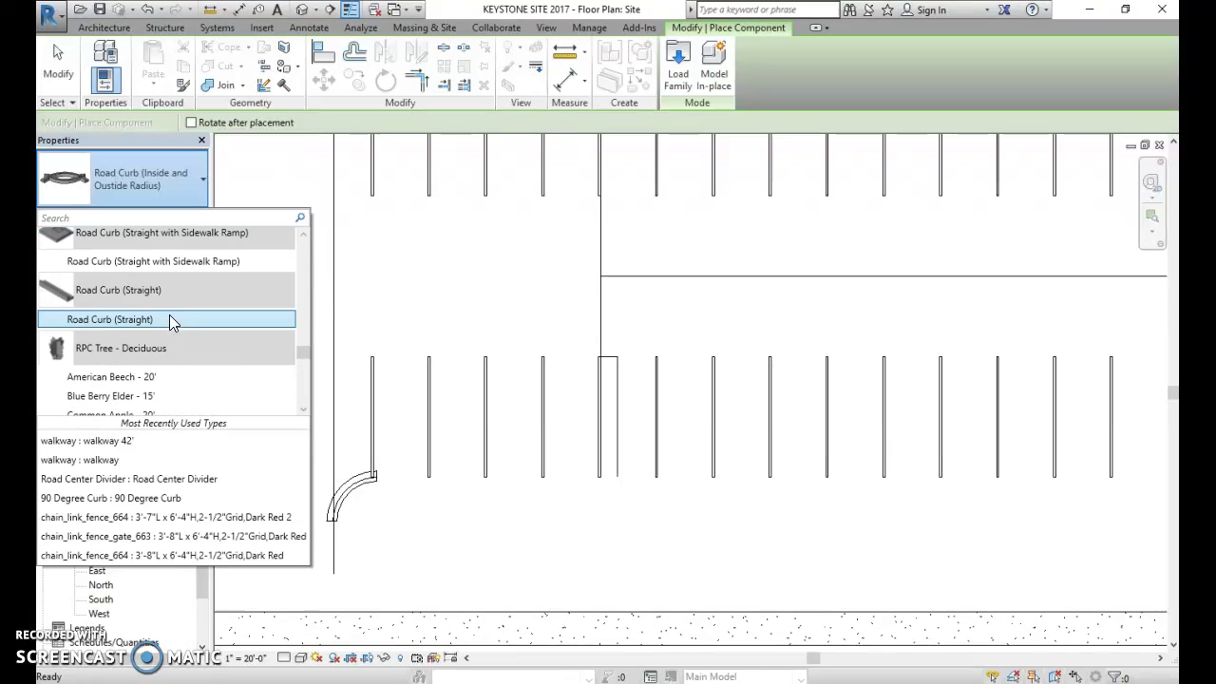
left_click(171, 319)
scroll(447, 489, "up", 1)
key("space")
left_click(465, 453)
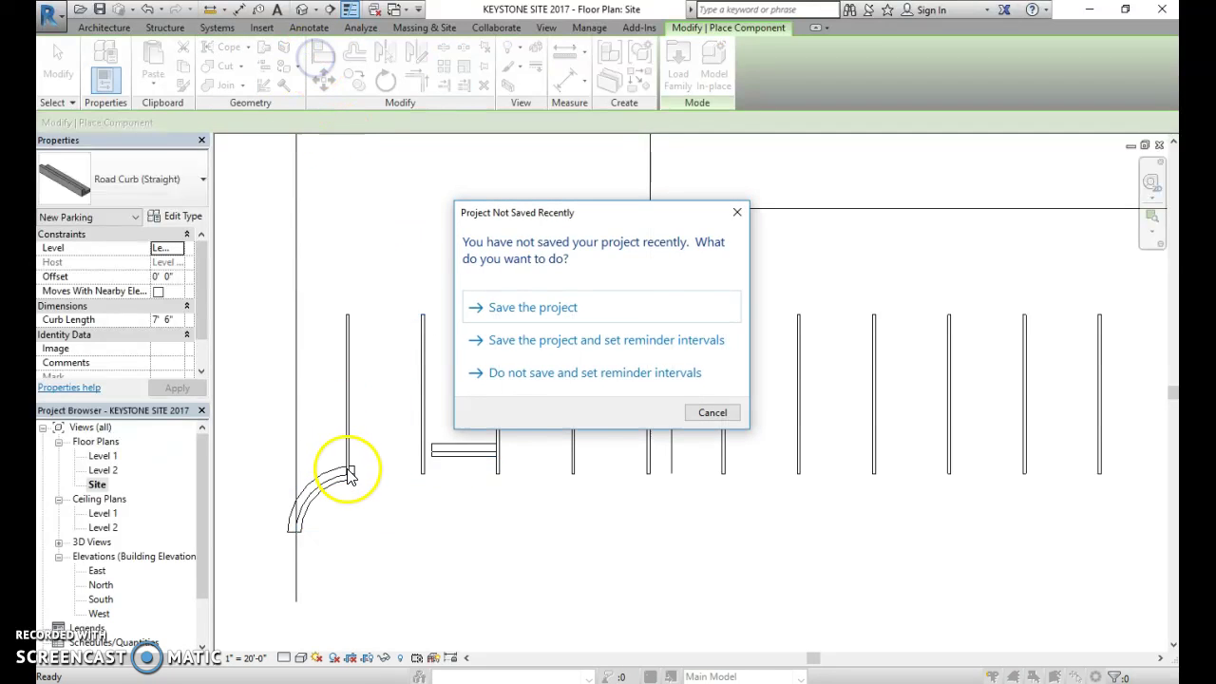
- Align the straight curb's left end and lower edge with the end and lower edge of the curved curb, leaving the project unsaved
left_click(711, 412)
scroll(296, 475, "up", 2)
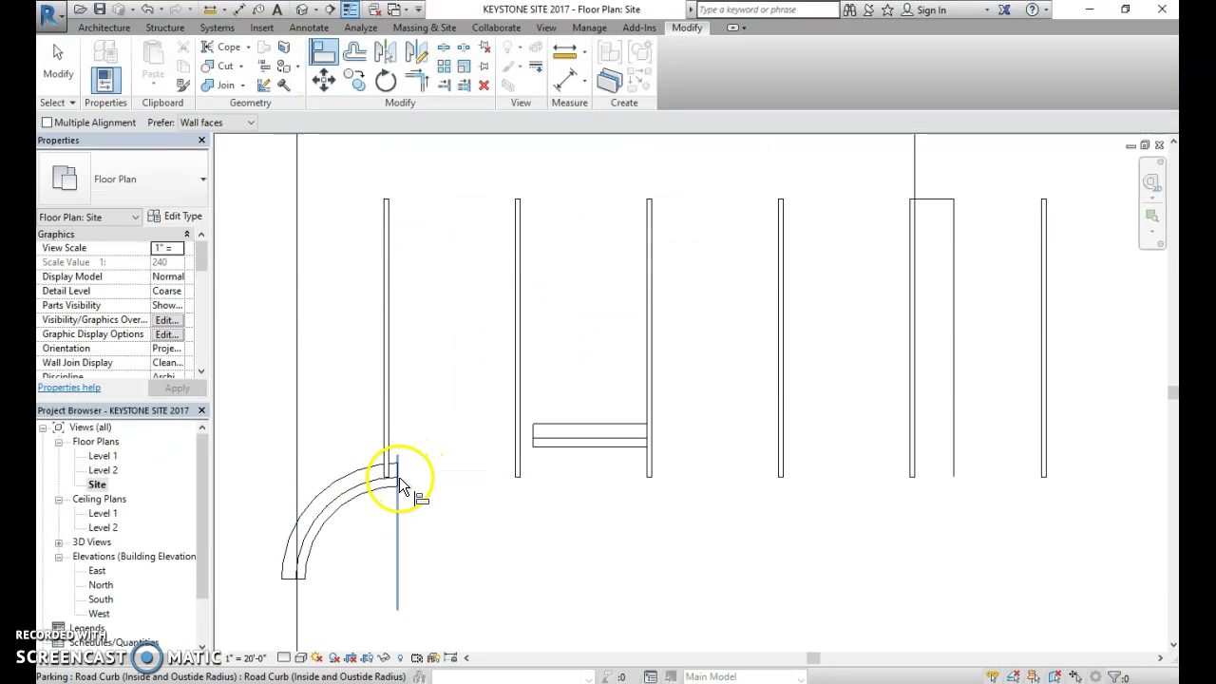
left_click_drag(535, 439, 399, 439)
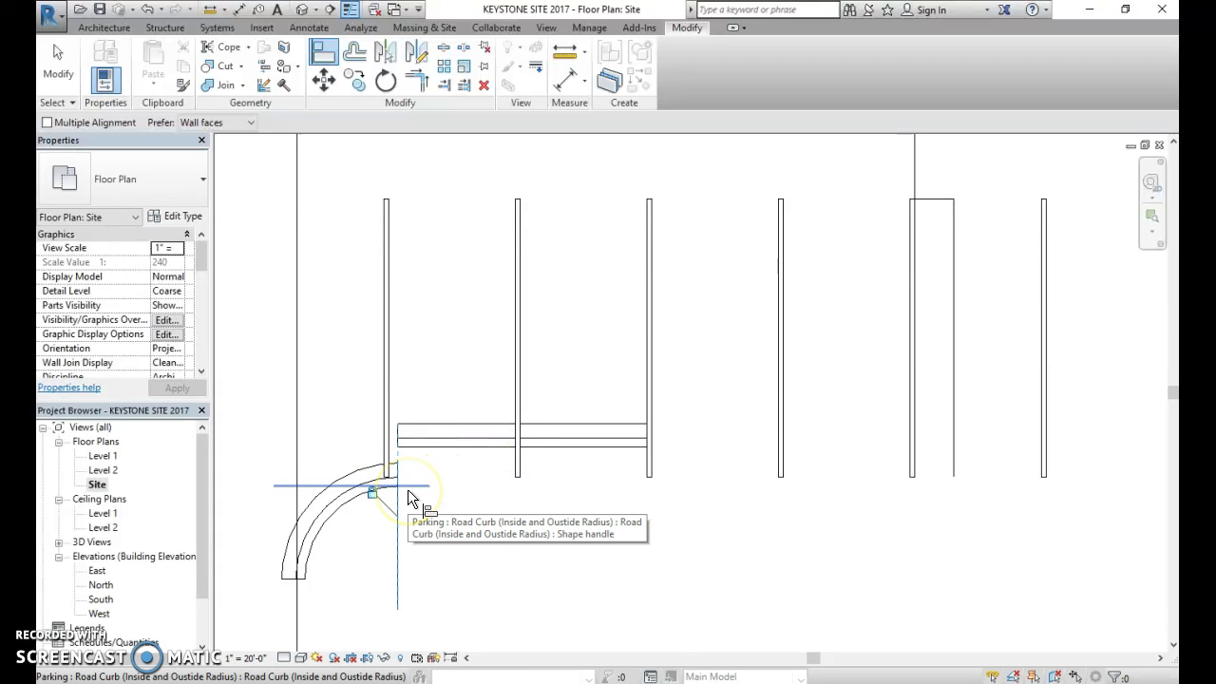
left_click(407, 489)
left_click(449, 450)
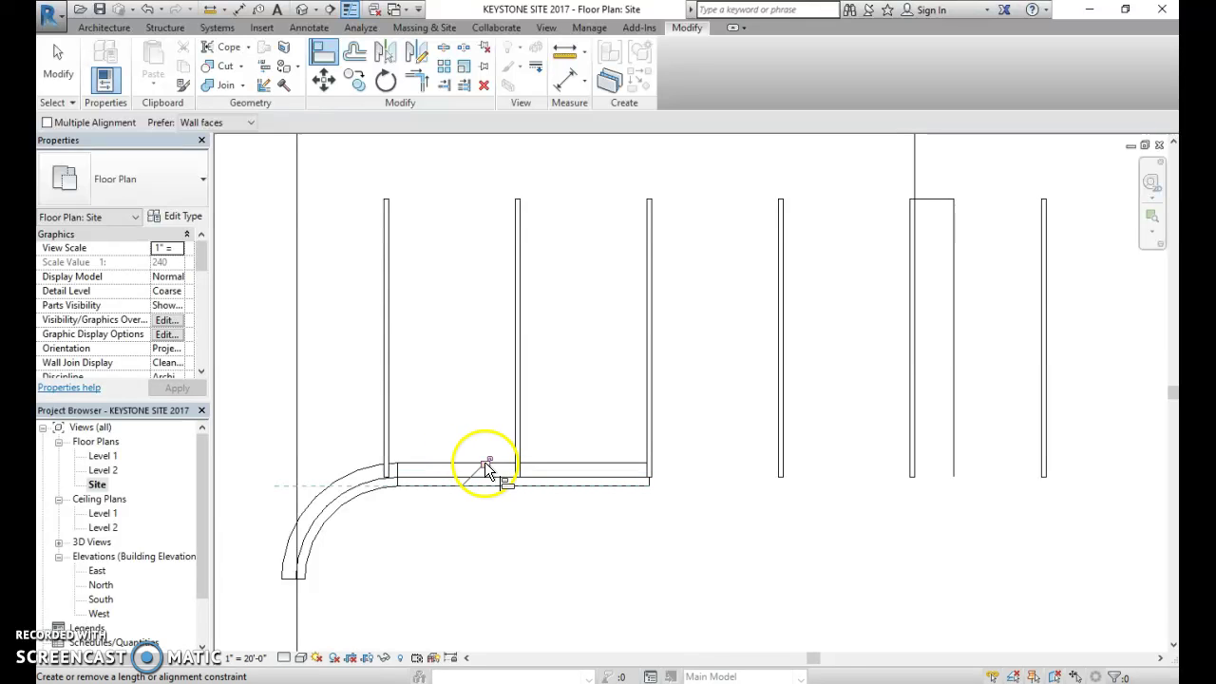
- Stretch the straight curb along the whole row of strips near the street, past the last strip, to about 193' long
scroll(524, 501, "down", 3)
key("Escape")
left_click(554, 494)
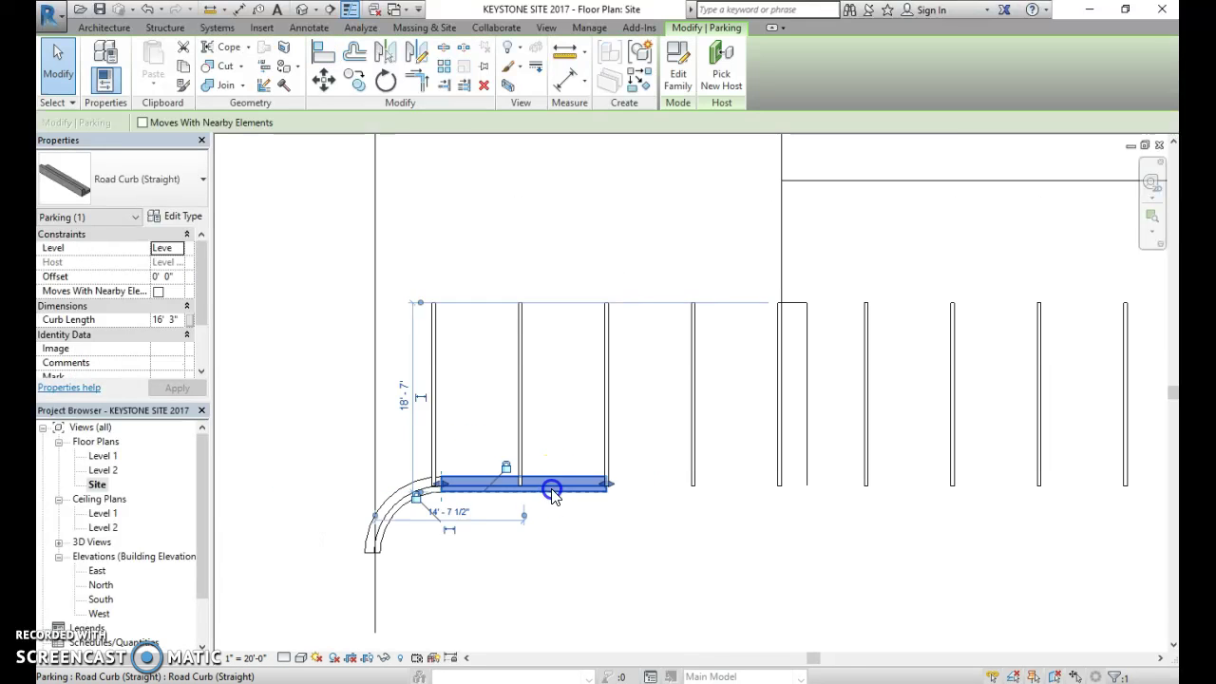
scroll(554, 494, "down", 2)
left_click_drag(592, 495, 1081, 514)
middle_click_drag(1089, 515, 594, 514)
scroll(593, 514, "down", 2)
left_click_drag(592, 503, 936, 515)
middle_click_drag(801, 569, 954, 553)
scroll(954, 553, "down", 1)
scroll(837, 539, "down", 1)
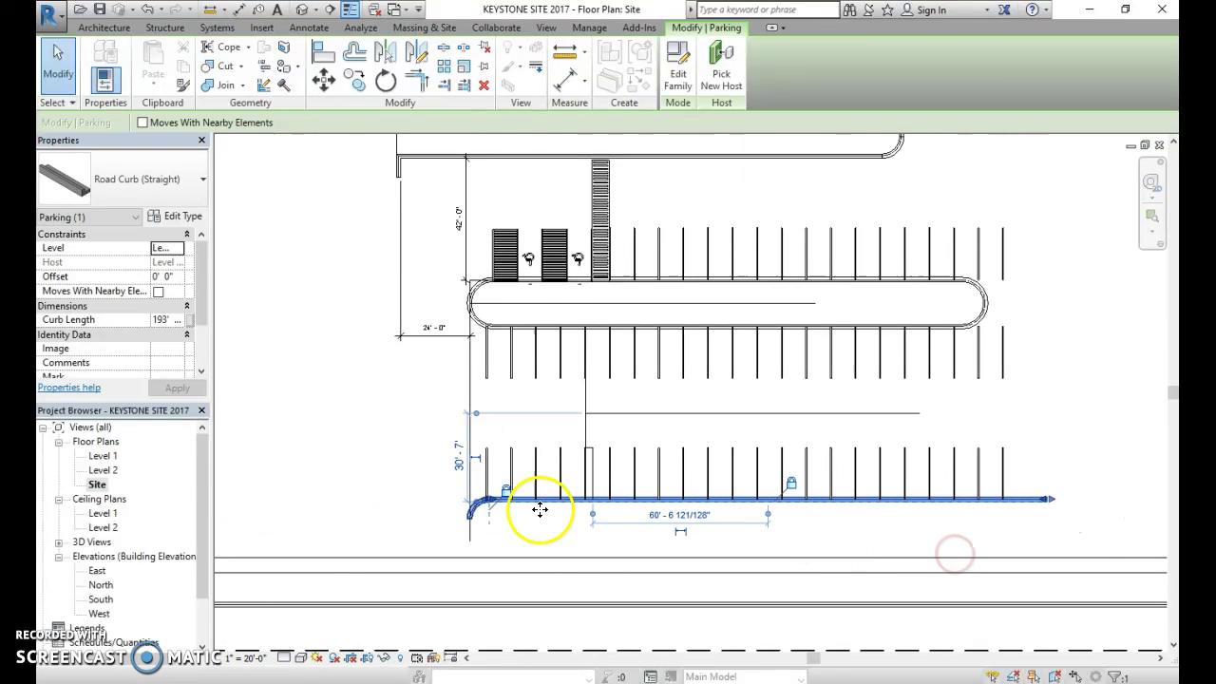
- Place a Road Curb (90 Degree Corner) below the curved curb, rotated so one leg points up along the detail line and the other left
scroll(456, 551, "up", 4)
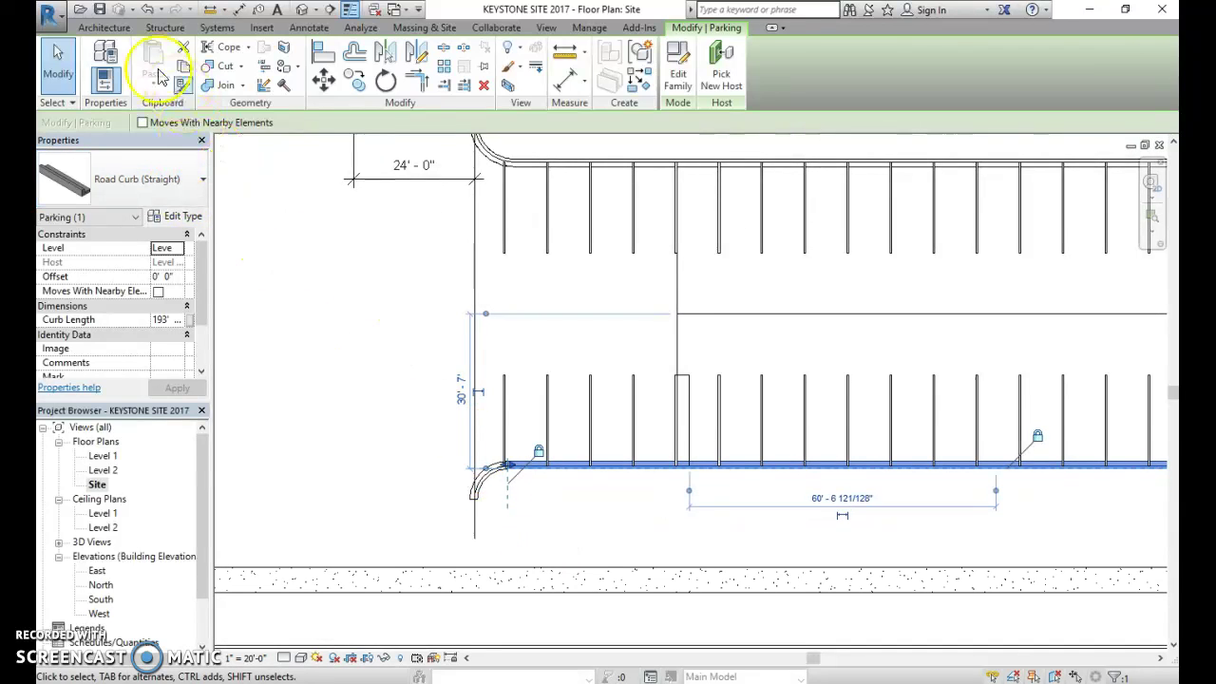
left_click(104, 28)
left_click(217, 49)
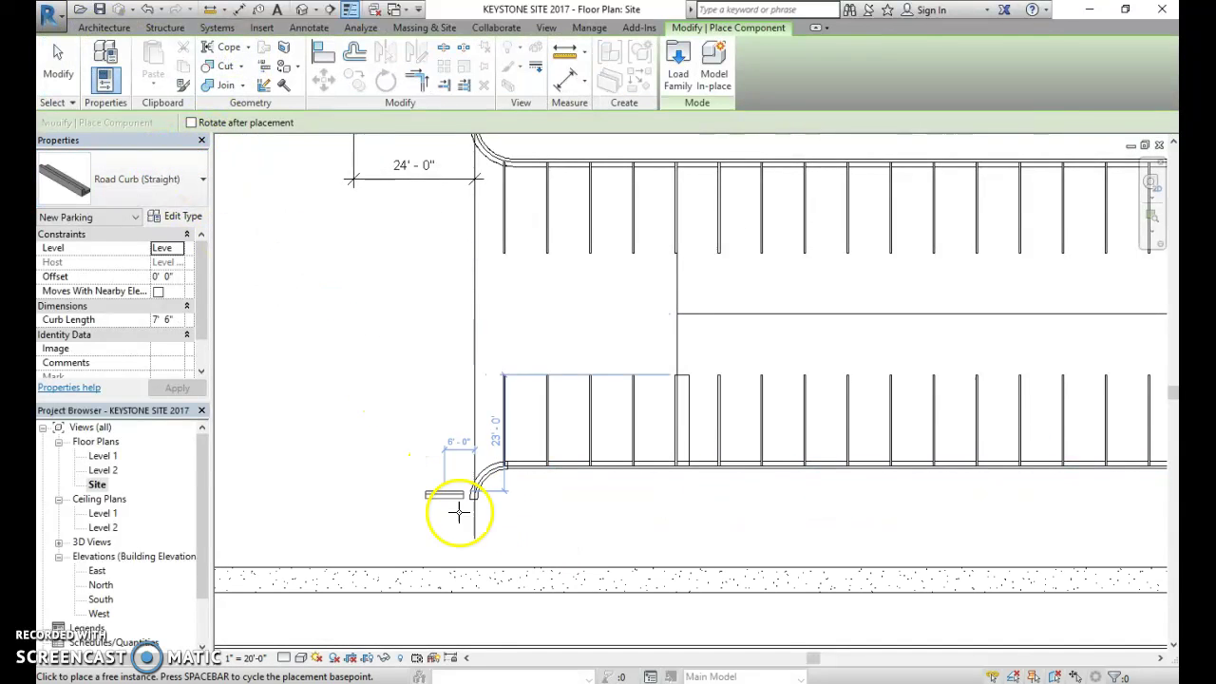
middle_click_drag(478, 532, 521, 513)
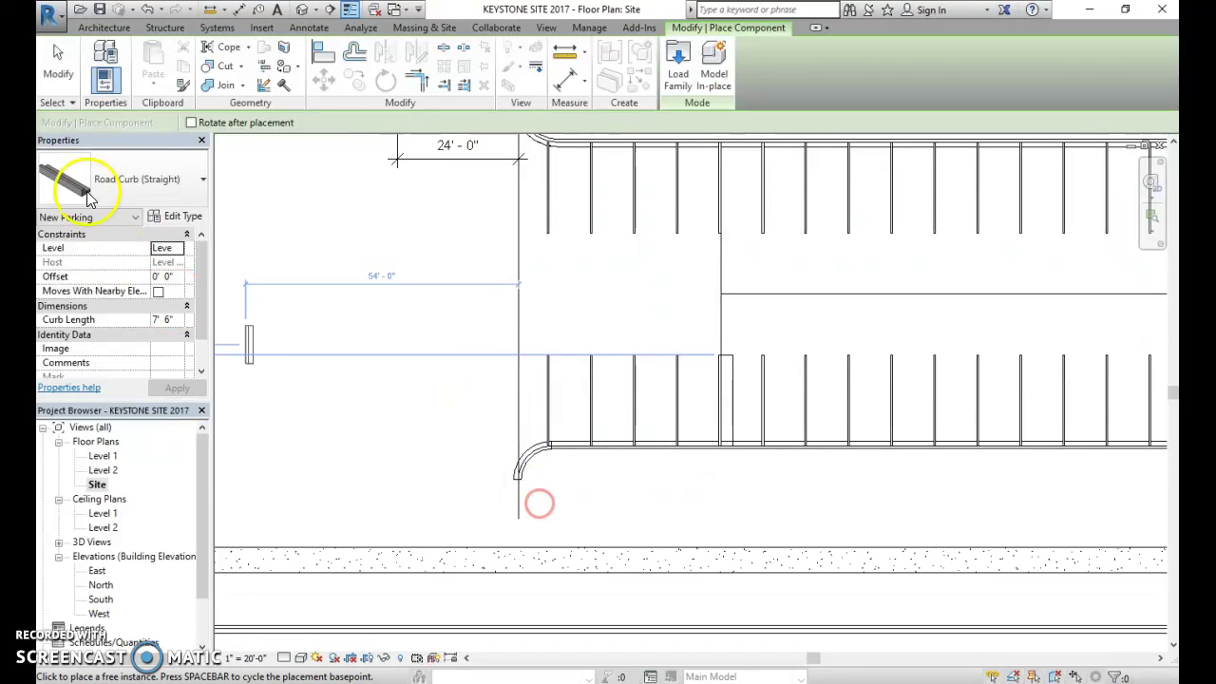
left_click(119, 185)
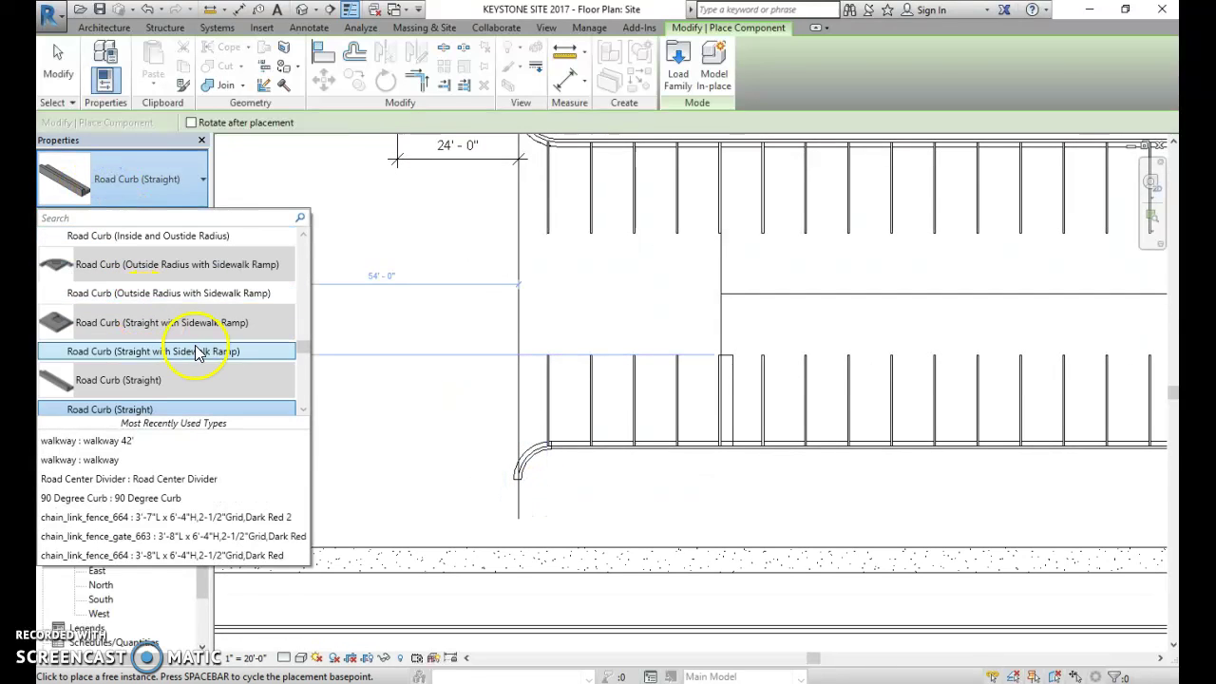
scroll(190, 350, "up", 3)
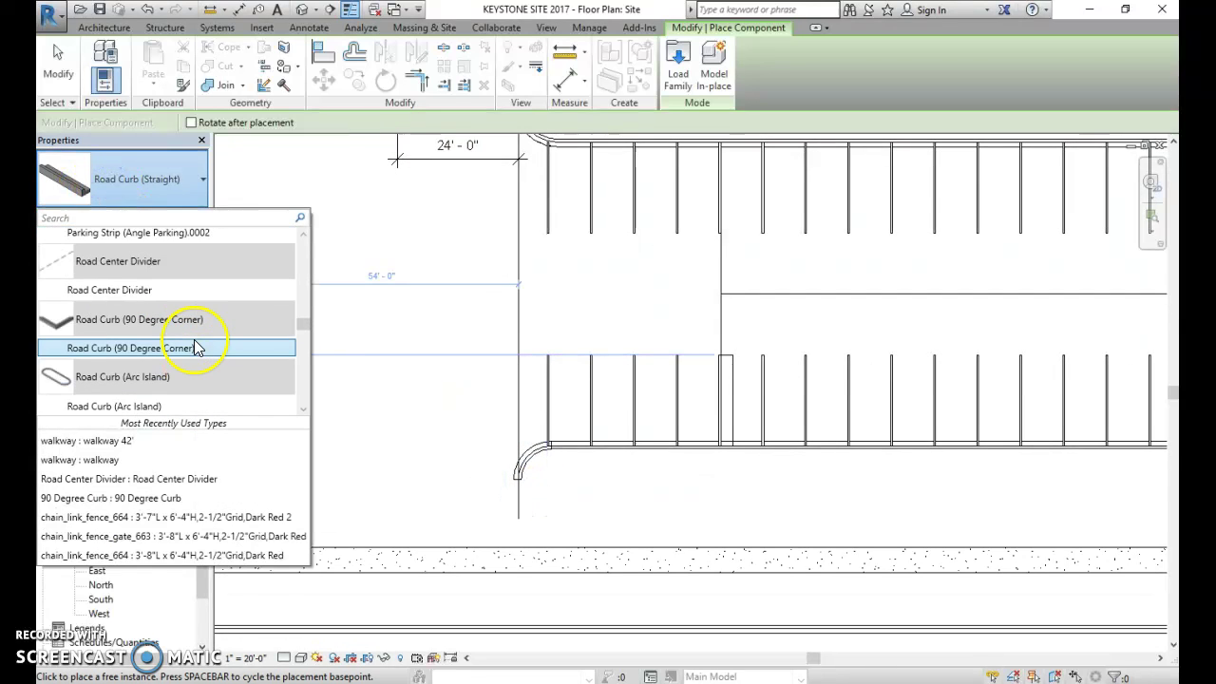
left_click(187, 352)
scroll(509, 513, "up", 2)
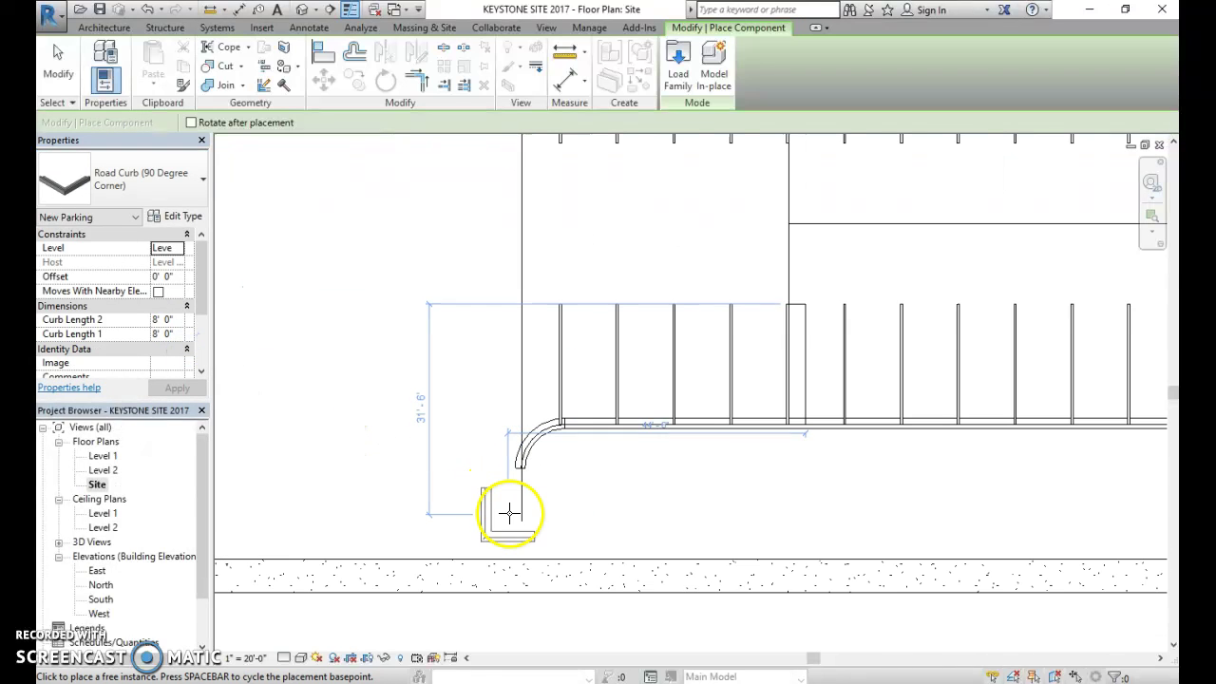
scroll(500, 506, "up", 2)
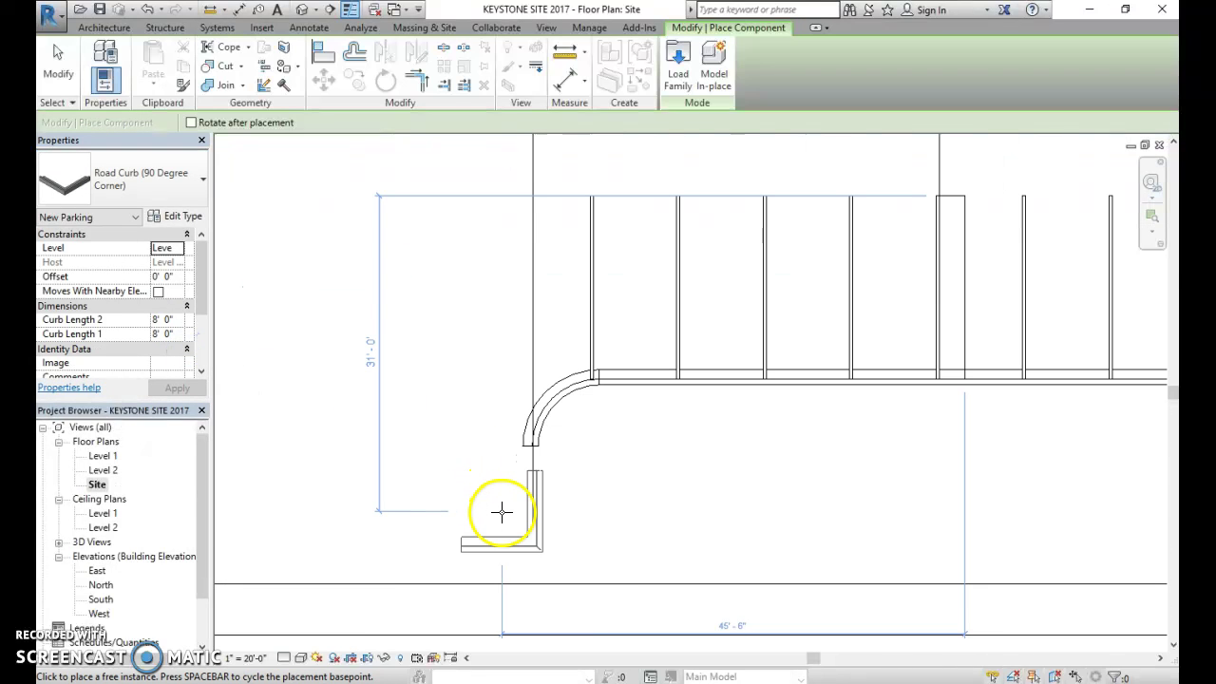
left_click(497, 516)
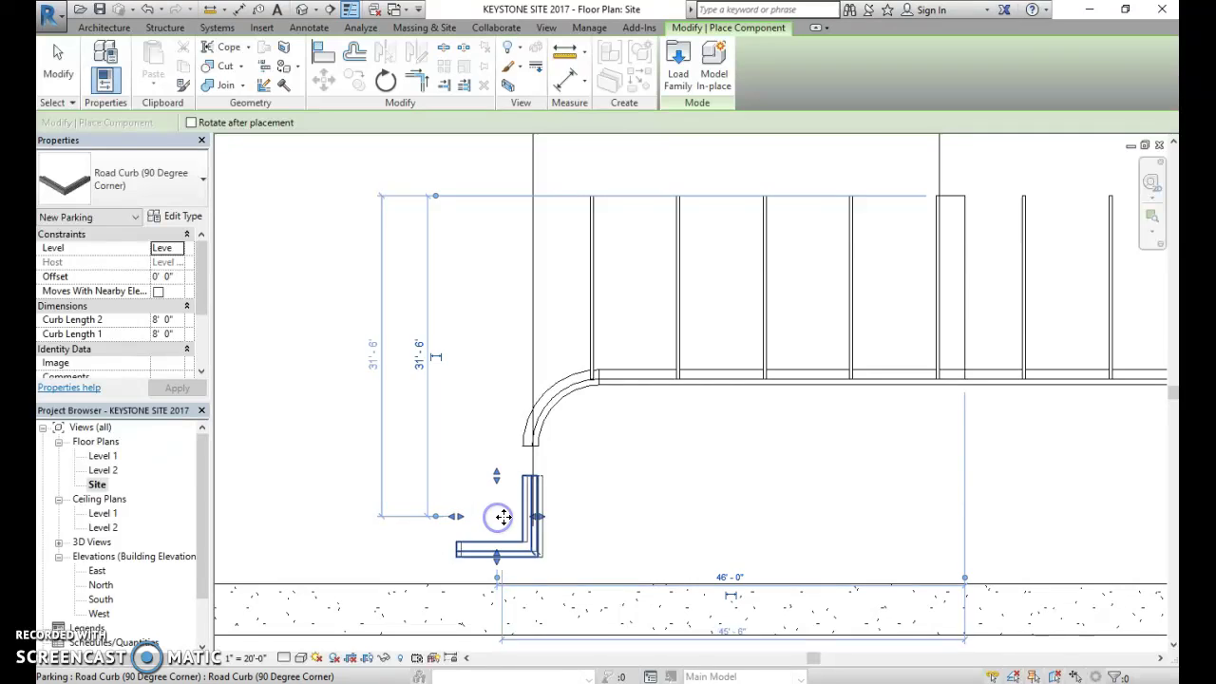
scroll(502, 516, "up", 1)
key("Escape")
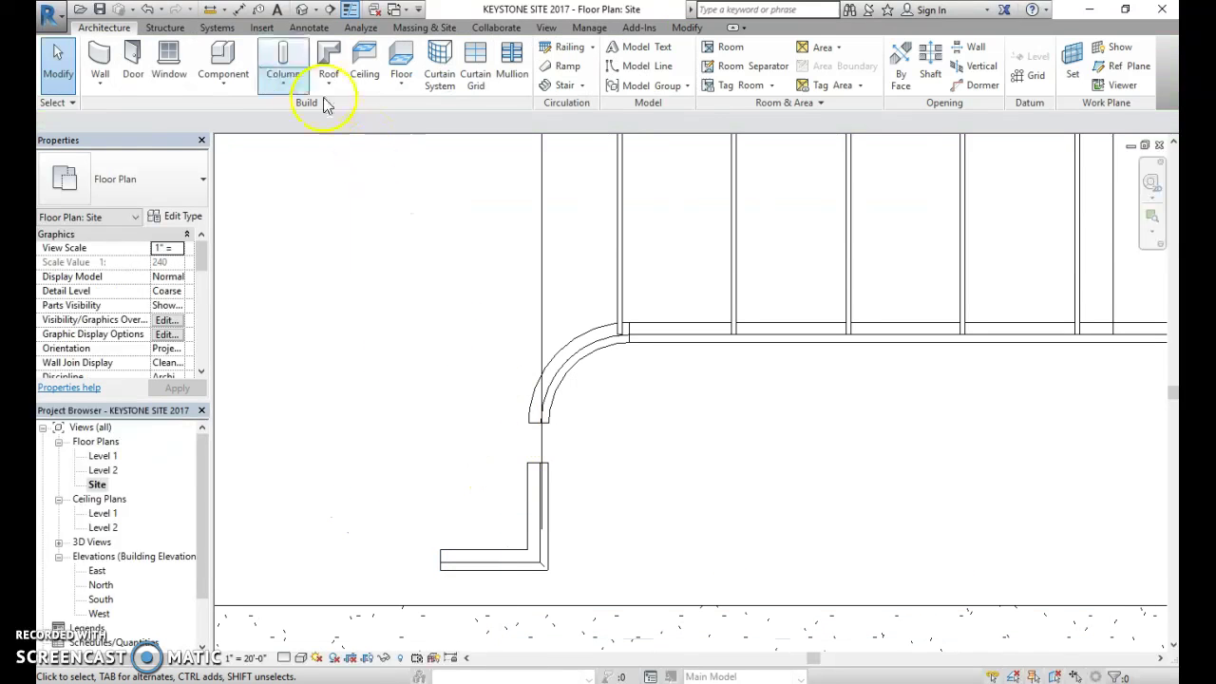
- Align the corner curb's outer edge and upper end with the curved curb's edge and lower end, locking both alignments
left_click(541, 503)
left_click(523, 516)
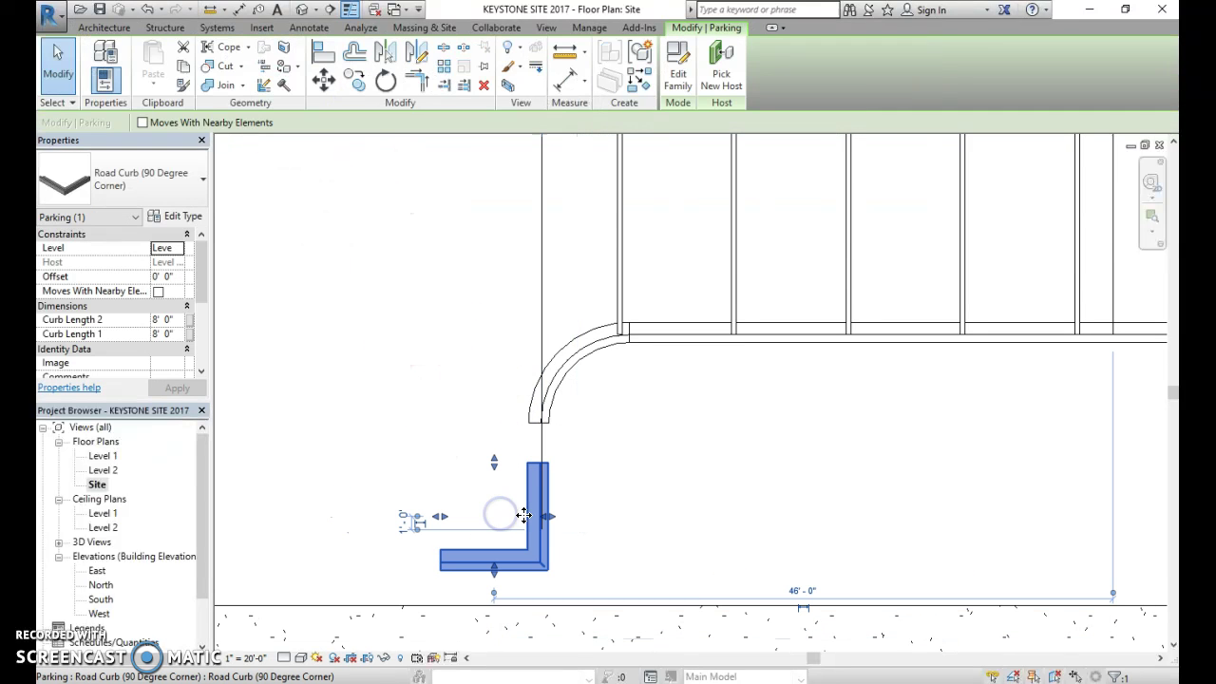
left_click(442, 424)
left_click(529, 495)
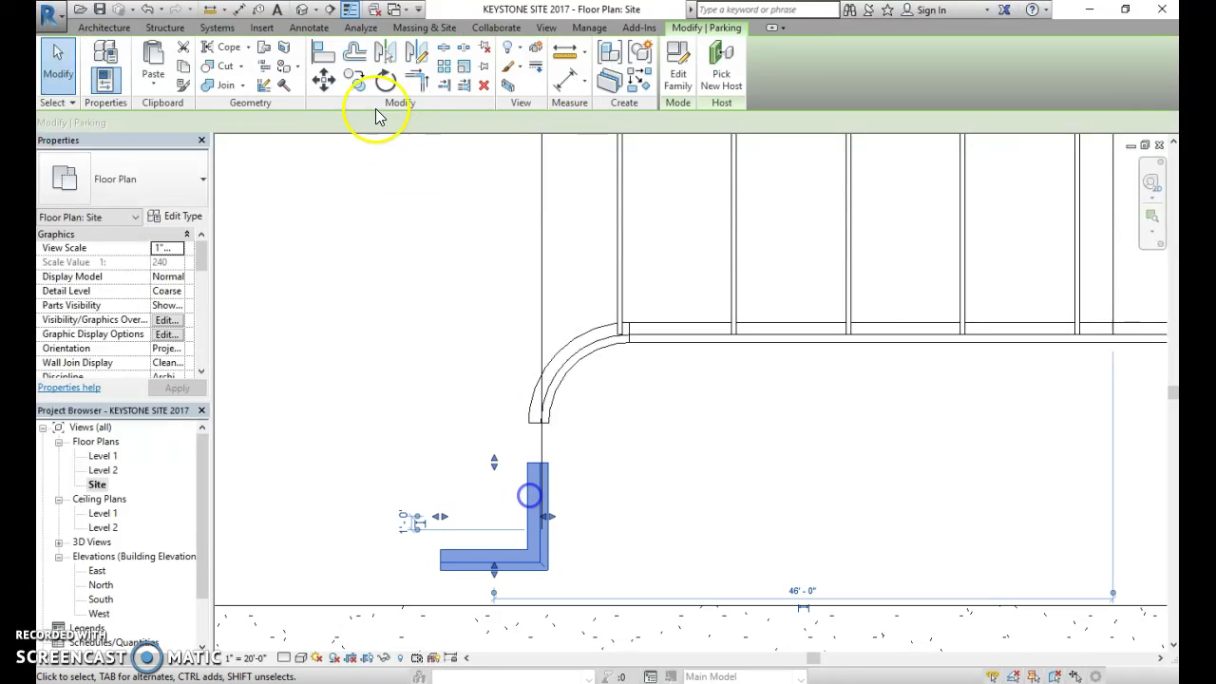
left_click(549, 435)
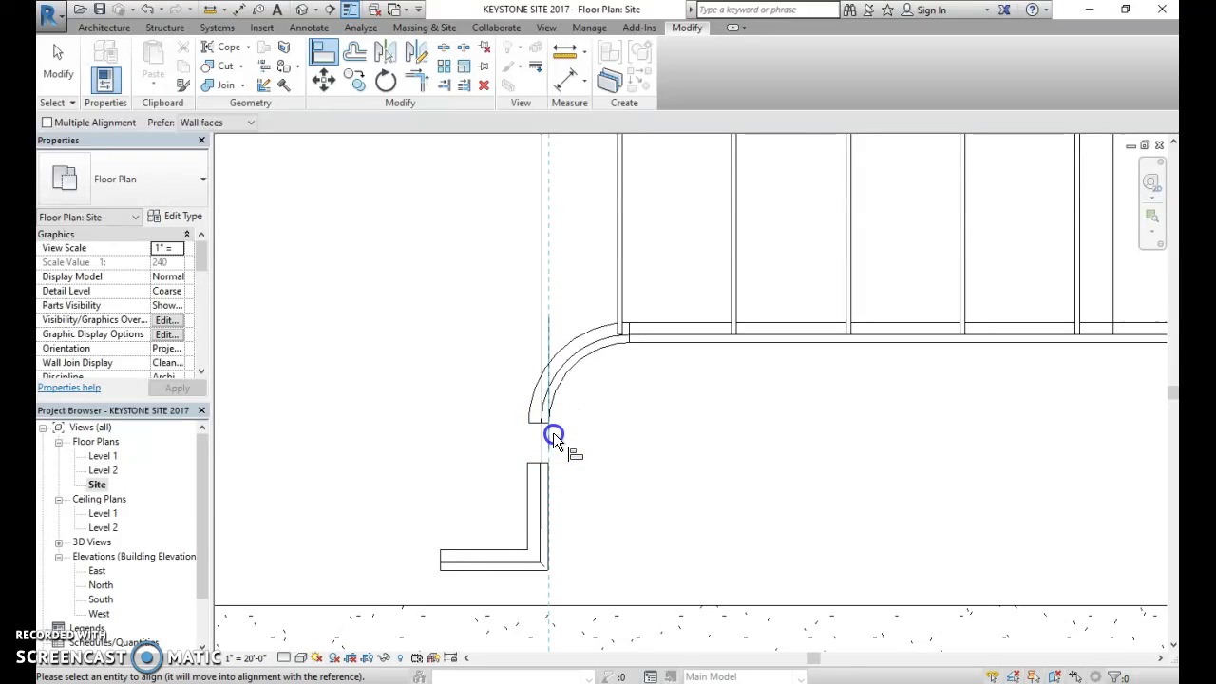
left_click(548, 502)
left_click(573, 466)
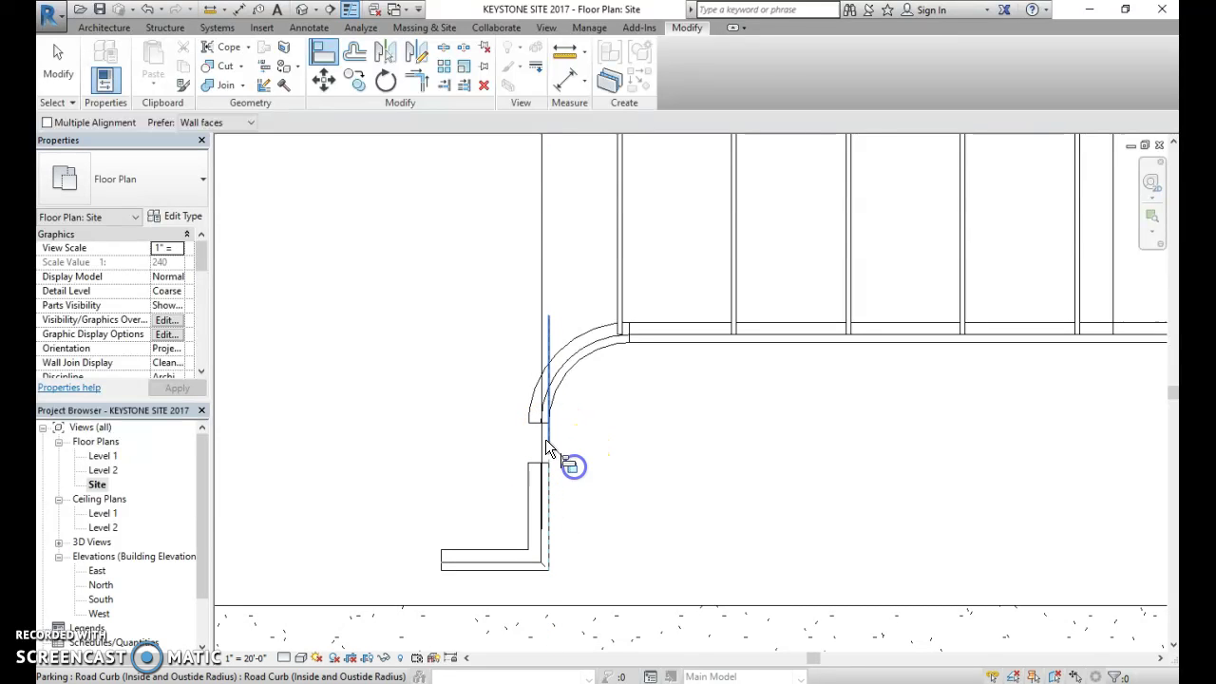
left_click(535, 460)
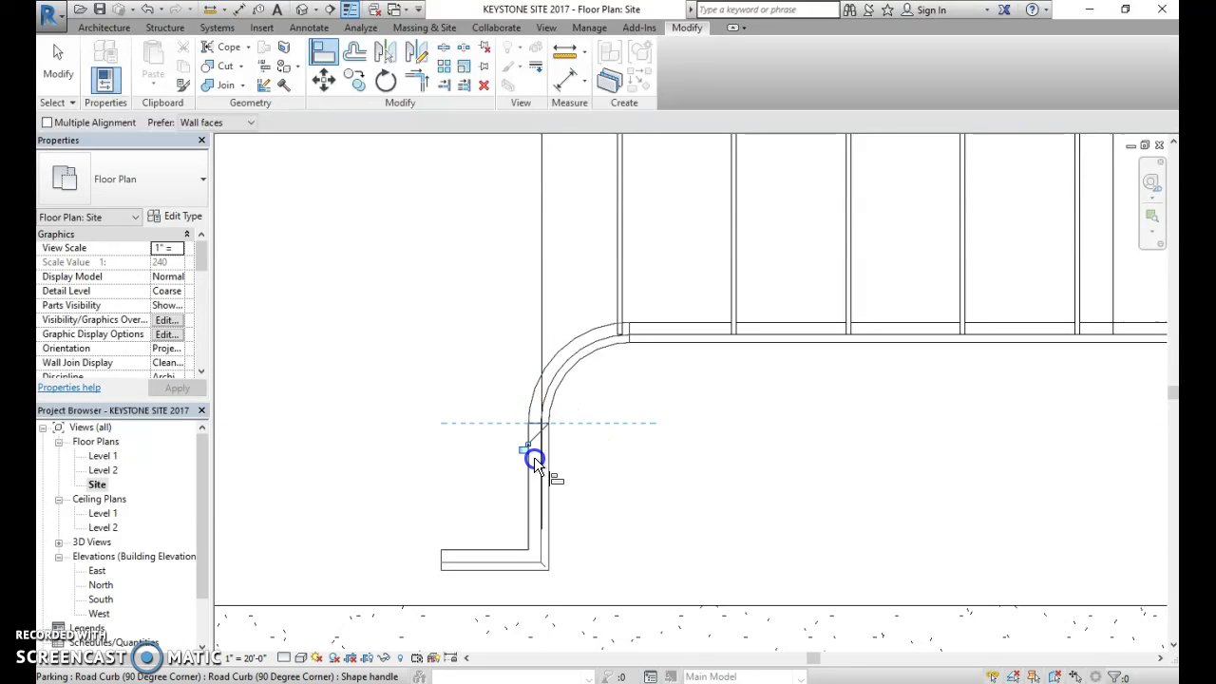
left_click(528, 449)
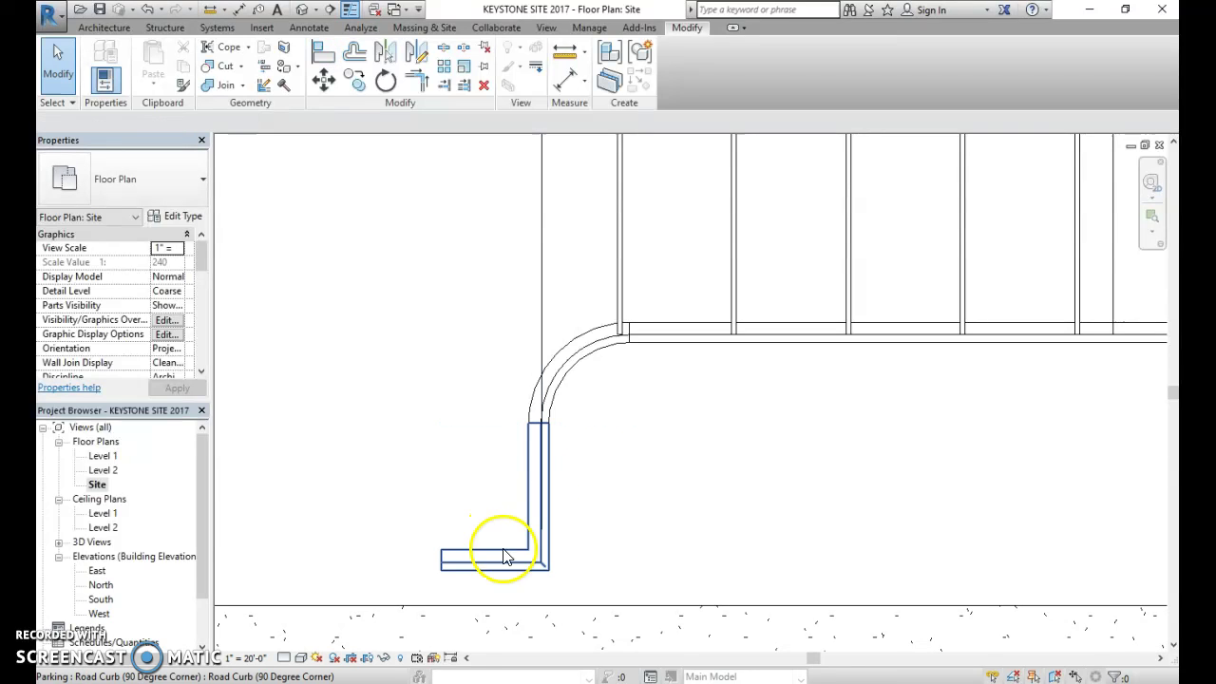
- Try to align the corner curb's lower edge with the sidewalk's near edge, and undo the alignment
left_click(326, 53)
left_click(516, 606)
left_click(512, 571)
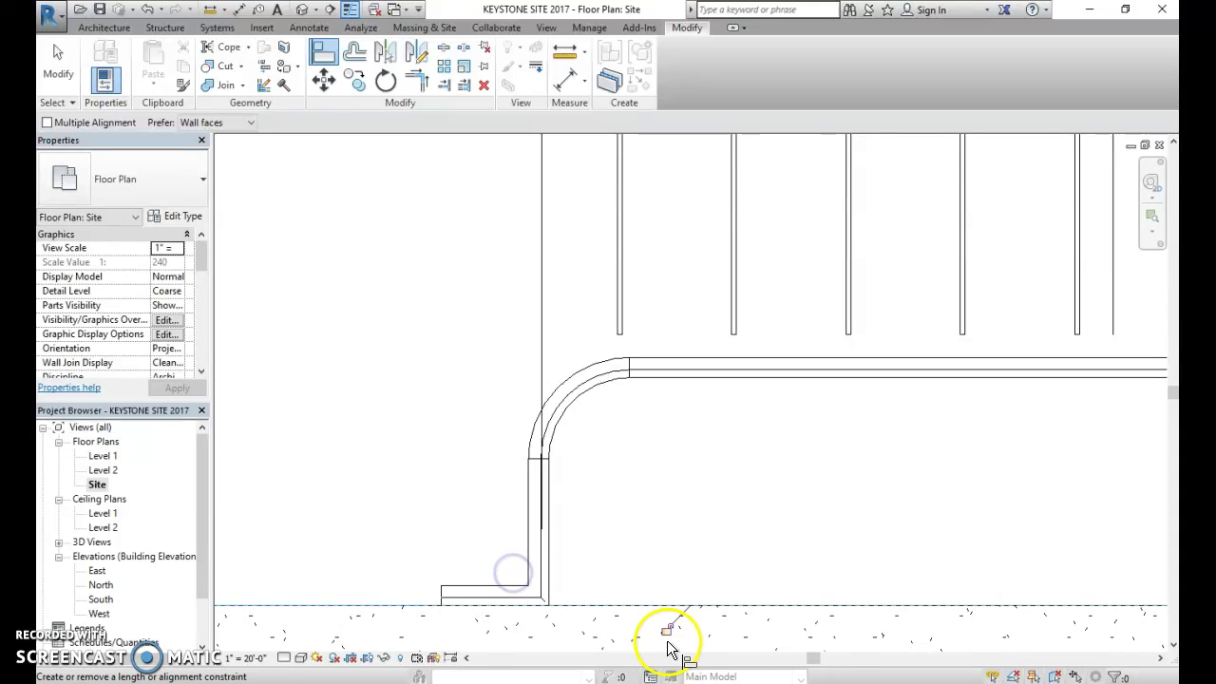
key("ctrl+z")
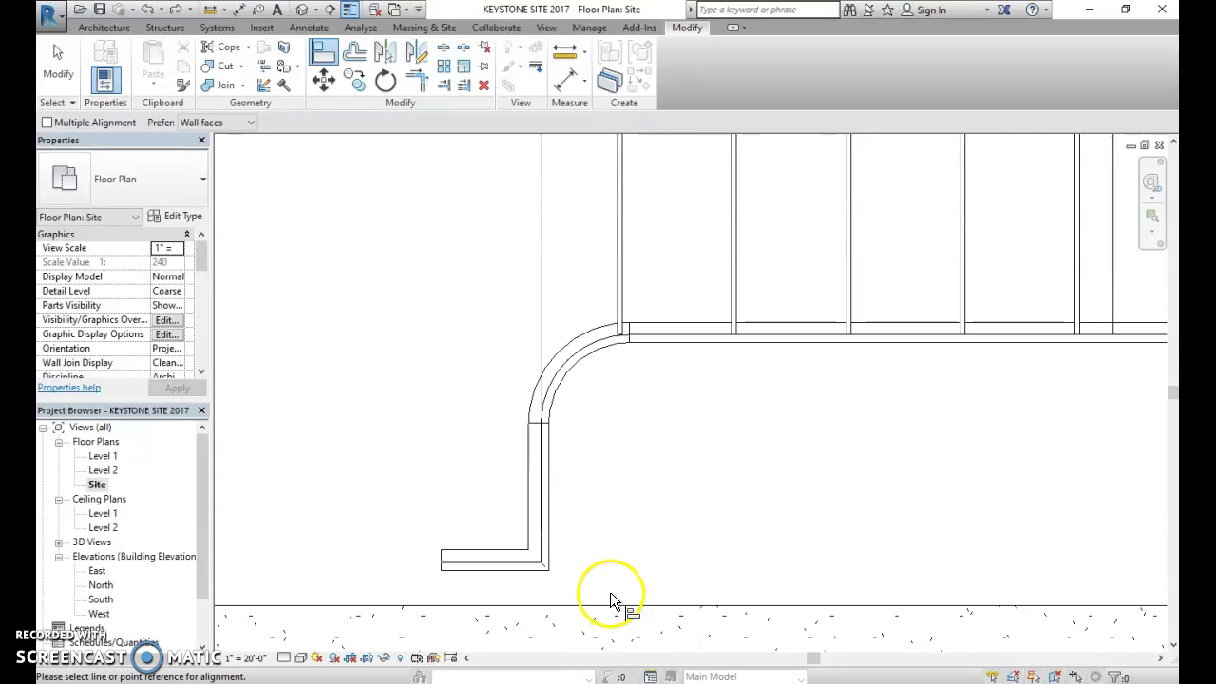
key("Escape")
- Move the 90-degree corner curb down so its lower edge meets the sidewalk
left_click(513, 572)
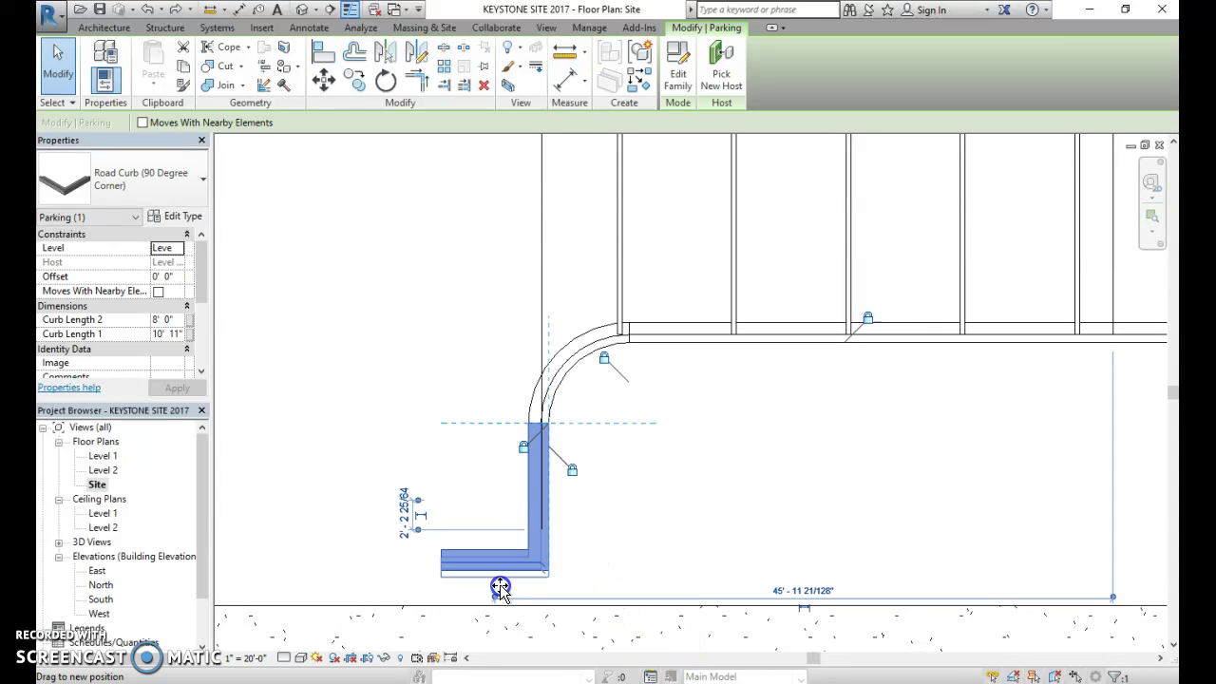
left_click(600, 561)
scroll(608, 561, "down", 2)
scroll(611, 563, "down", 5)
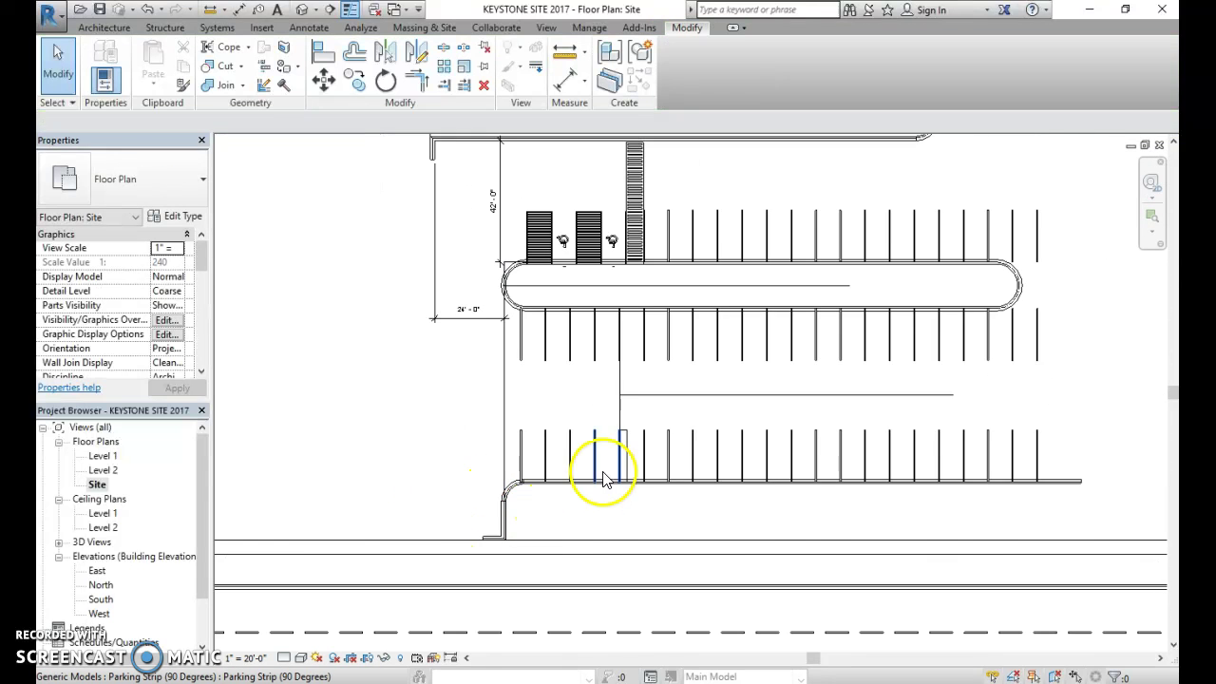
scroll(550, 515, "down", 1)
middle_click_drag(541, 473, 440, 454)
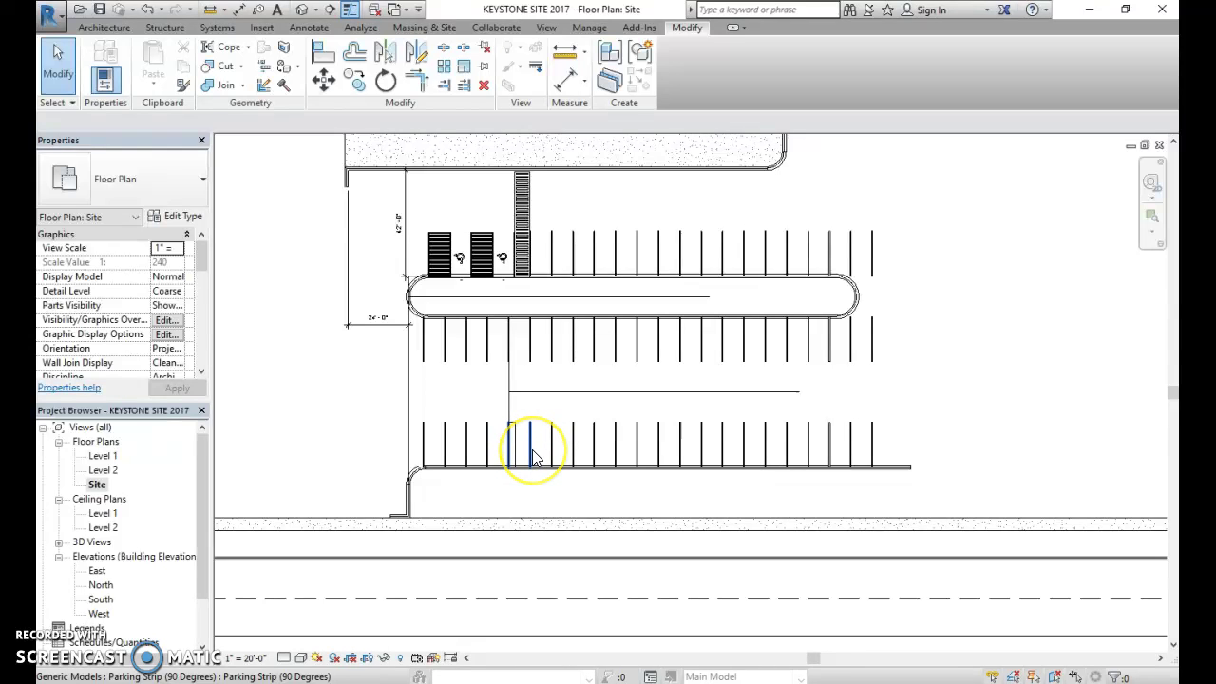
scroll(478, 320, "up", 2)
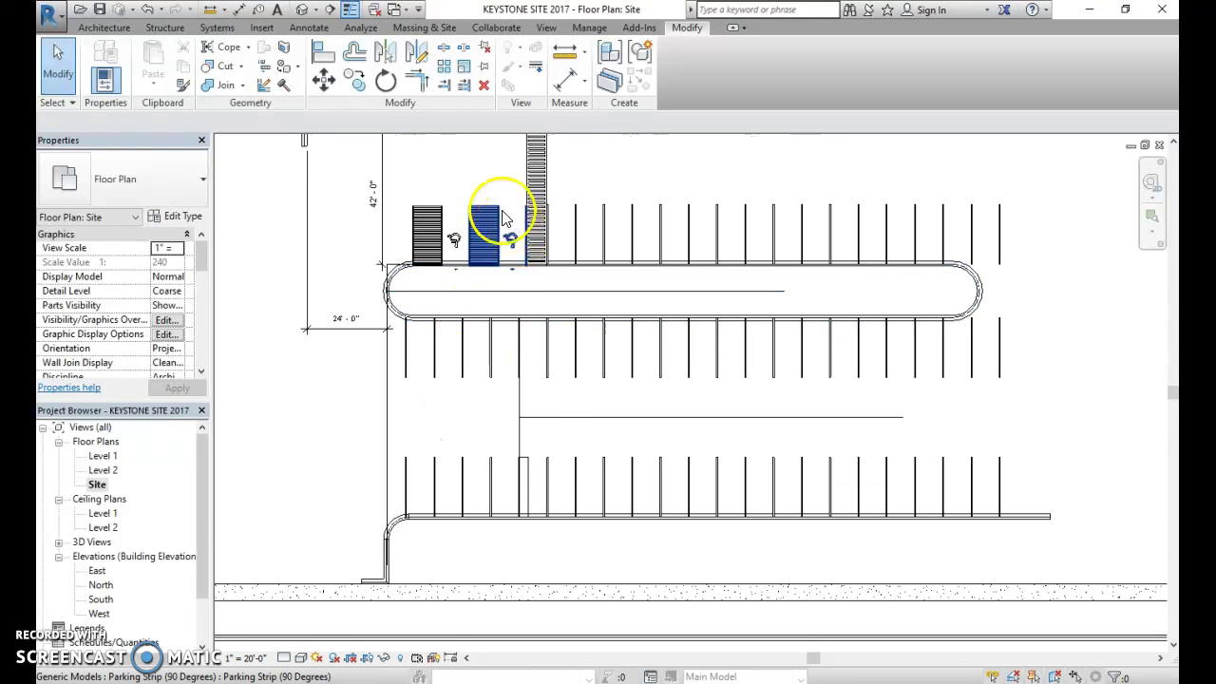
scroll(555, 409, "up", 1)
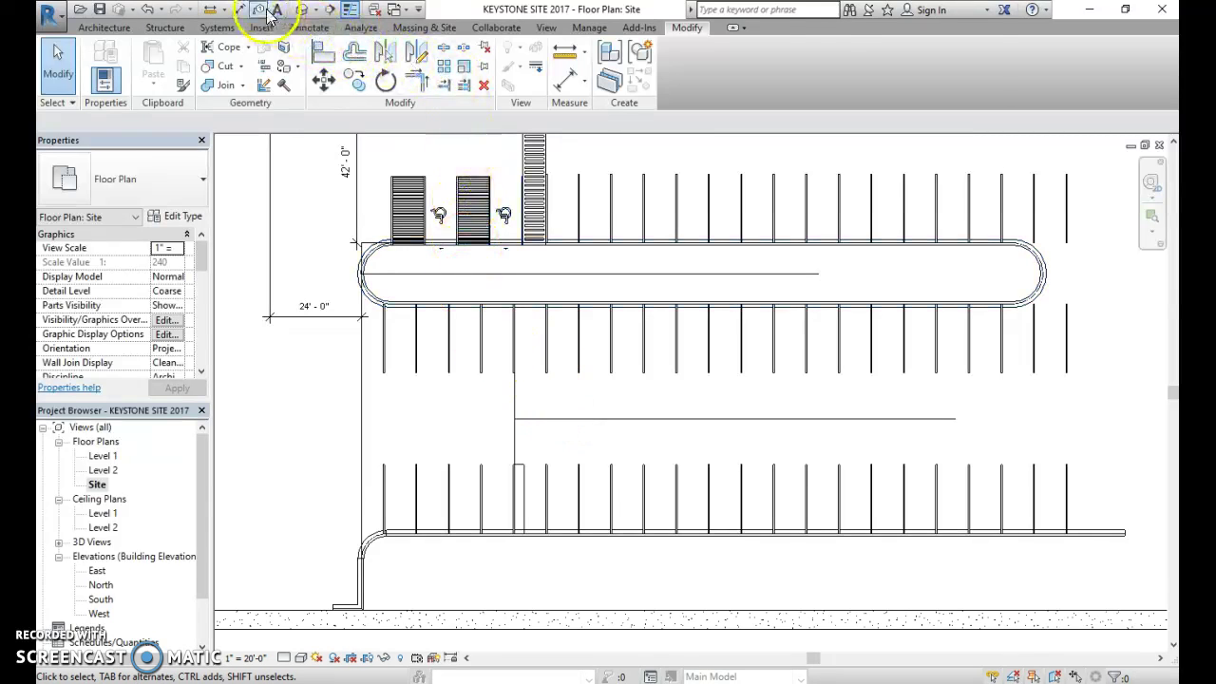
left_click(239, 12)
scroll(522, 319, "up", 5)
middle_click_drag(568, 473, 567, 285)
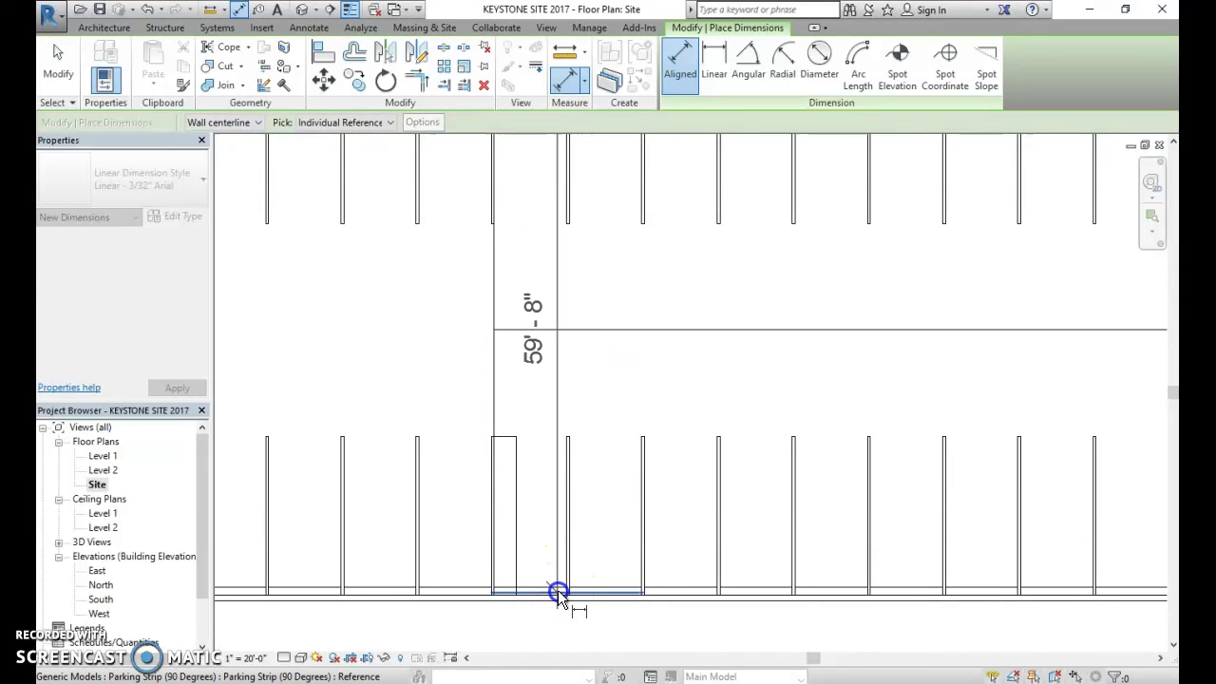
left_click(558, 591)
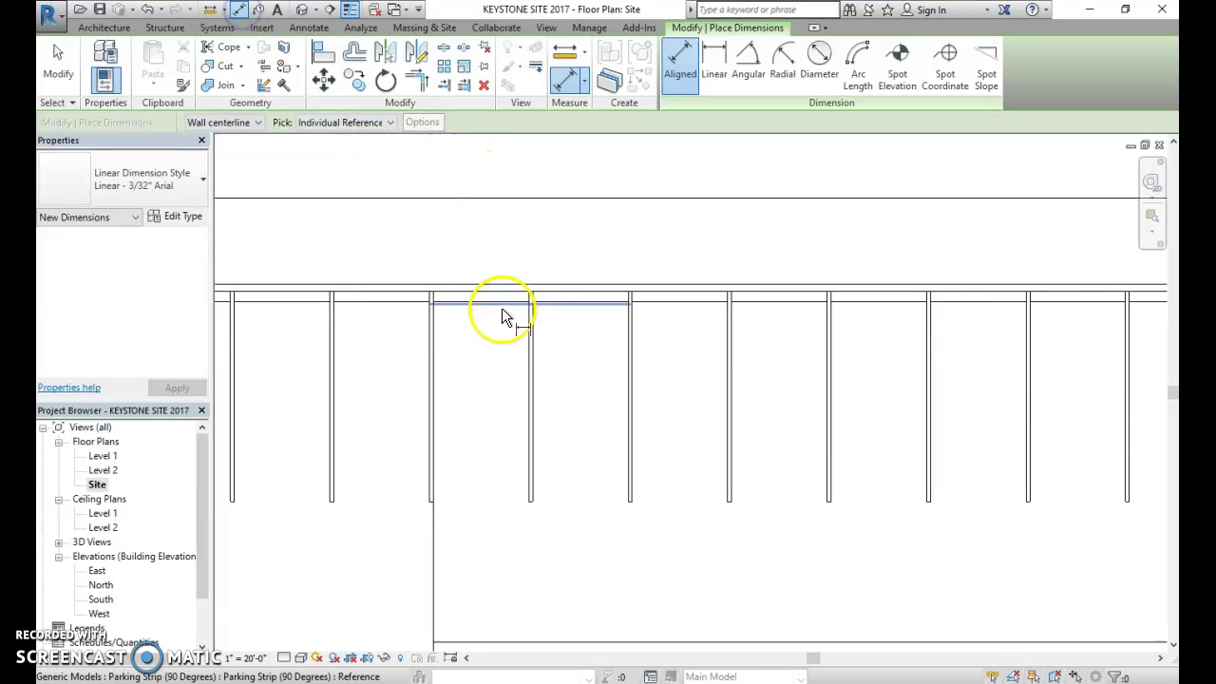
- Add an aligned dimension between the island's lower curb and the street-side straight curb, placed beside the first parking spaces
left_click(504, 293)
middle_click_drag(507, 543, 643, 247)
middle_click_drag(621, 522, 634, 122)
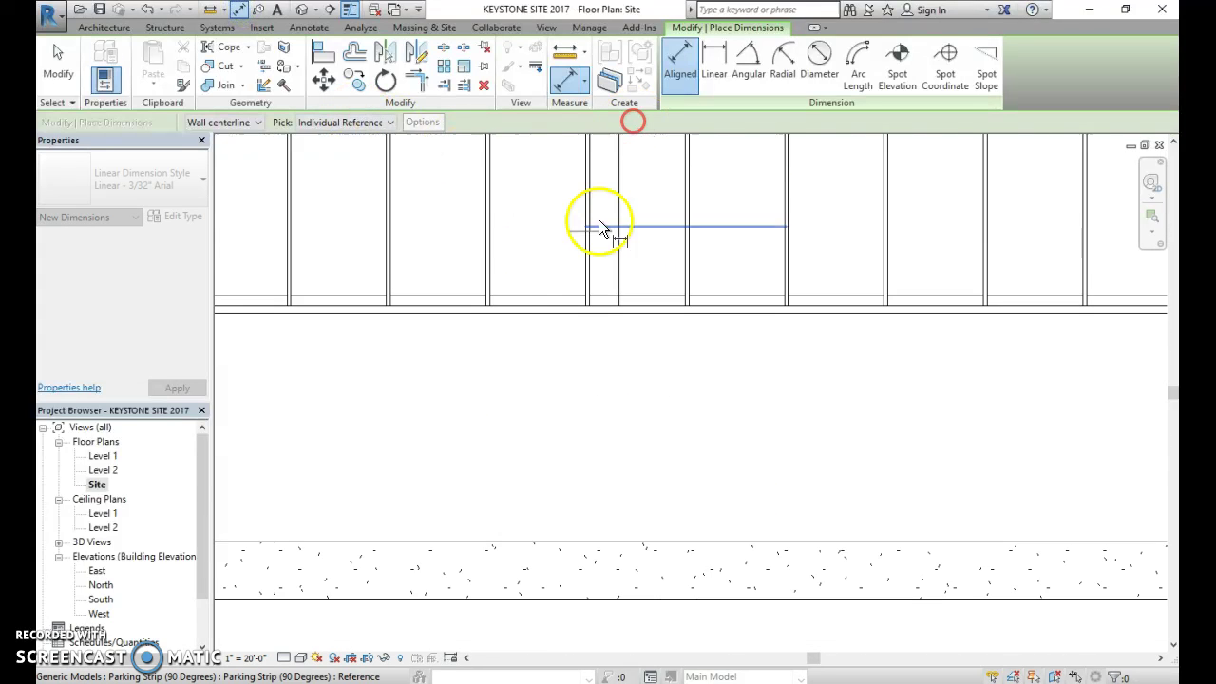
scroll(532, 309, "up", 3)
left_click(527, 299)
scroll(538, 244, "down", 3)
middle_click_drag(539, 245, 636, 410)
left_click(329, 386)
scroll(522, 451, "down", 2)
middle_click_drag(542, 439, 523, 451)
key("Escape")
- Duplicate the walkway component type as walkway 260' and set its Walkway Length to 60'
left_click(123, 28)
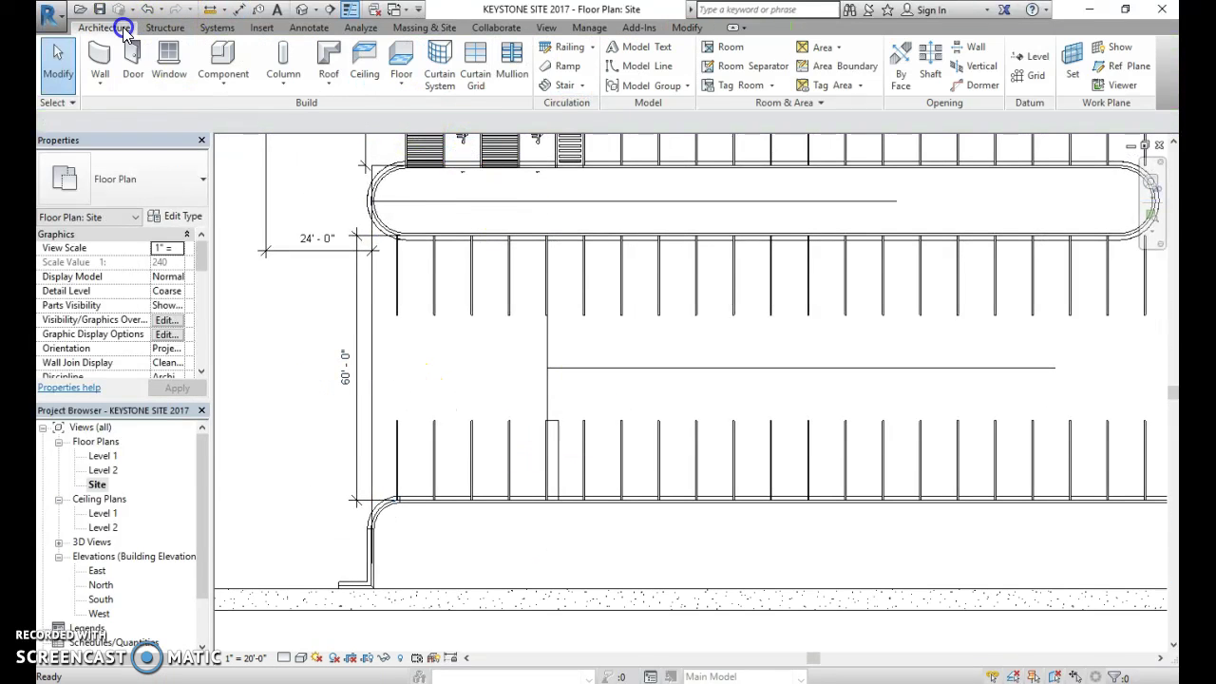
left_click(217, 63)
left_click(185, 169)
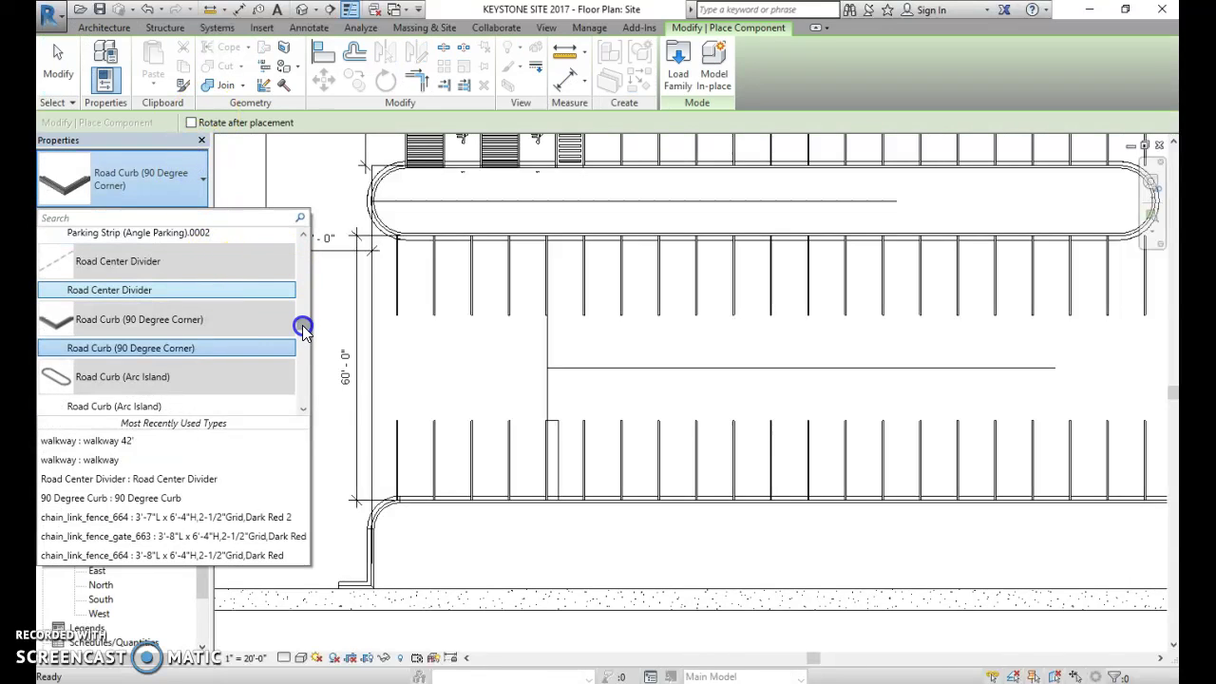
left_click_drag(301, 325, 299, 402)
left_click(161, 384)
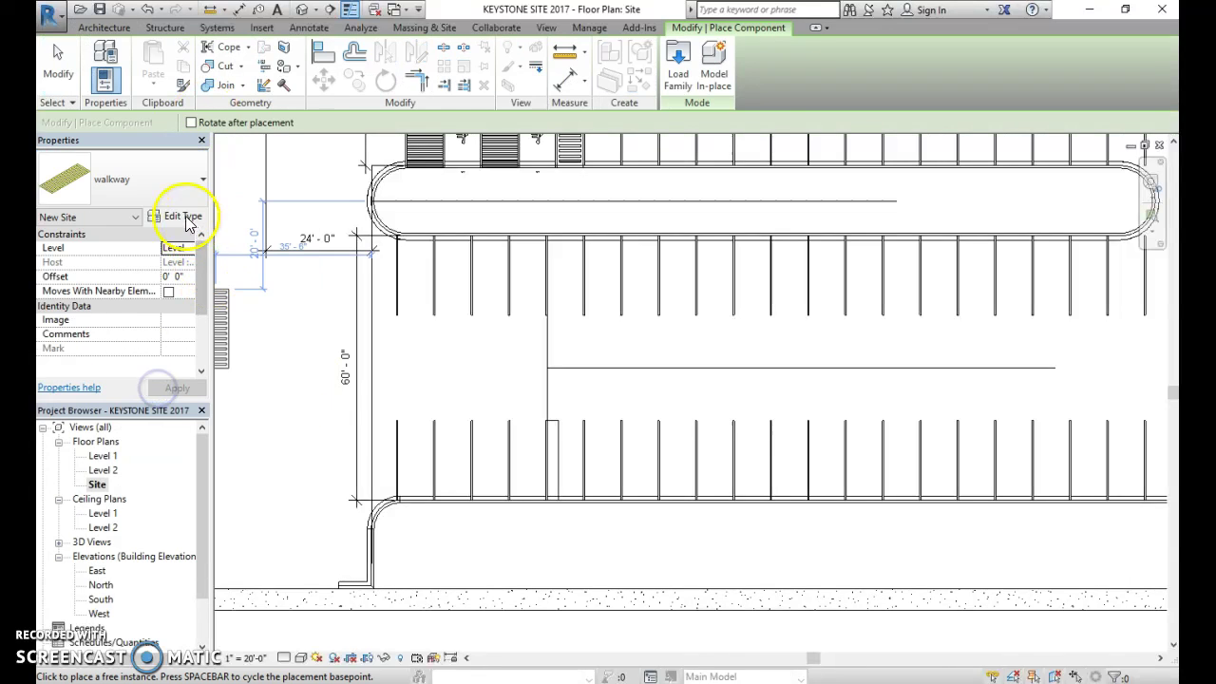
left_click(186, 217)
left_click(736, 165)
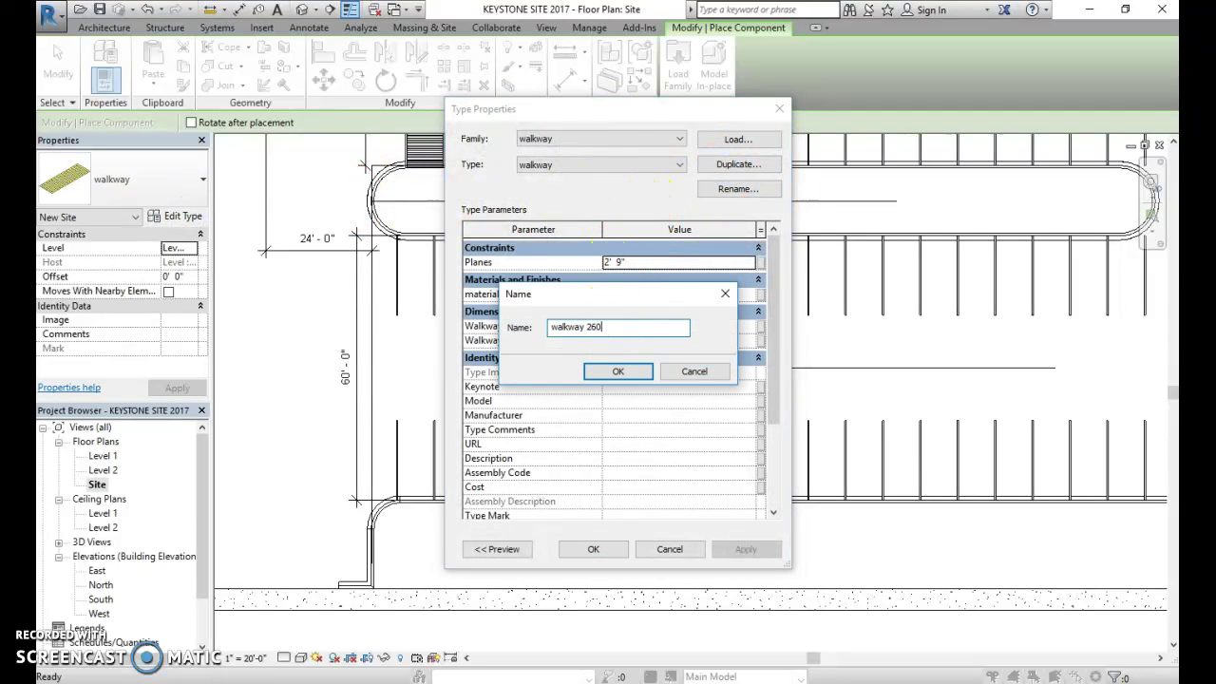
key("Return")
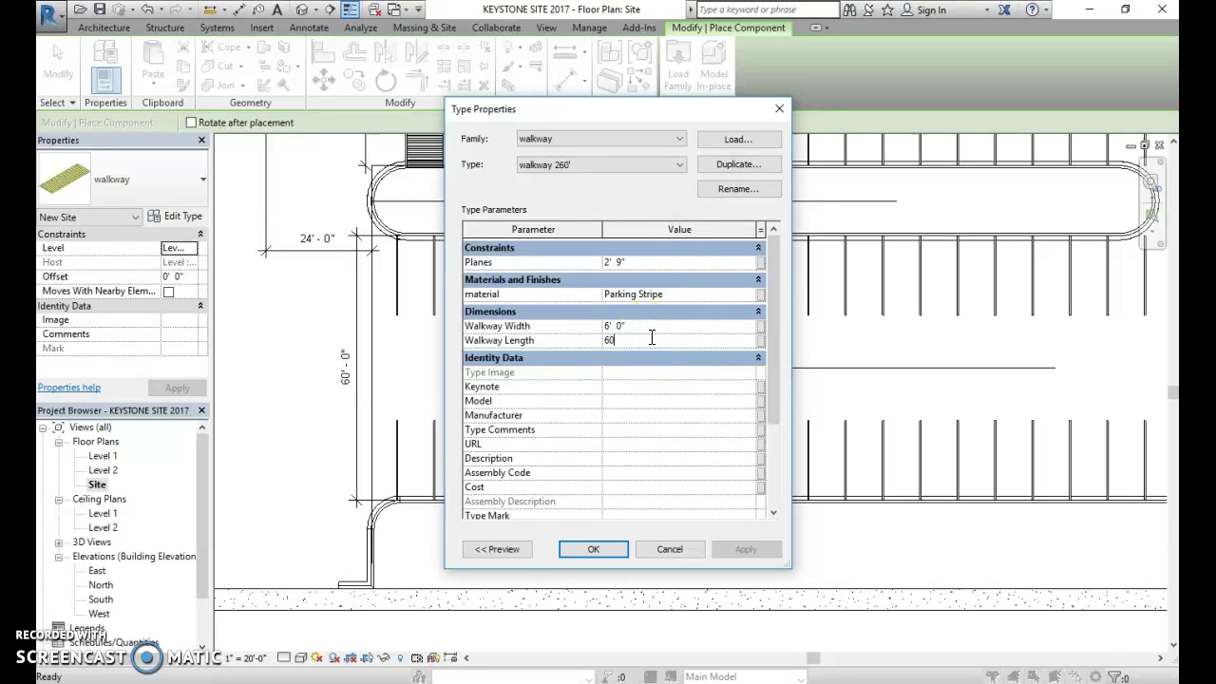
left_click(597, 550)
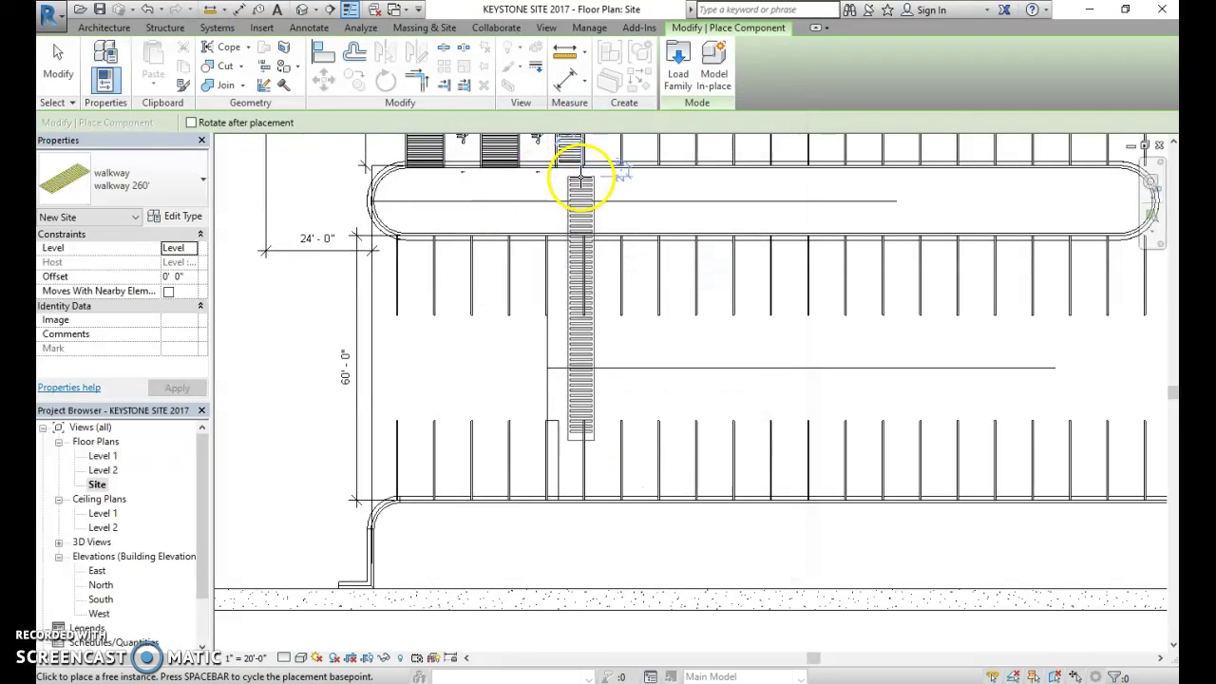
- Place the walkway 260' component below the island, starting at its lower curb and in line with the 42' walkway above
scroll(570, 237, "up", 4)
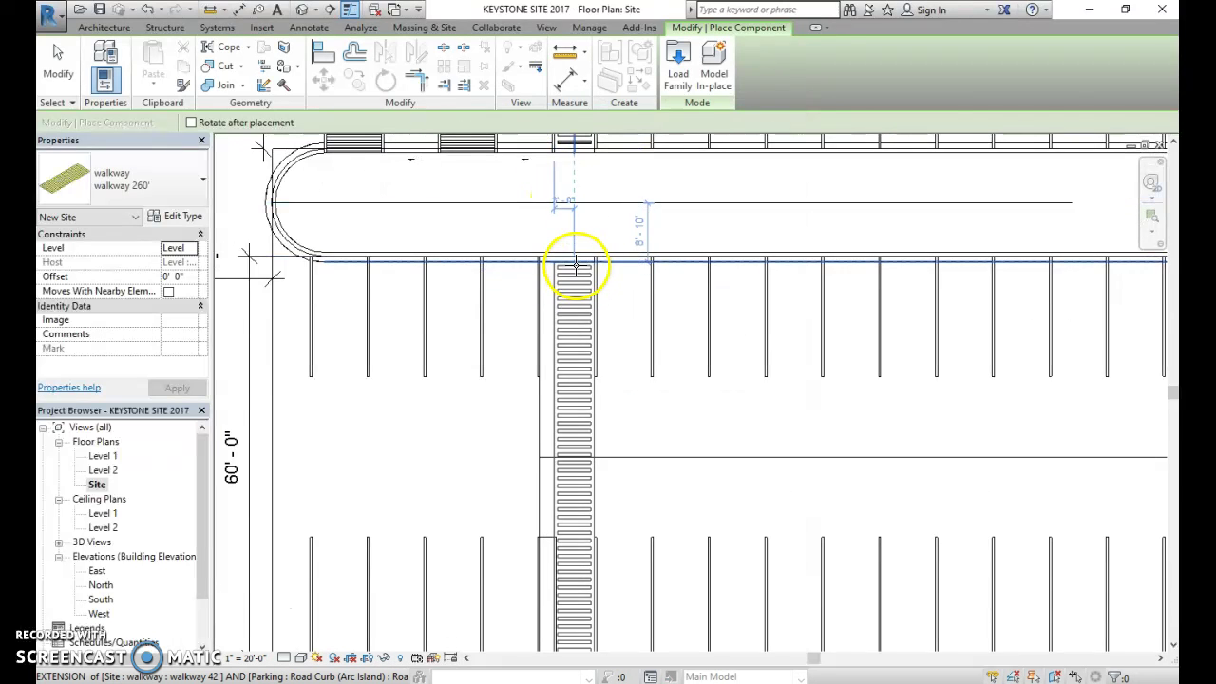
scroll(576, 260, "up", 2)
left_click(576, 261)
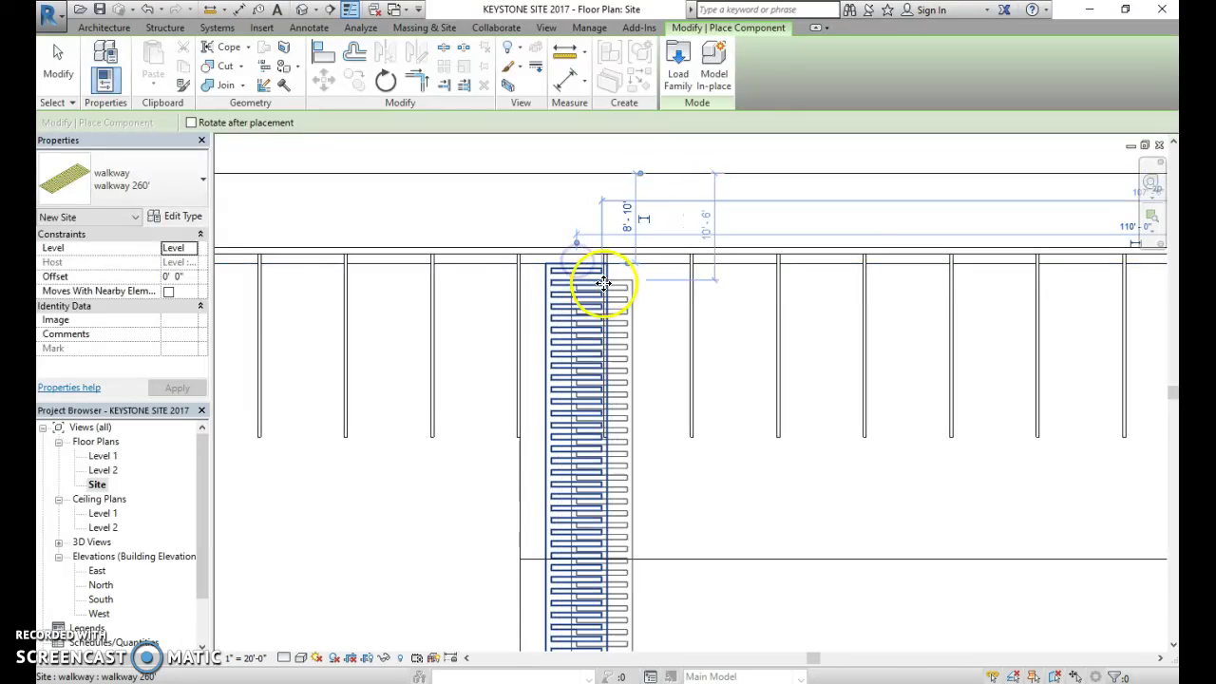
key("Escape")
key("Escape")
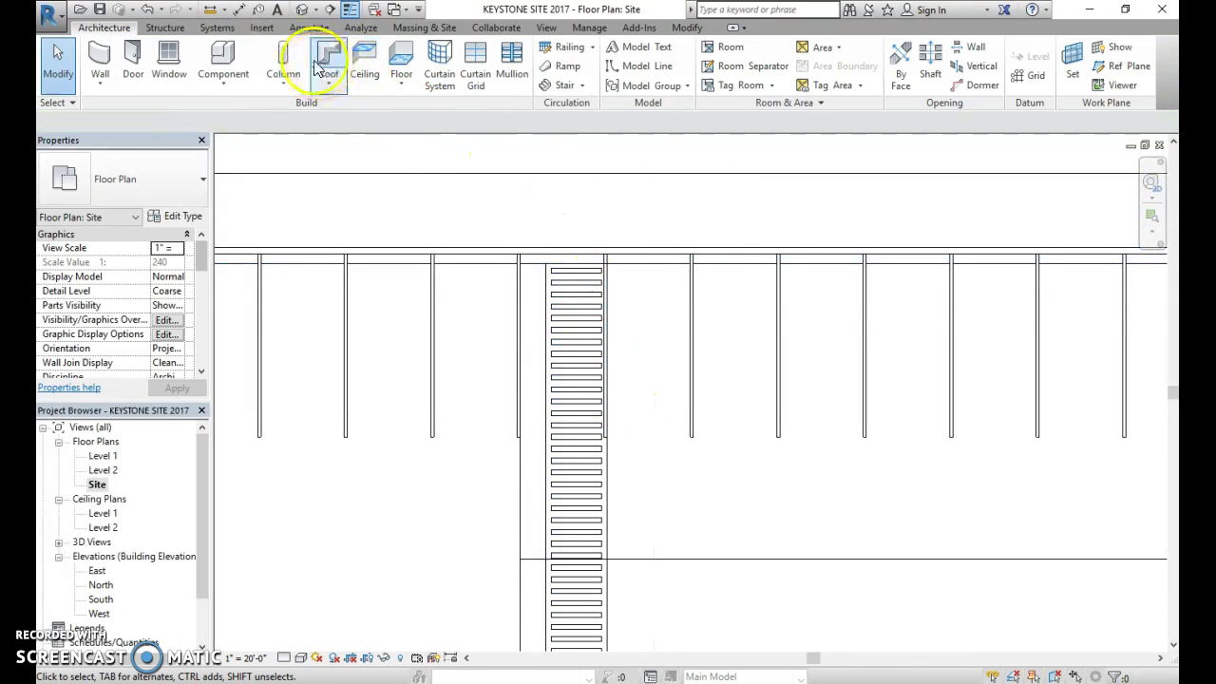
- Align the new walkway's upper end with the island curb line where the parking strips end
left_click(556, 395)
left_click(692, 508)
left_click(604, 527)
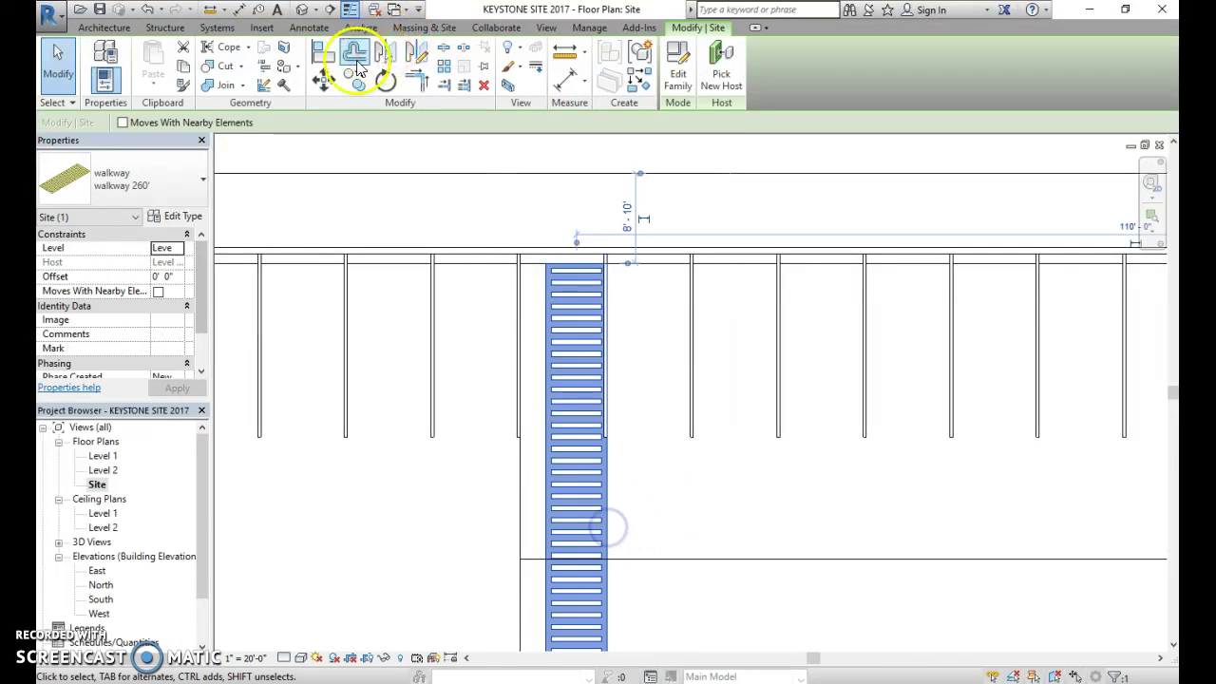
left_click(358, 69)
scroll(570, 266, "up", 3)
left_click(587, 282)
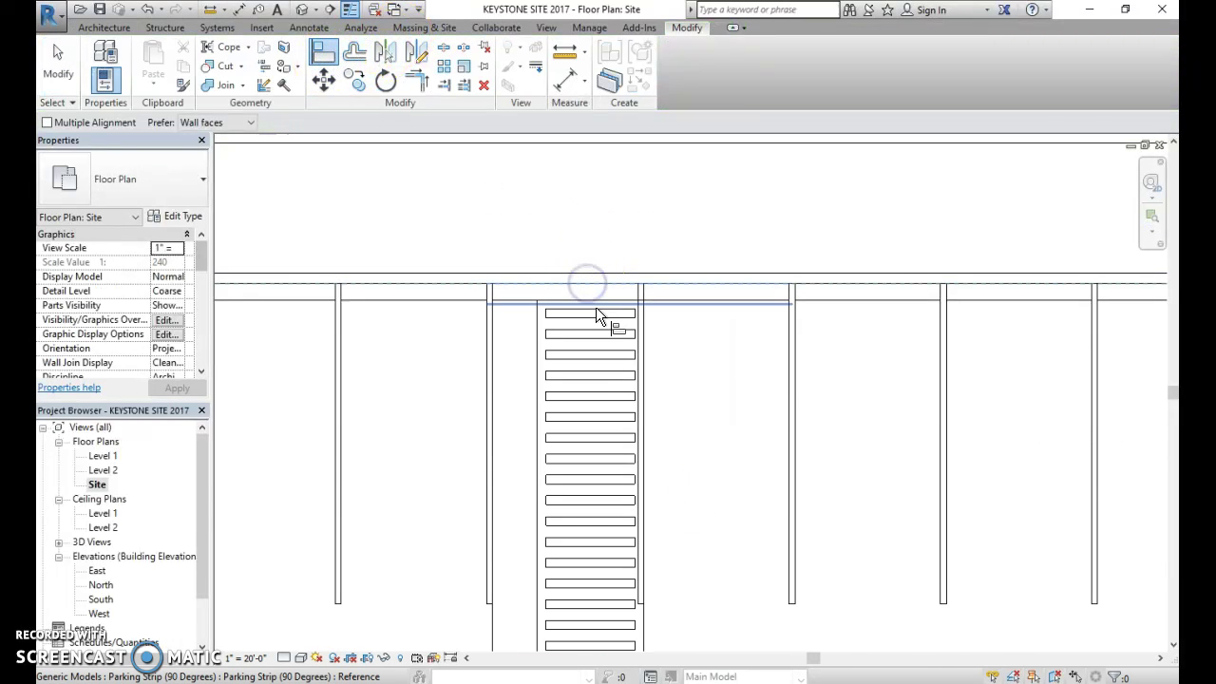
left_click(598, 304)
scroll(646, 327, "down", 2)
scroll(666, 346, "down", 4)
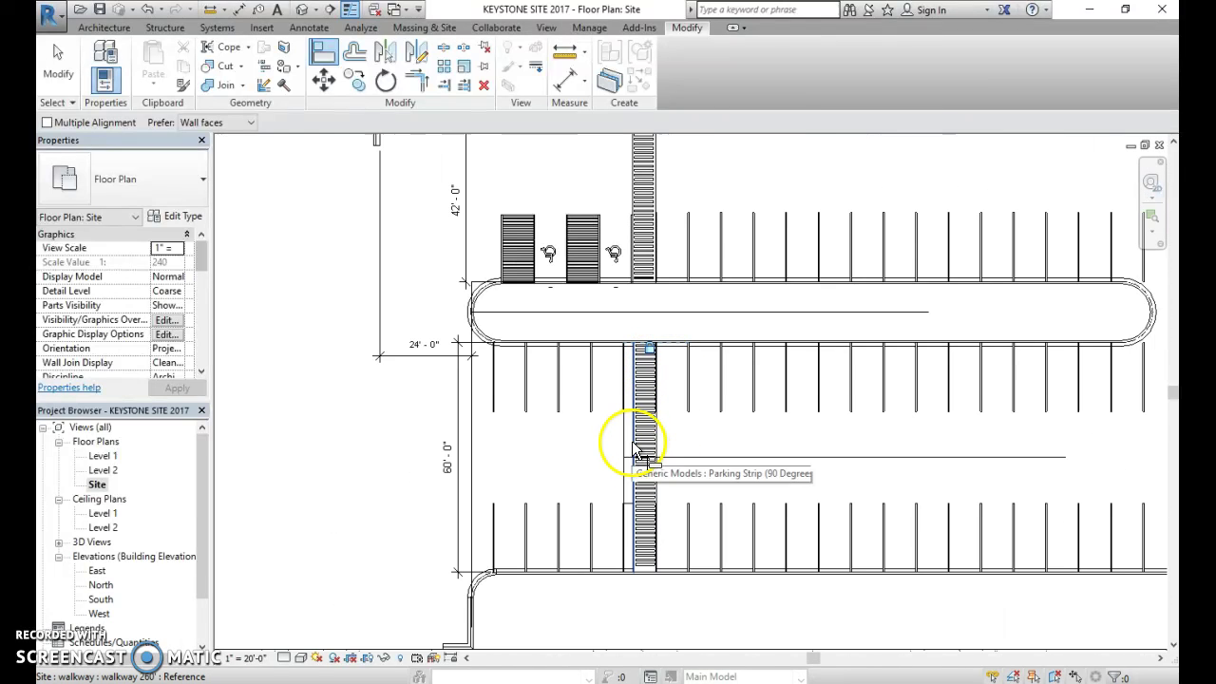
key("Escape")
key("Escape")
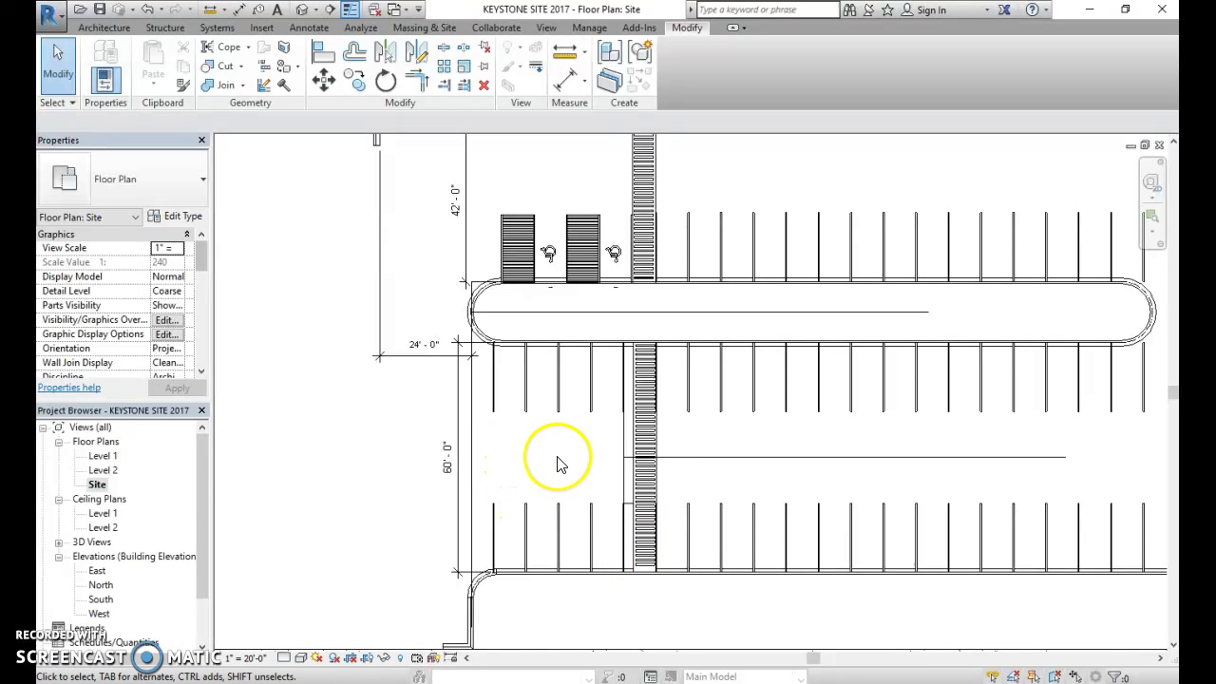
left_click(624, 406)
left_click(621, 412)
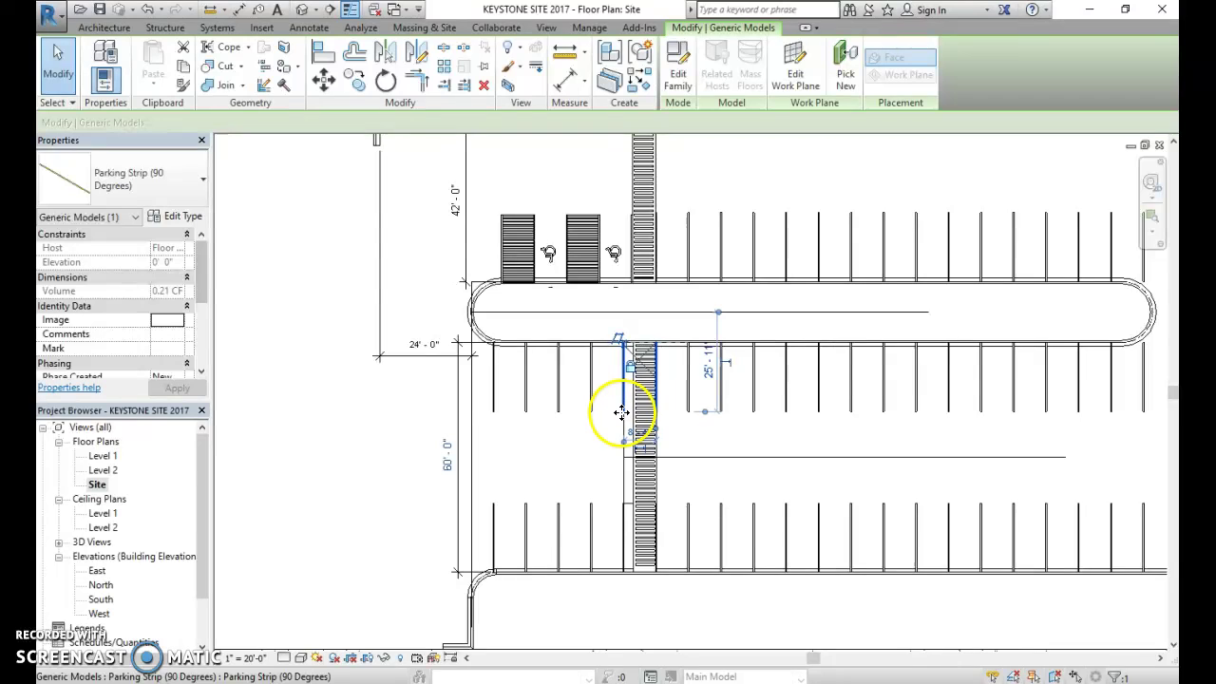
left_click(598, 540)
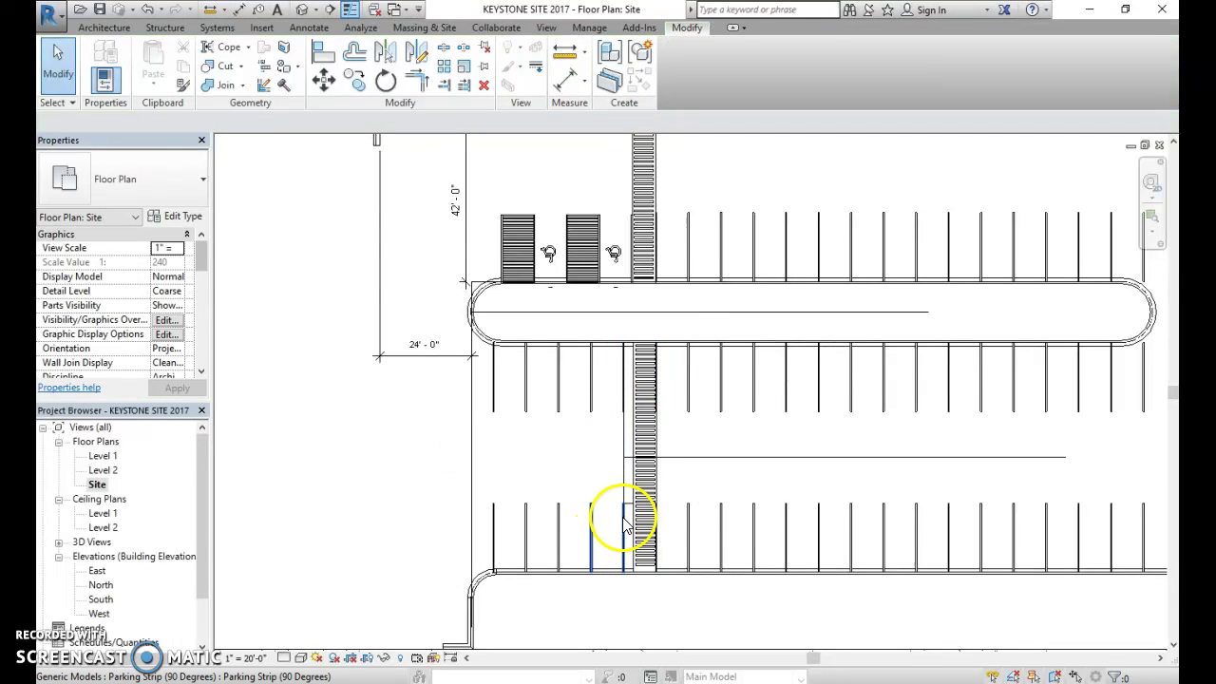
left_click(624, 526)
left_click(560, 520, "ctrl")
left_click(527, 523, "ctrl")
left_click(500, 528, "ctrl")
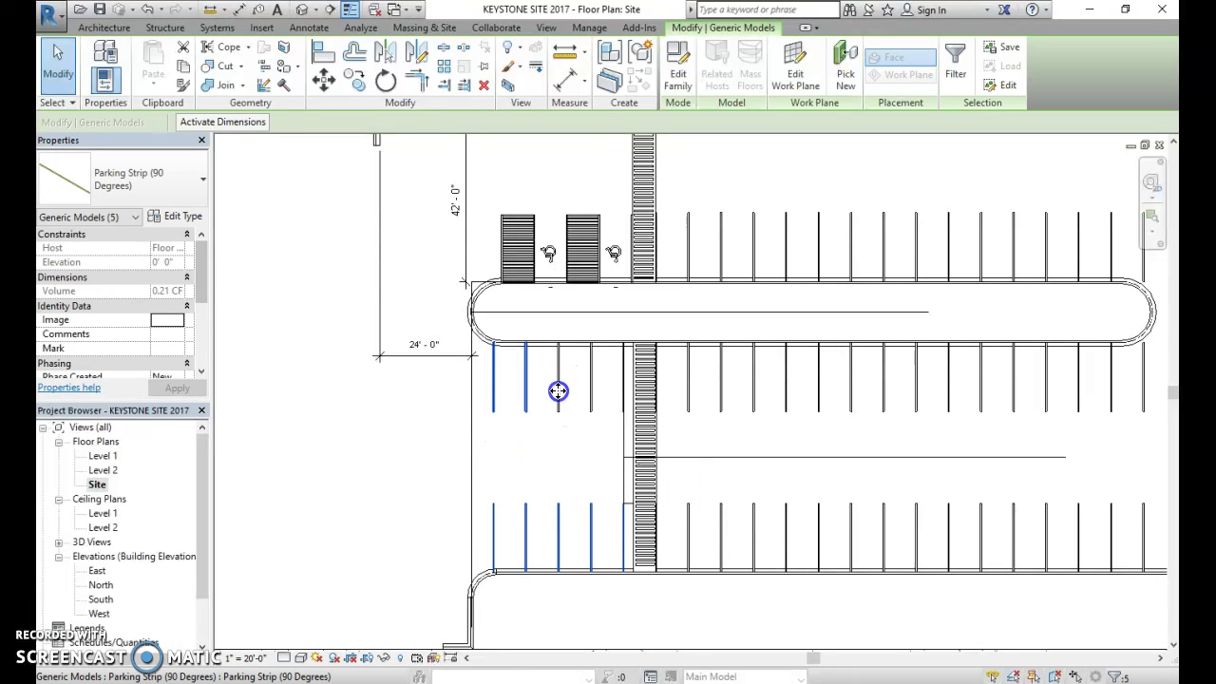
left_click(610, 386, "ctrl")
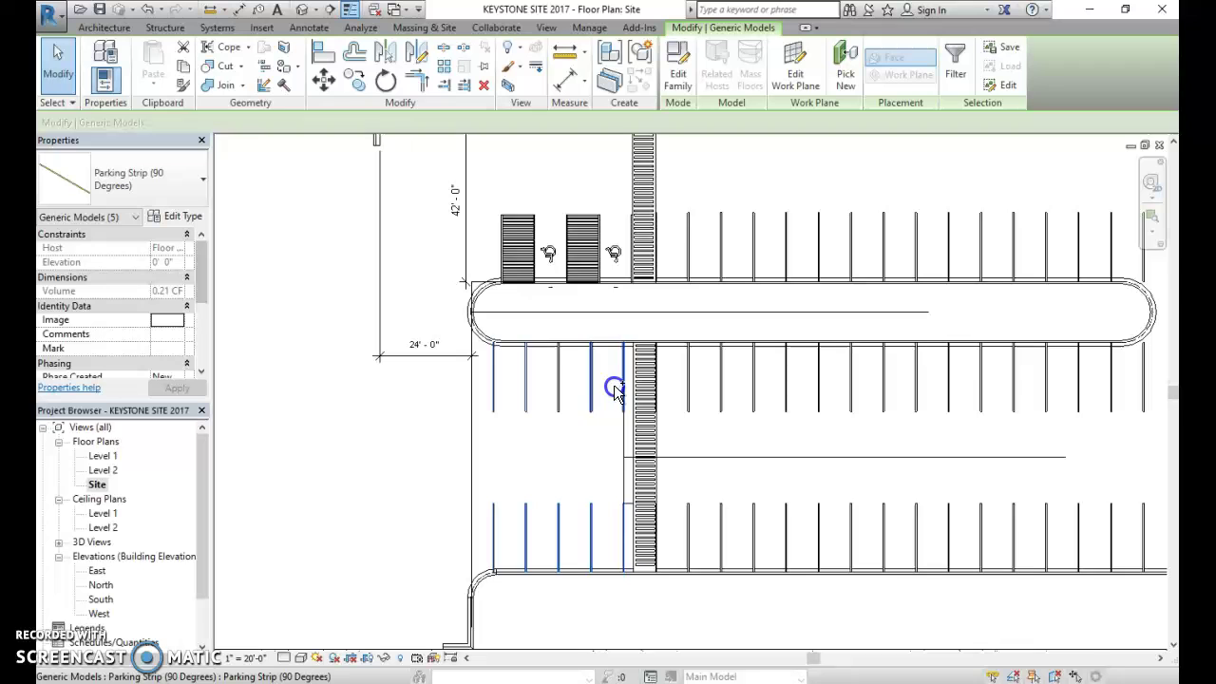
left_click(565, 392, "ctrl")
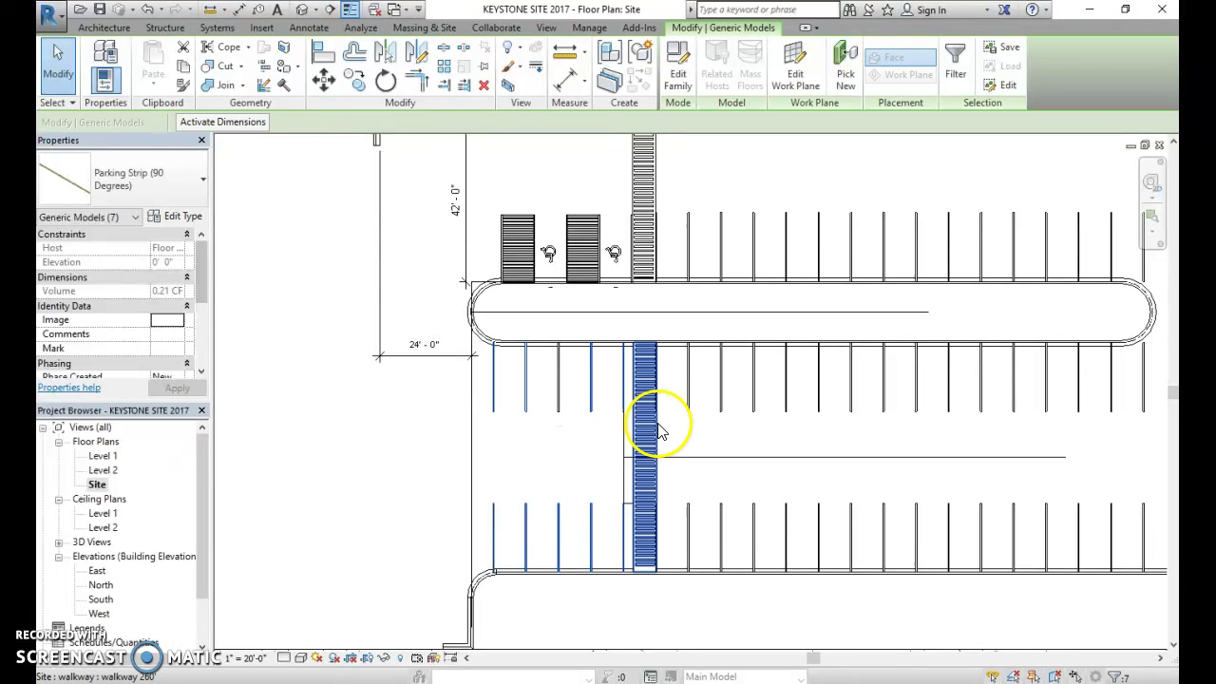
scroll(620, 405, "up", 2)
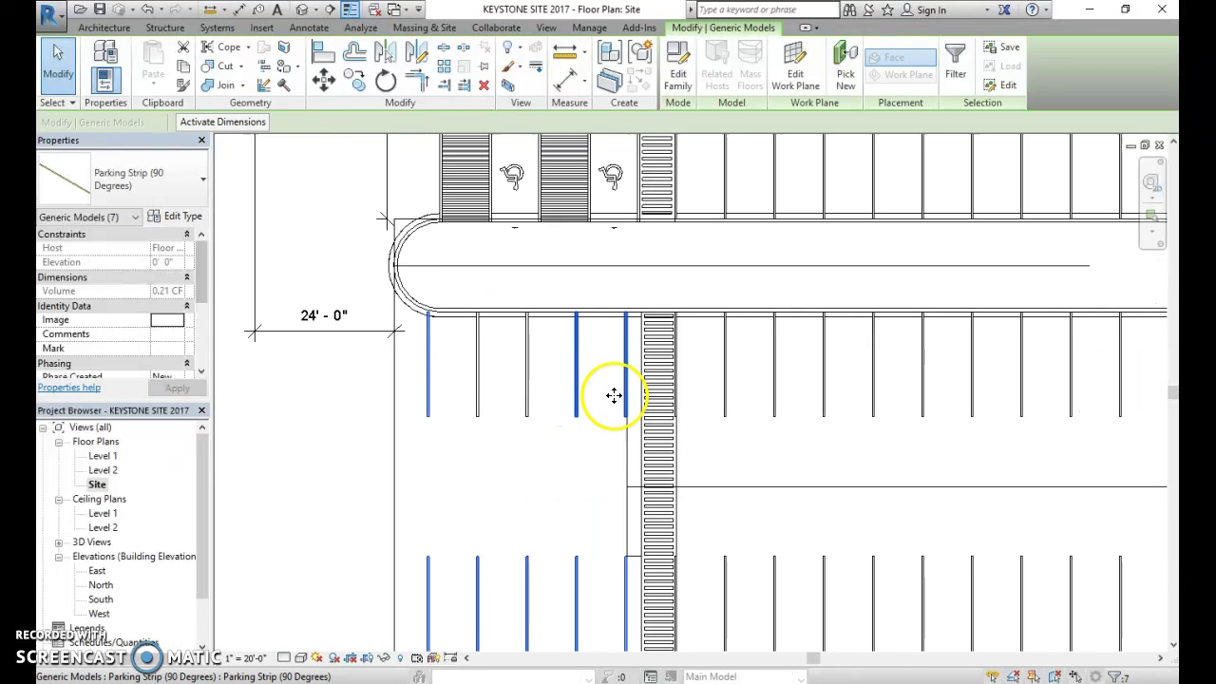
left_click(536, 371, "ctrl")
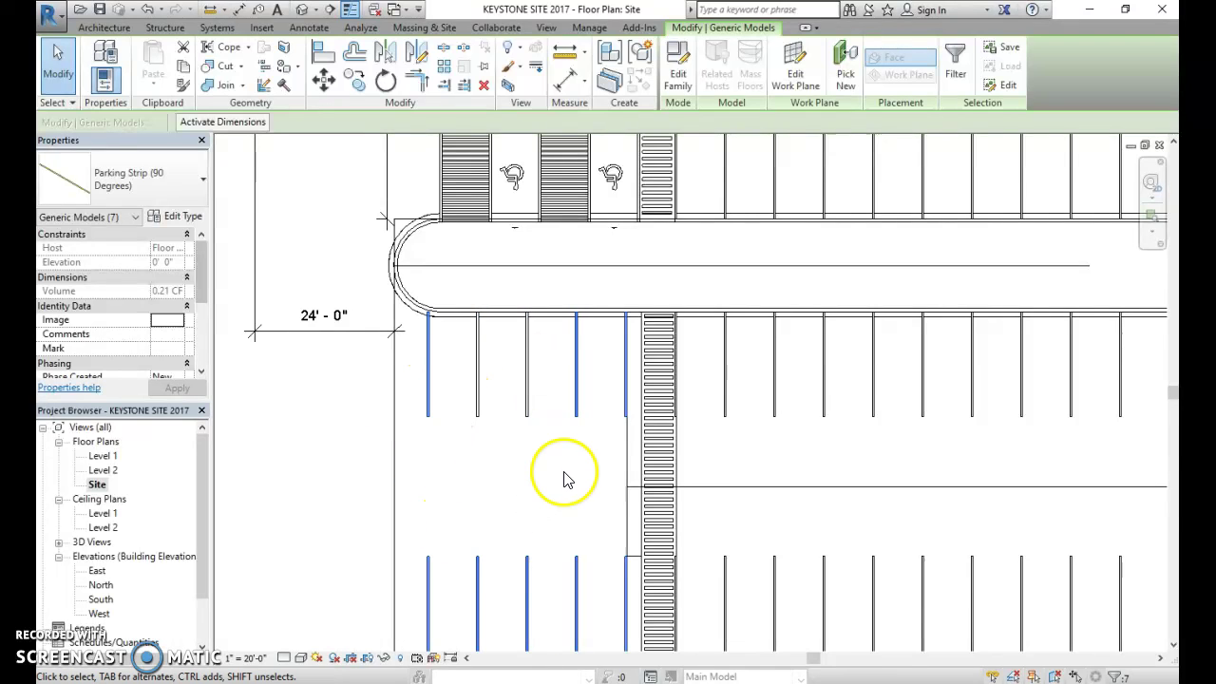
left_click_drag(470, 390, 423, 367, "ctrl")
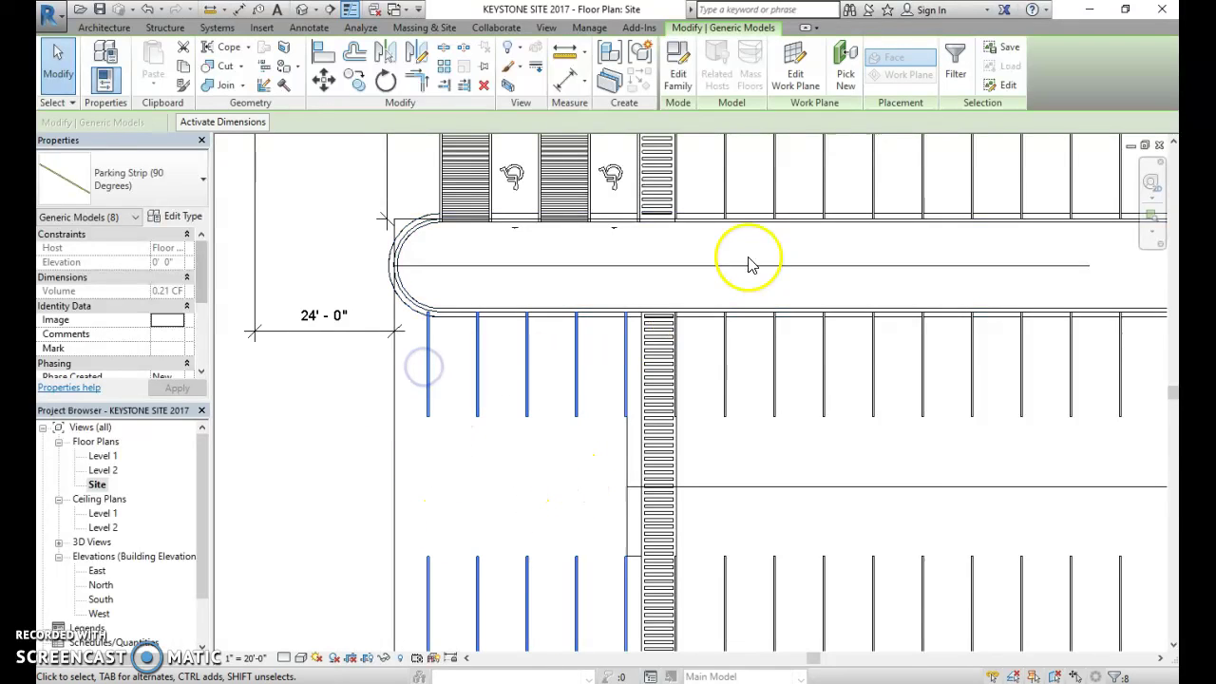
scroll(690, 244, "up", 1)
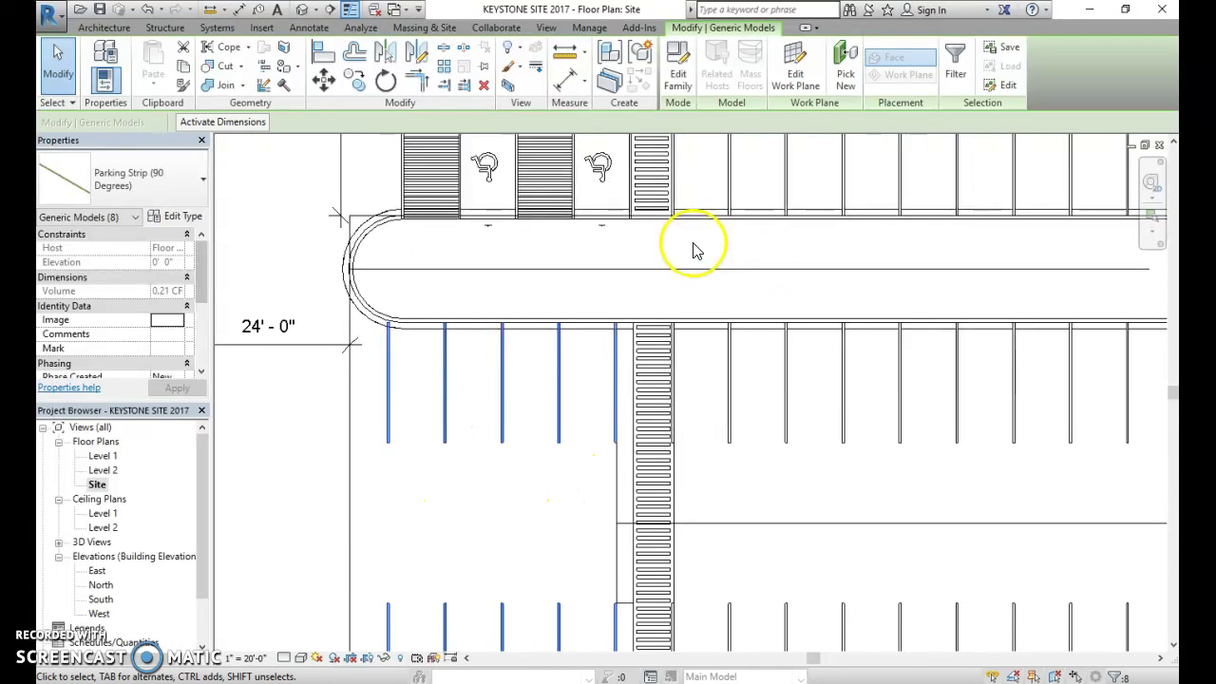
- Align the nearest parking strip left of the walkway, in the row directly below the island, with the walkway's left edge
left_click(323, 54)
scroll(643, 389, "up", 2)
left_click(646, 389)
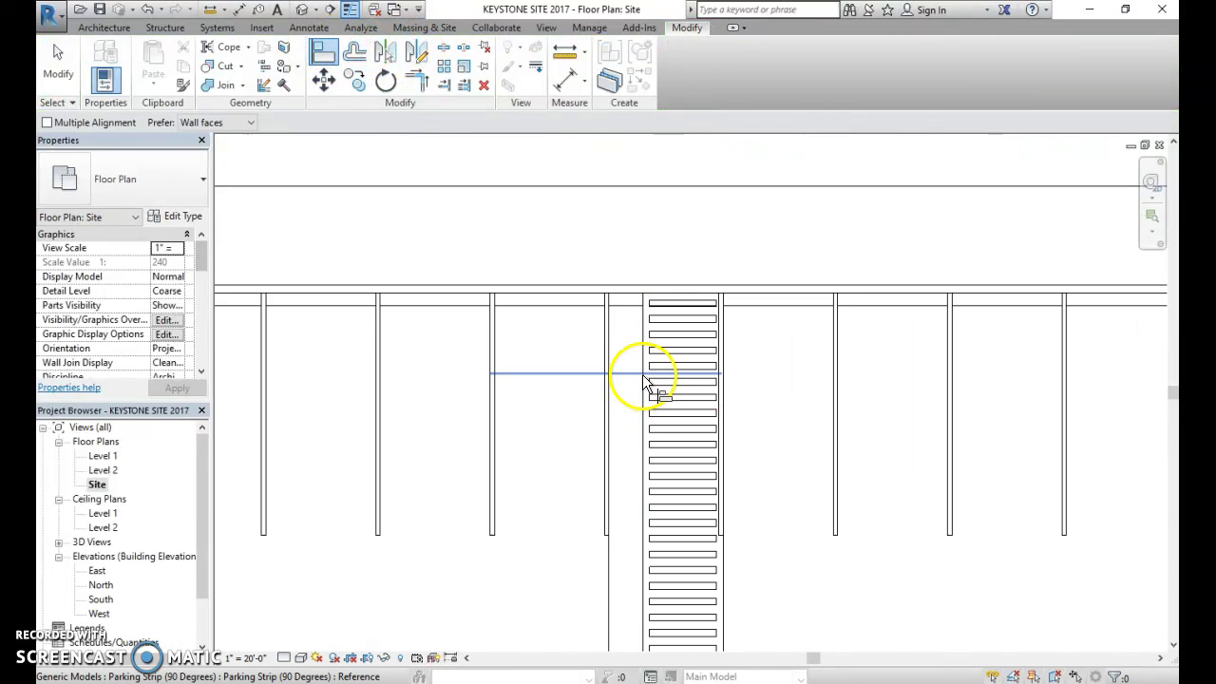
left_click(651, 400)
left_click(643, 427)
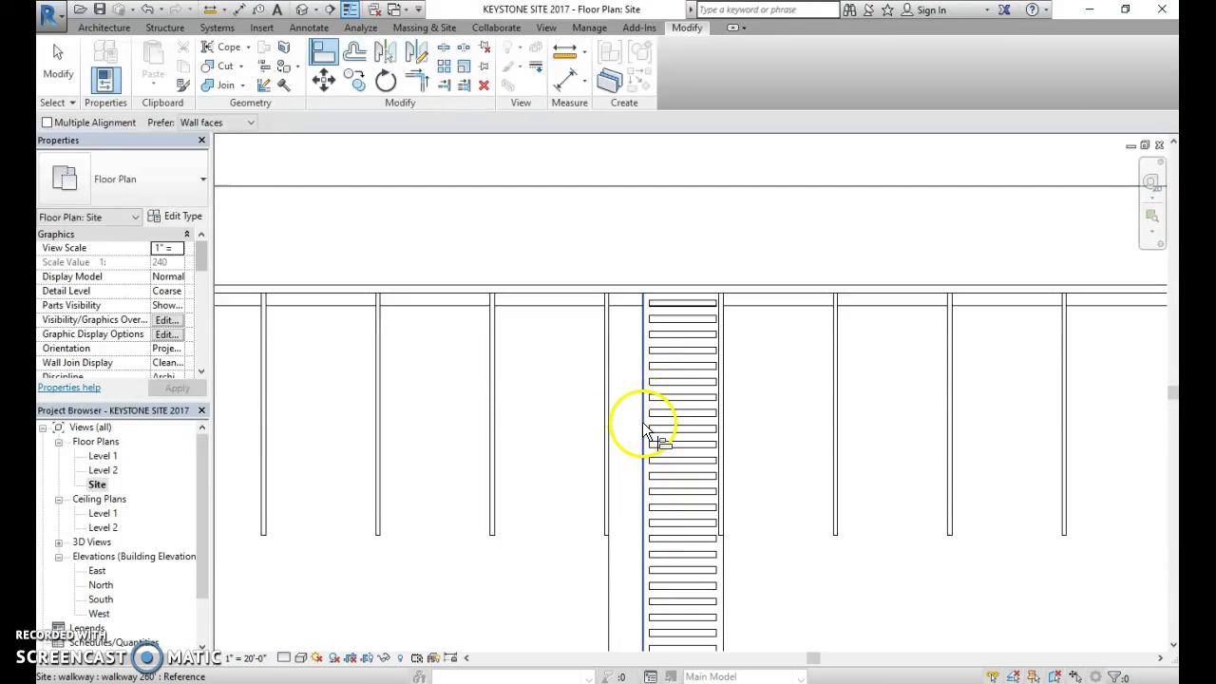
left_click(612, 419)
scroll(623, 430, "up", 2)
scroll(608, 423, "down", 4)
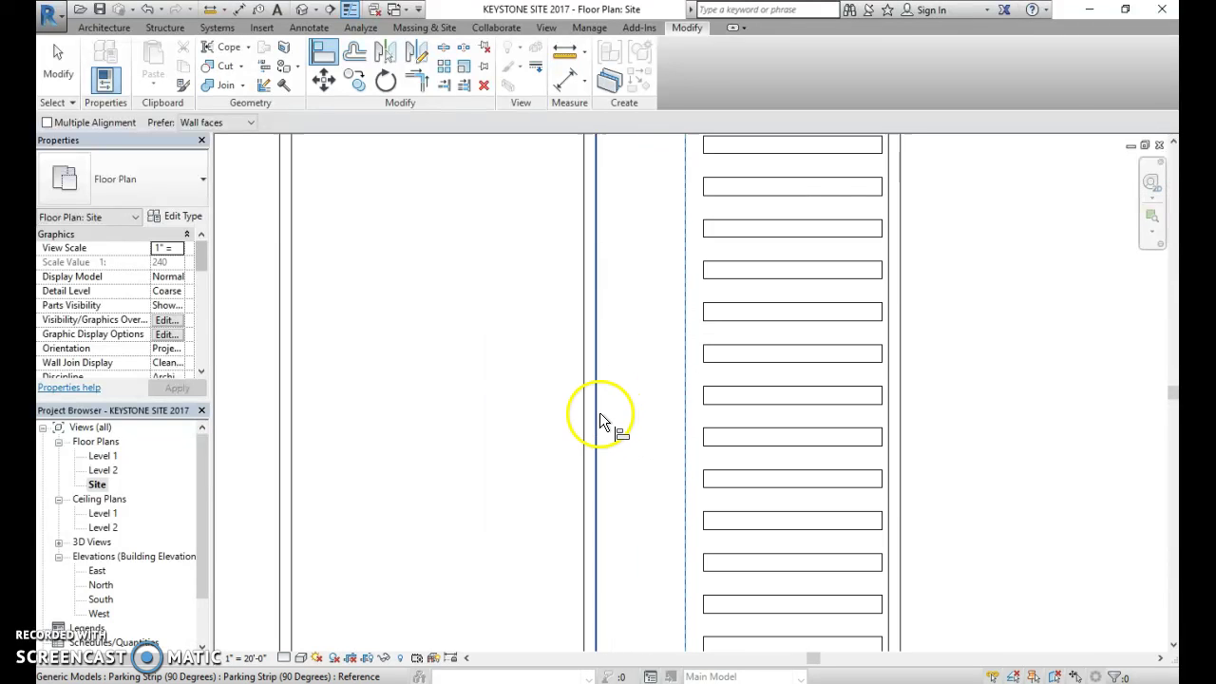
middle_click_drag(582, 417, 795, 386)
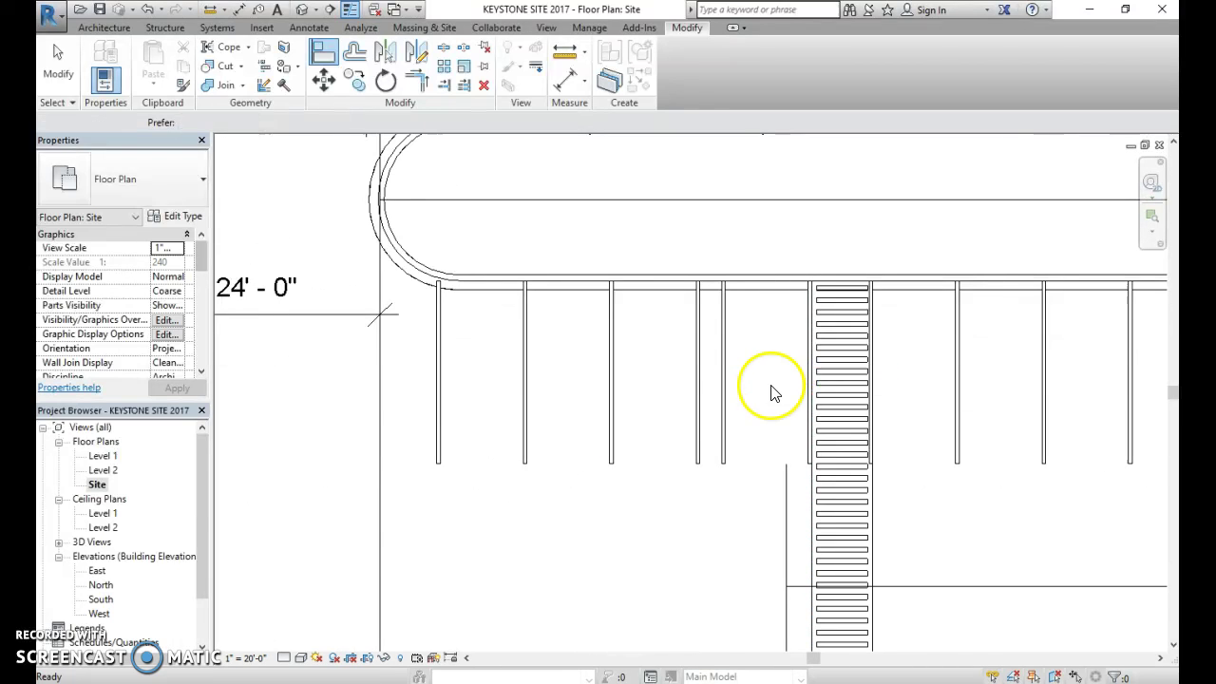
key("Escape")
- Align the remaining parking spaces left of the walkway below the island one after another, so each strip coincides with its neighbour's
left_click_drag(716, 528, 565, 464)
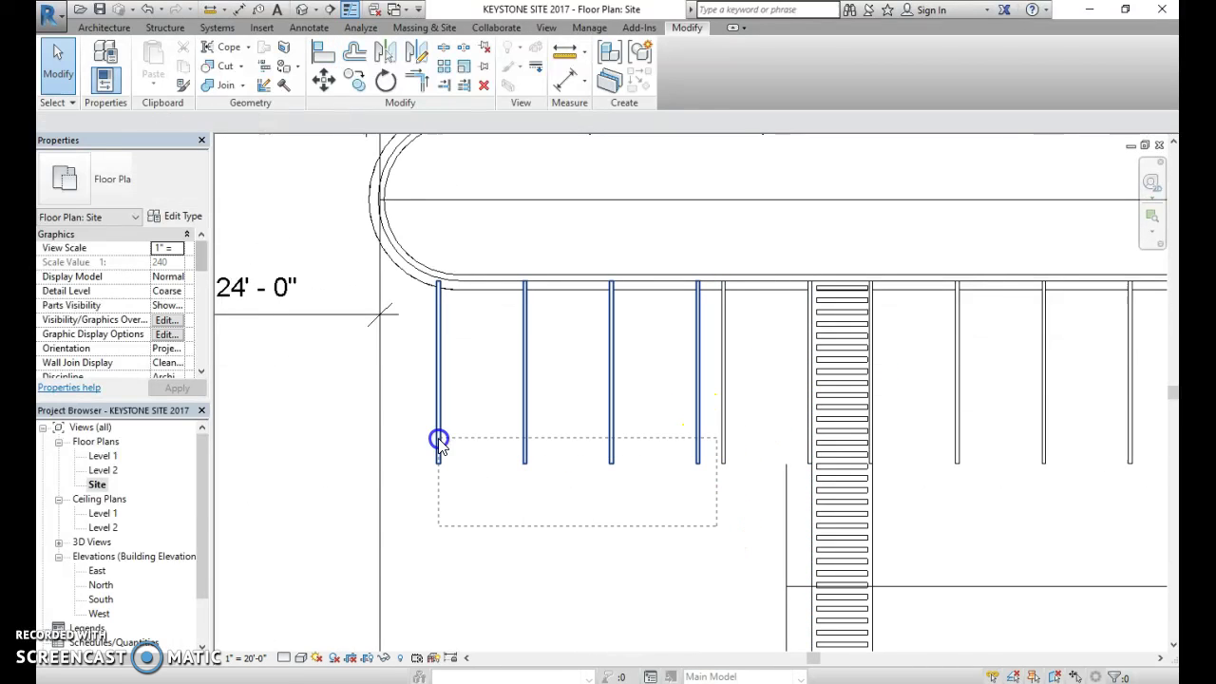
left_click_drag(438, 441, 438, 442)
left_click(326, 59)
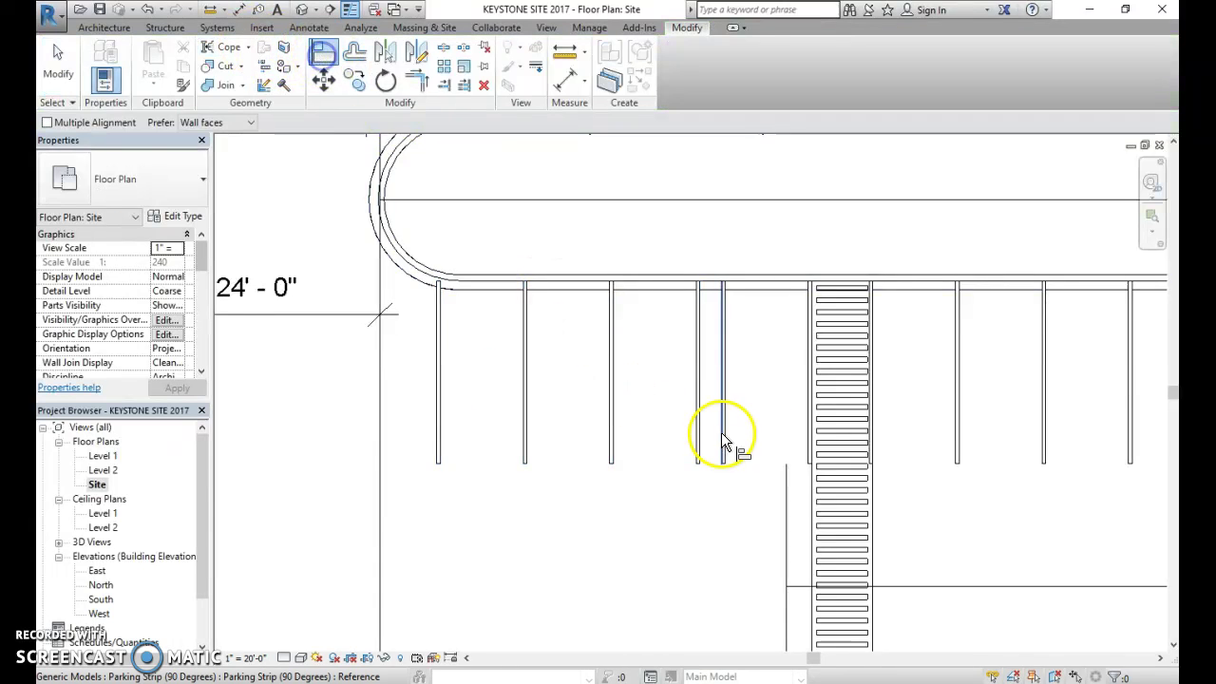
scroll(721, 432, "up", 3)
left_click(721, 414)
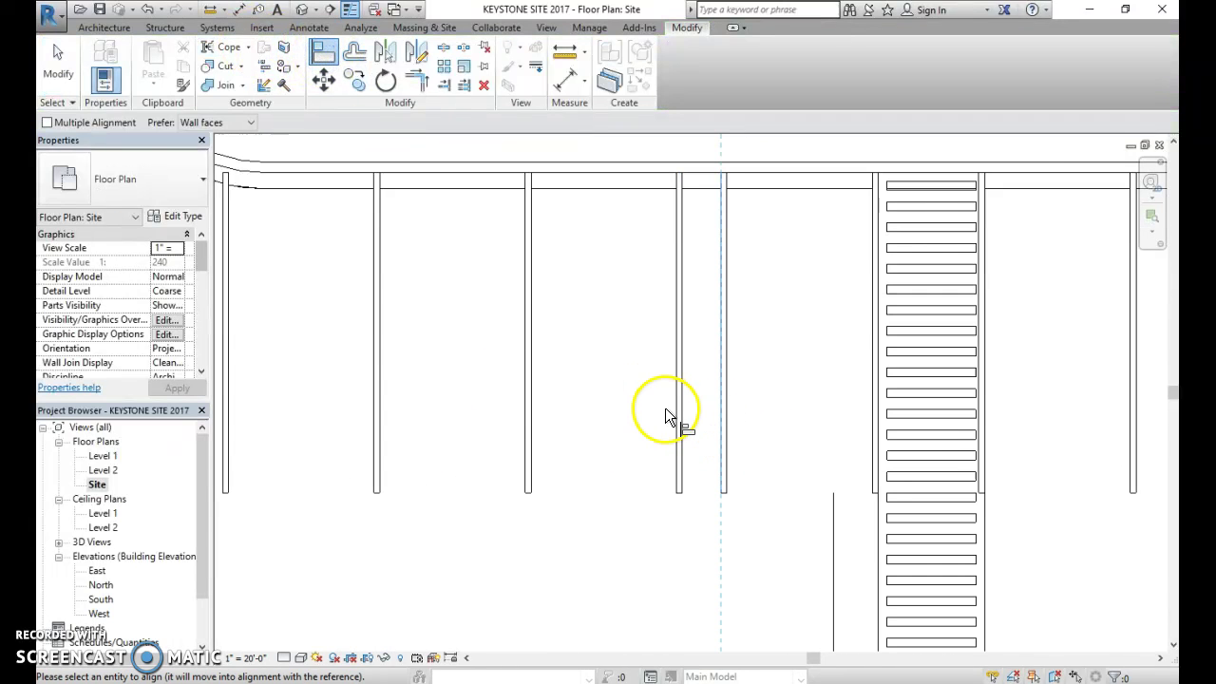
scroll(672, 414, "up", 5)
left_click(679, 414)
scroll(677, 415, "down", 4)
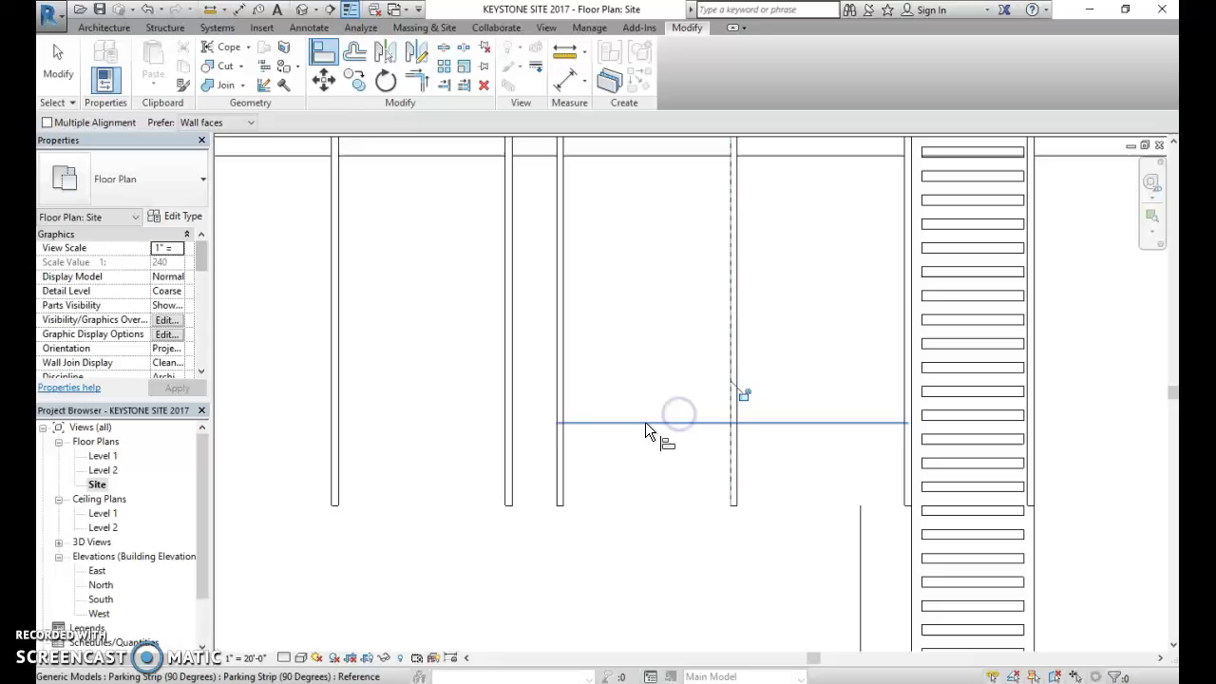
left_click(559, 429)
left_click(503, 428)
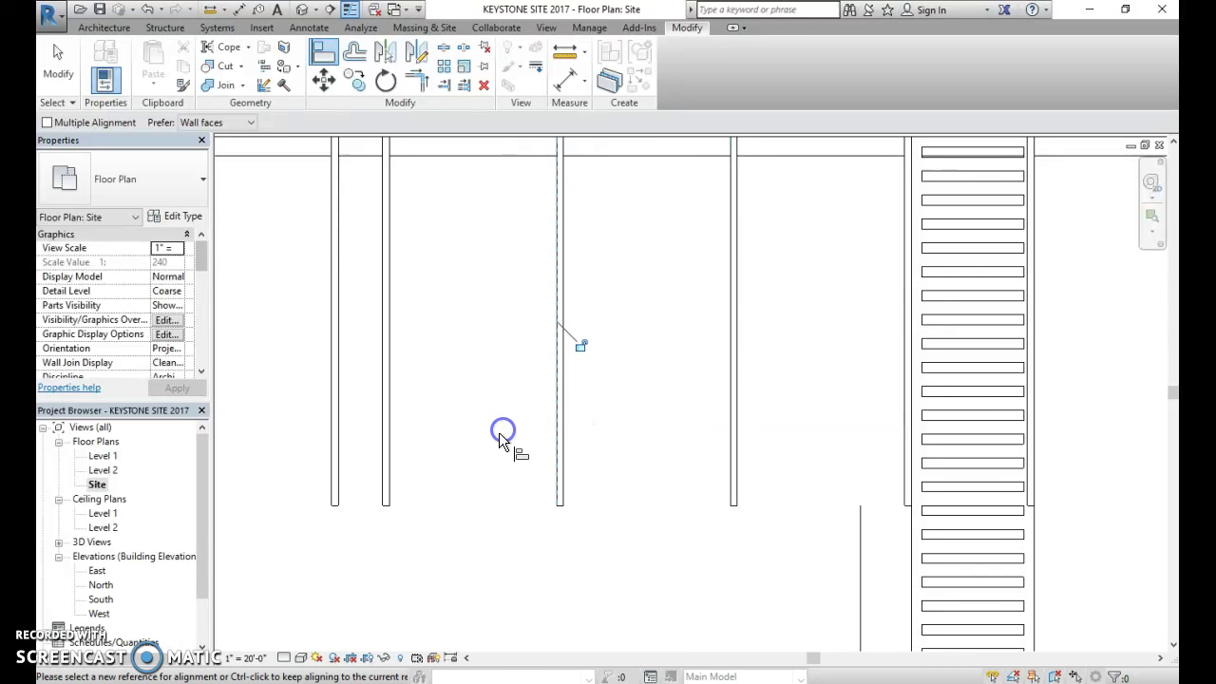
middle_click_drag(500, 426, 679, 421)
left_click(559, 434)
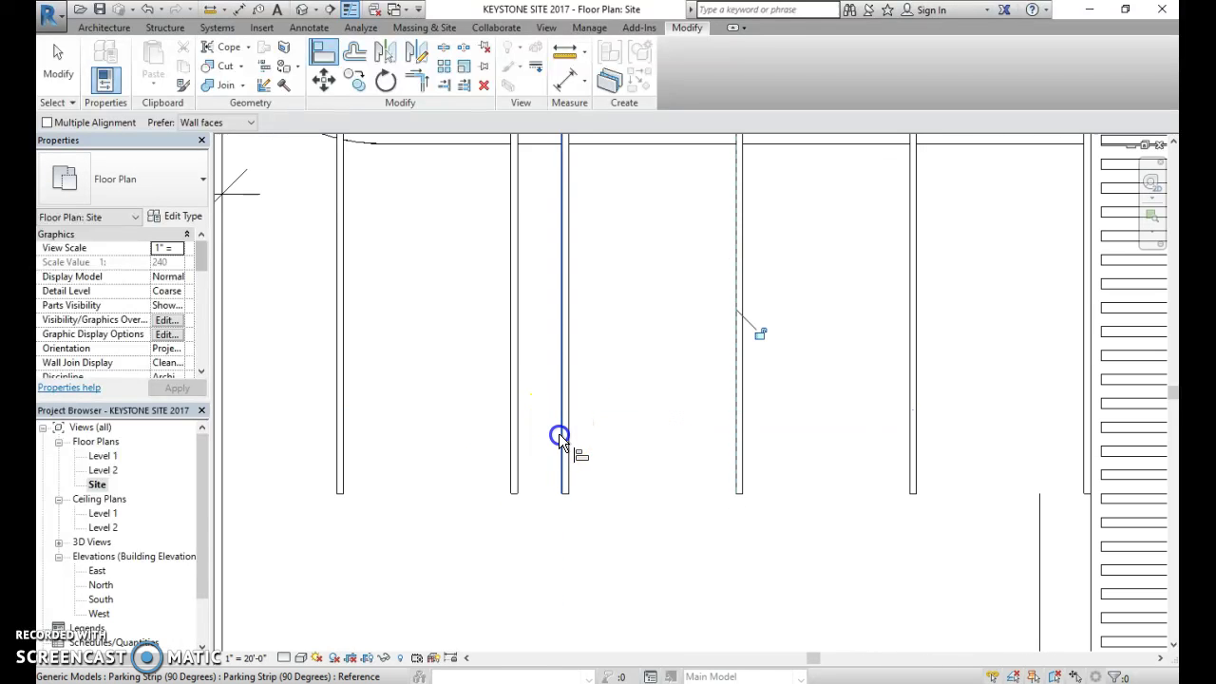
left_click(509, 431)
scroll(509, 431, "down", 5)
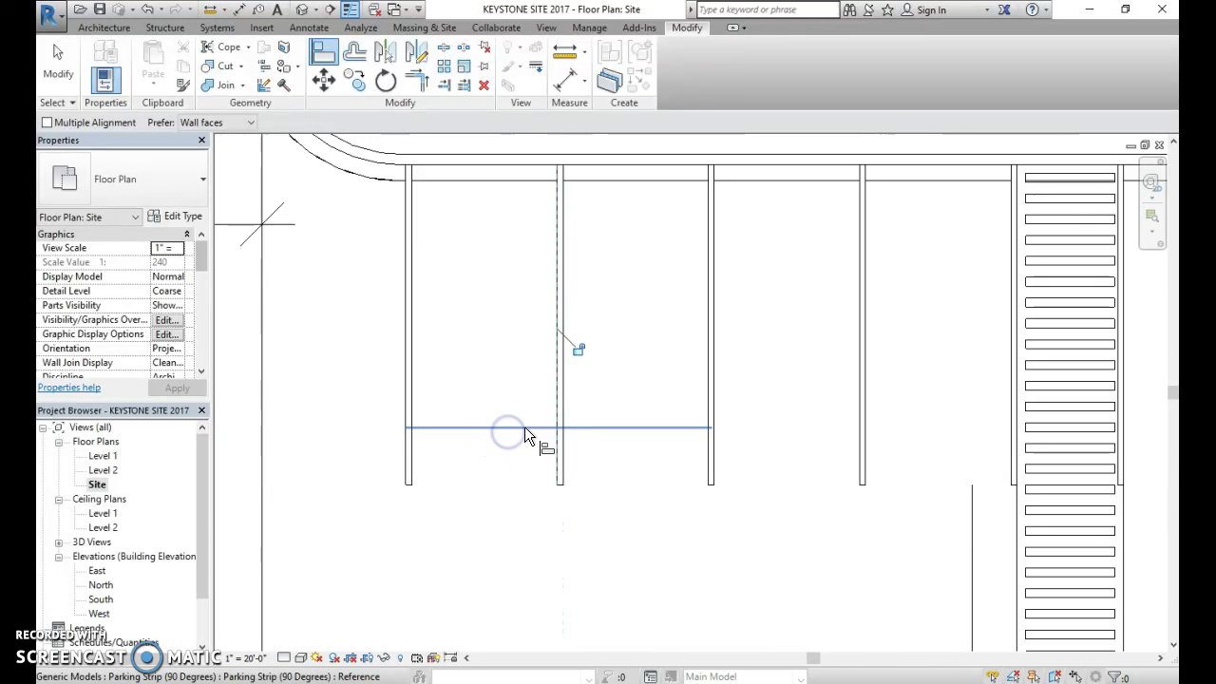
middle_click_drag(563, 477, 600, 279)
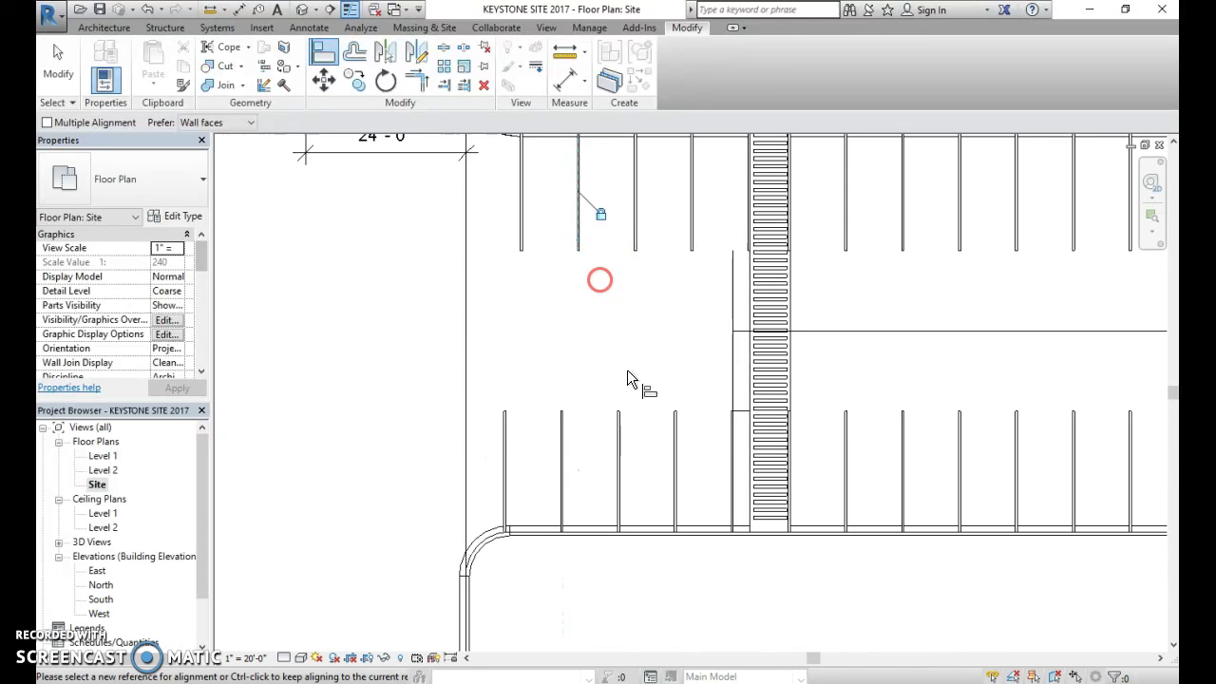
- Align the nearest parking strip left of the walkway, in the row along the street-side curb, with the walkway's left edge
scroll(701, 495, "up", 2)
key("Escape")
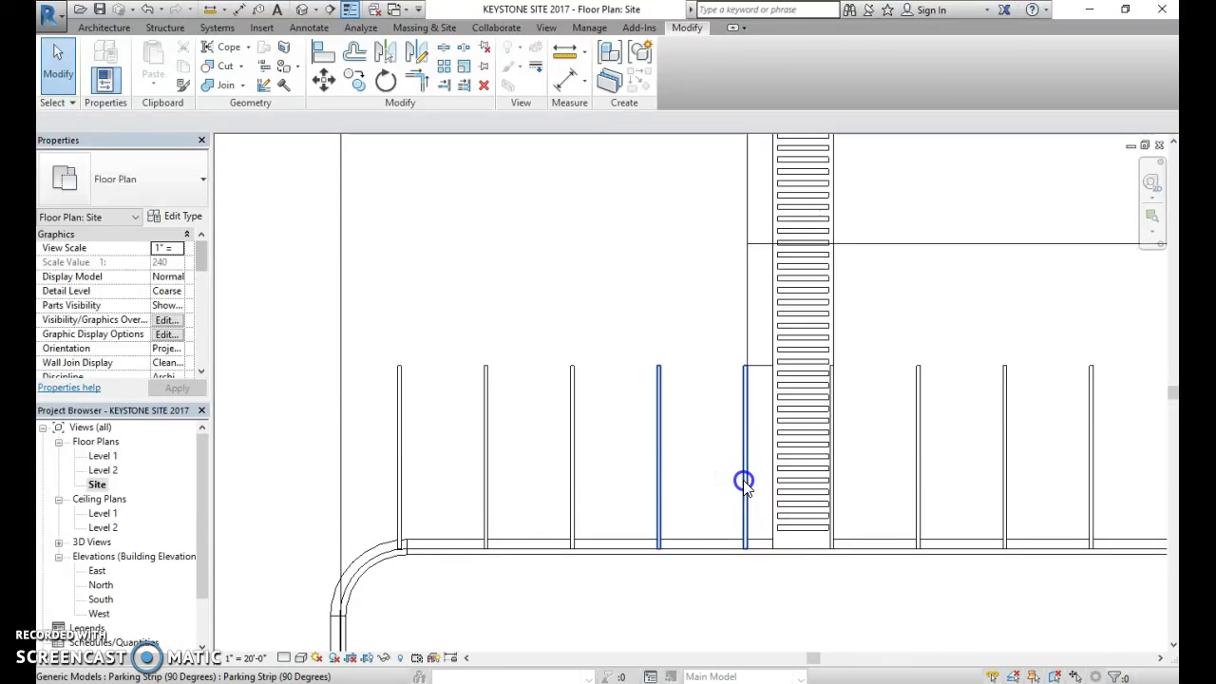
left_click(743, 480)
scroll(774, 497, "up", 2)
left_click(323, 53)
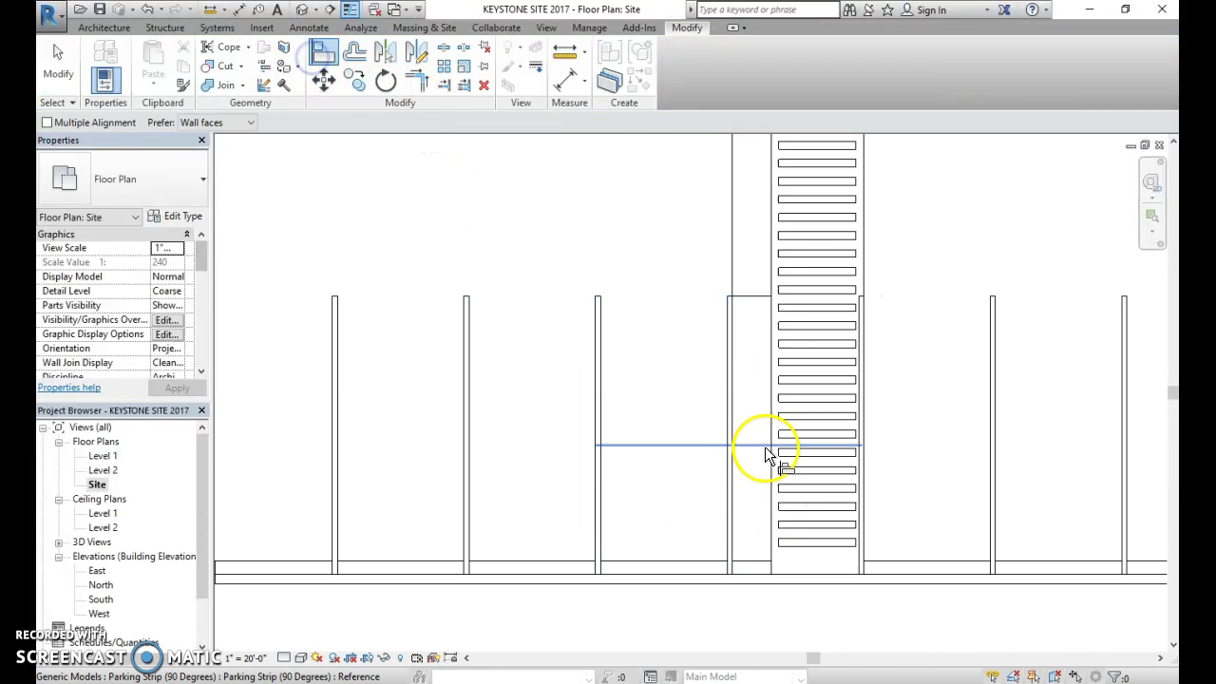
left_click(773, 483)
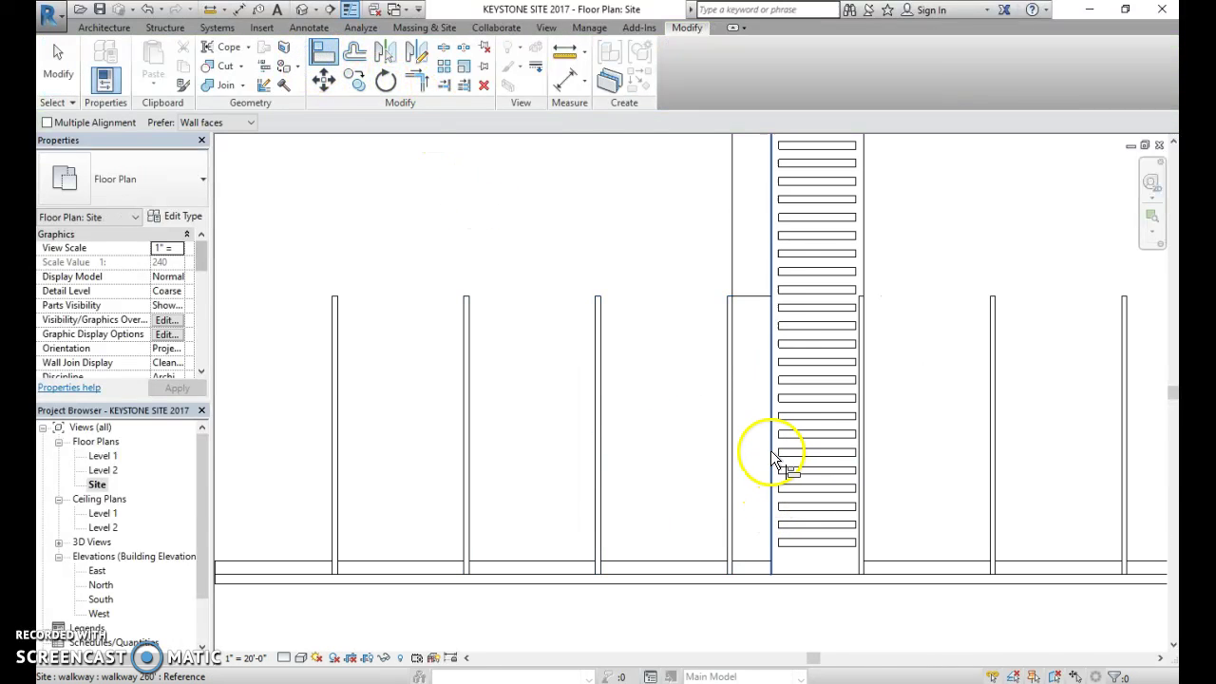
scroll(727, 469, "up", 2)
left_click(734, 496)
scroll(731, 497, "down", 1)
scroll(739, 496, "down", 1)
- Align the remaining parking spaces left of the walkway along the street-side curb with their neighbours' strips to close the overlaps
left_click(605, 482)
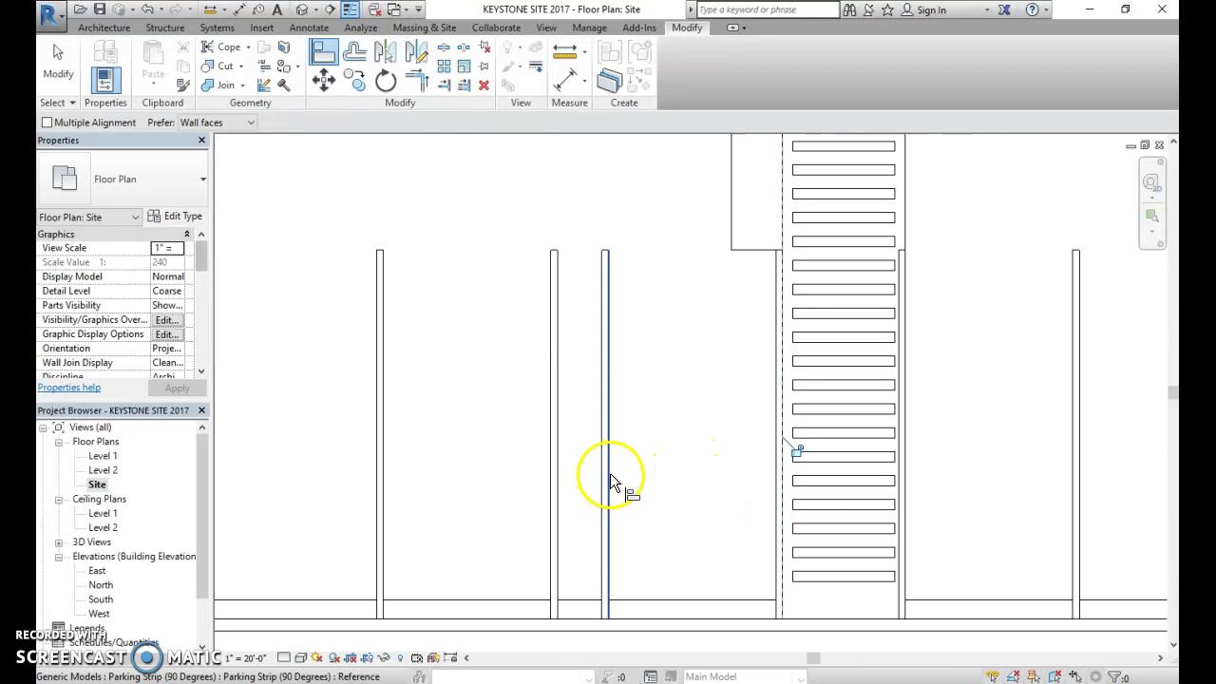
left_click(564, 486)
left_click(440, 488)
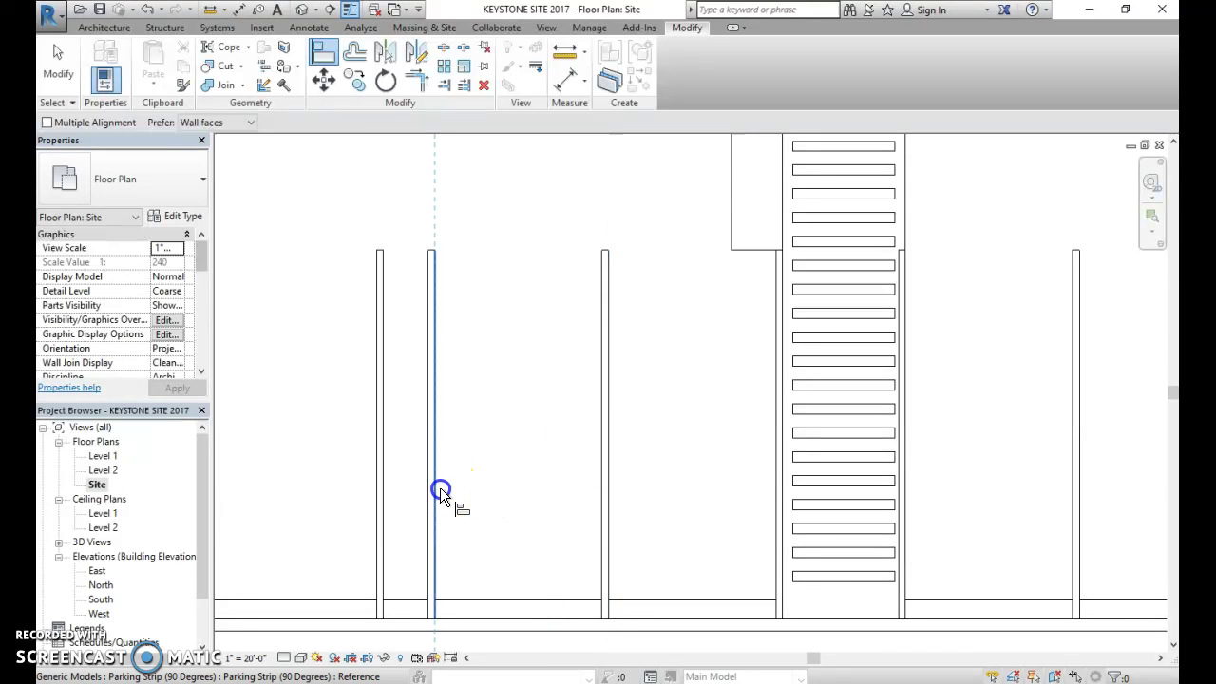
left_click(386, 494)
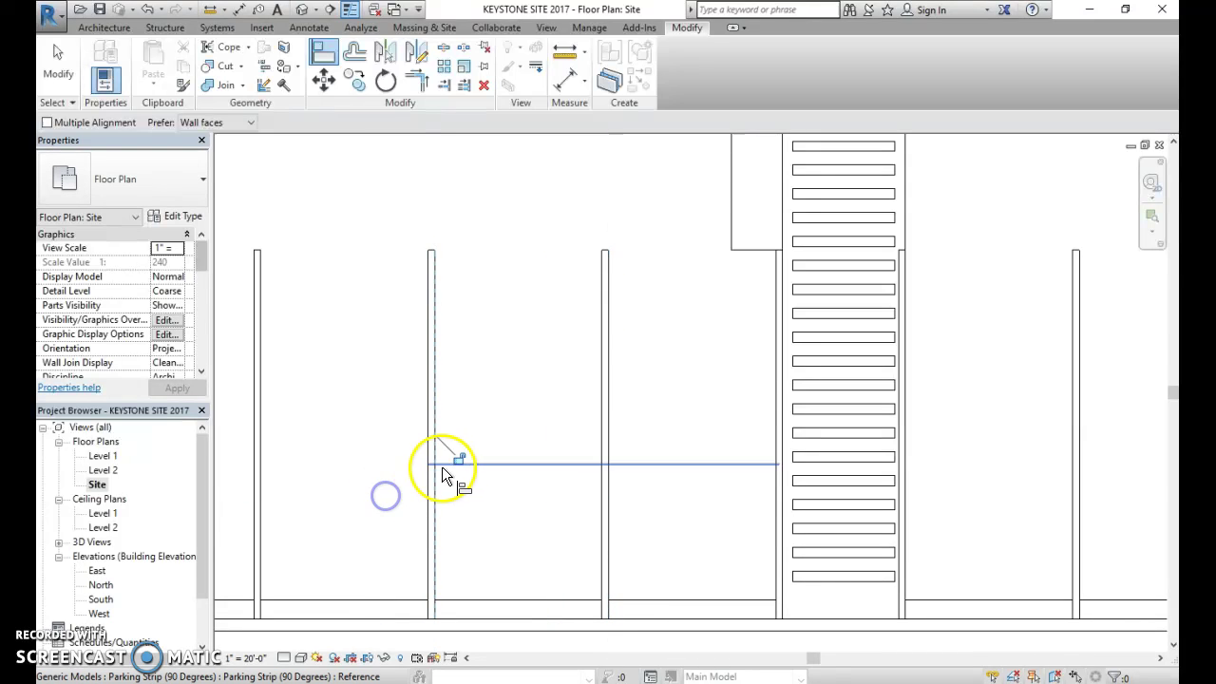
middle_click_drag(454, 461, 754, 415)
left_click(602, 423)
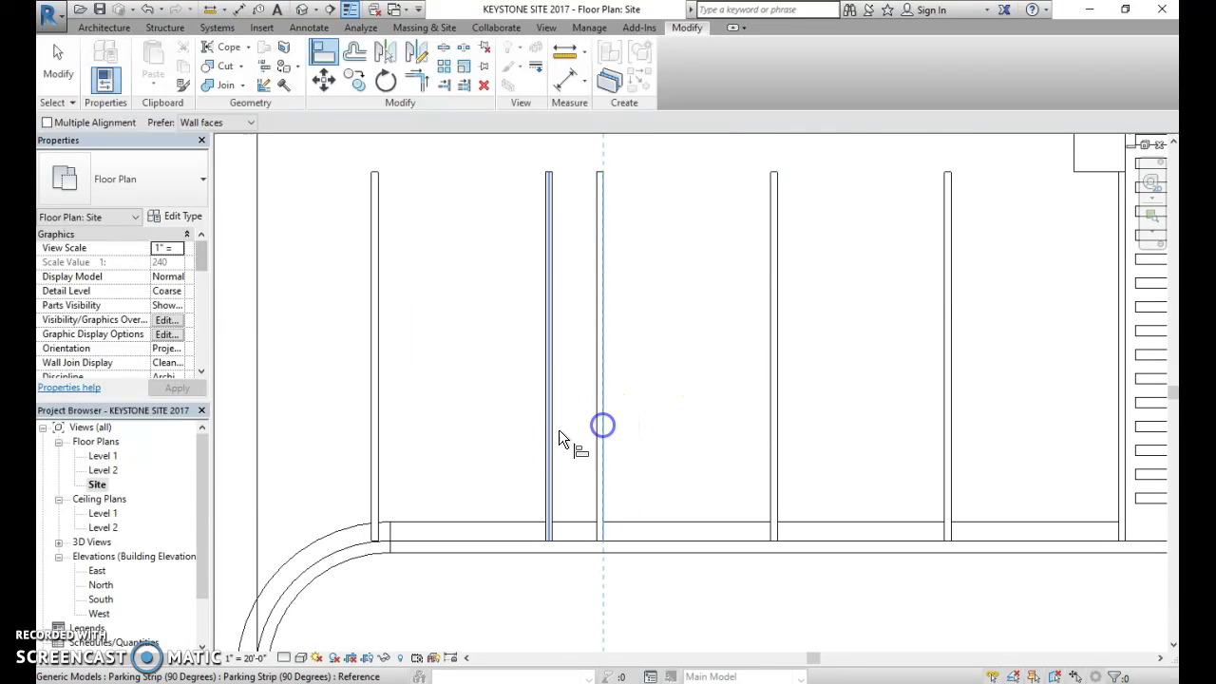
left_click(556, 441)
left_click(622, 381)
scroll(646, 399, "down", 5)
middle_click_drag(650, 402, 603, 488)
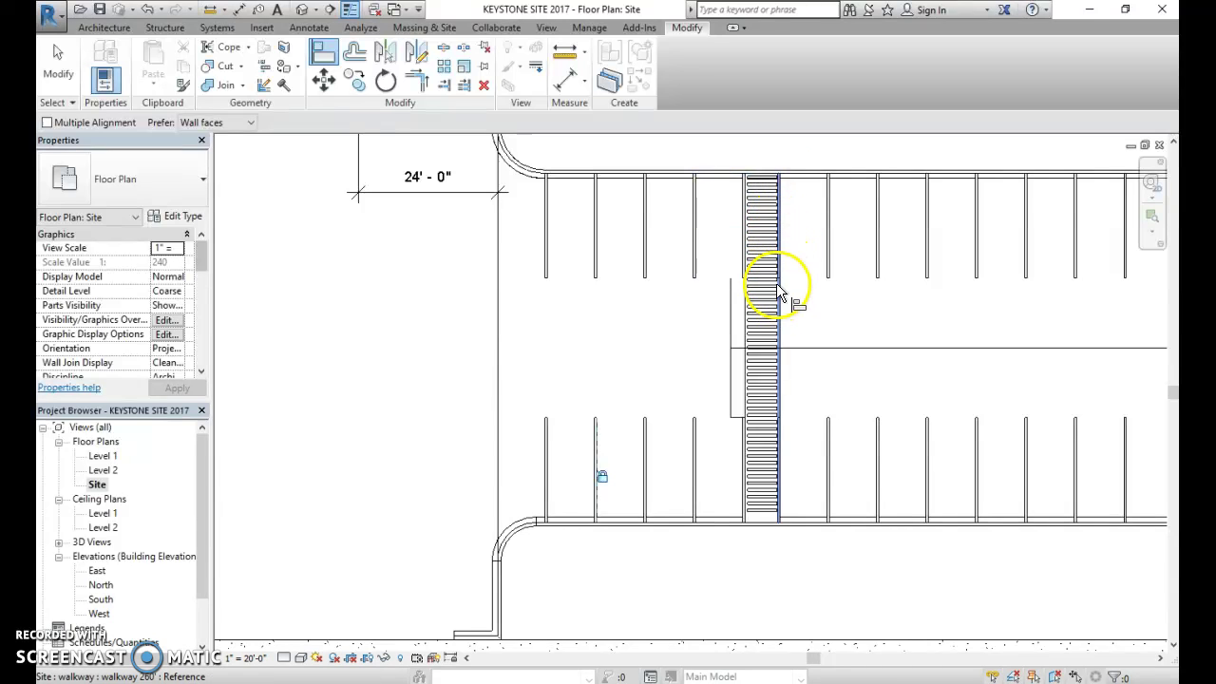
middle_click_drag(896, 348, 616, 400)
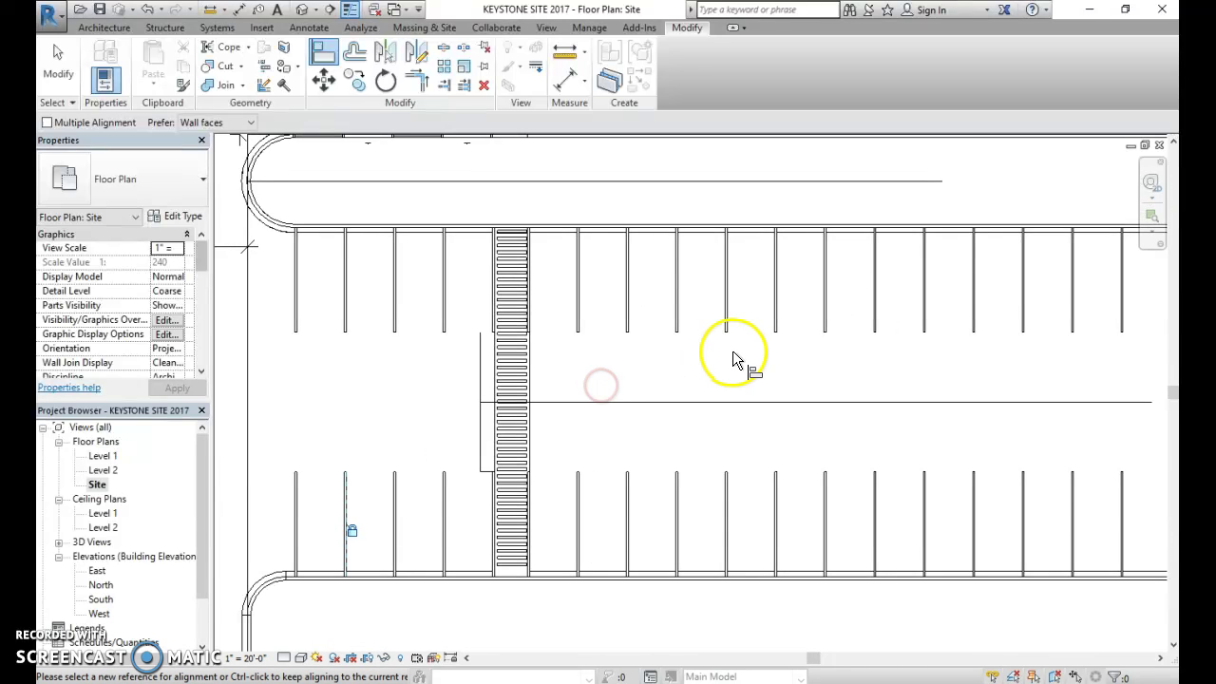
middle_click_drag(704, 379, 656, 388)
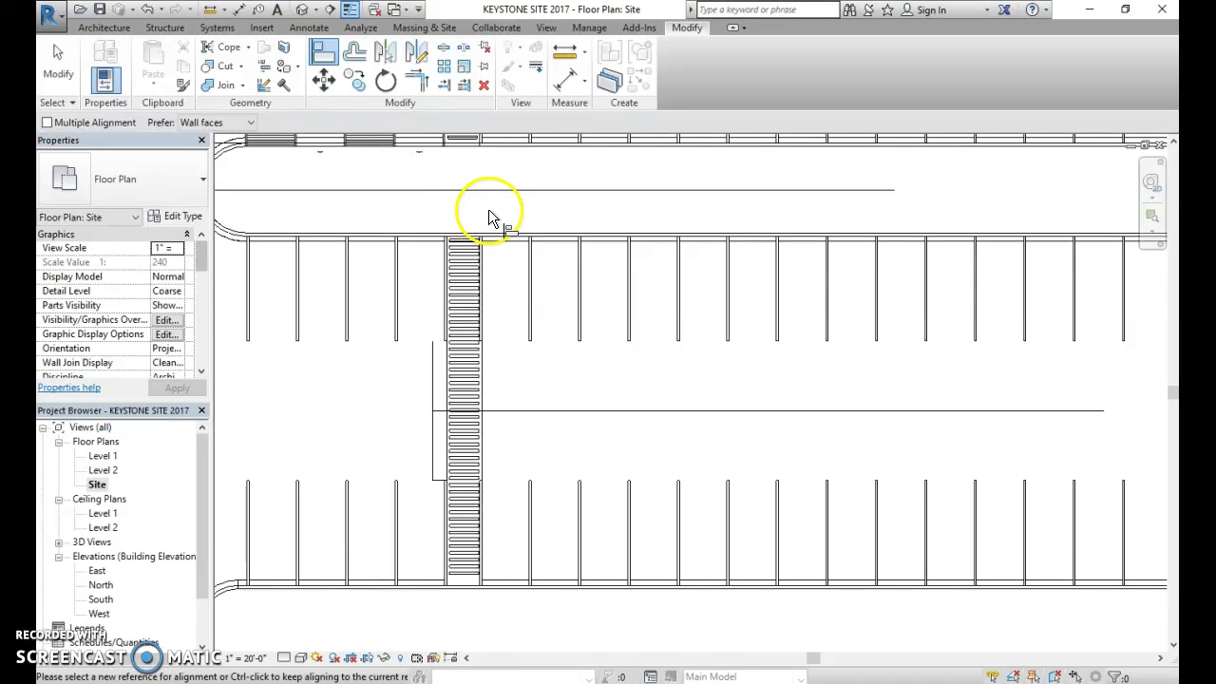
key("Escape")
left_click_drag(475, 191, 835, 377)
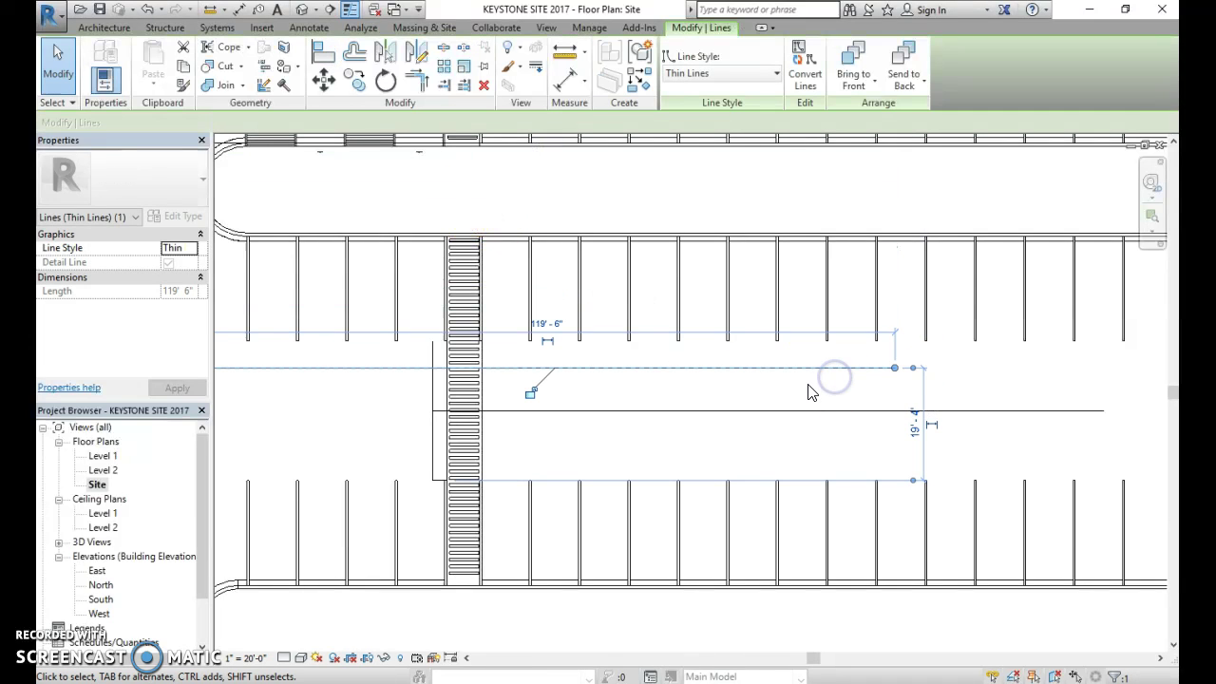
key("ctrl+z")
- Select the parking strips right of the walkway in the row directly below the island and try to nudge them to the right
left_click_drag(464, 211, 1131, 339)
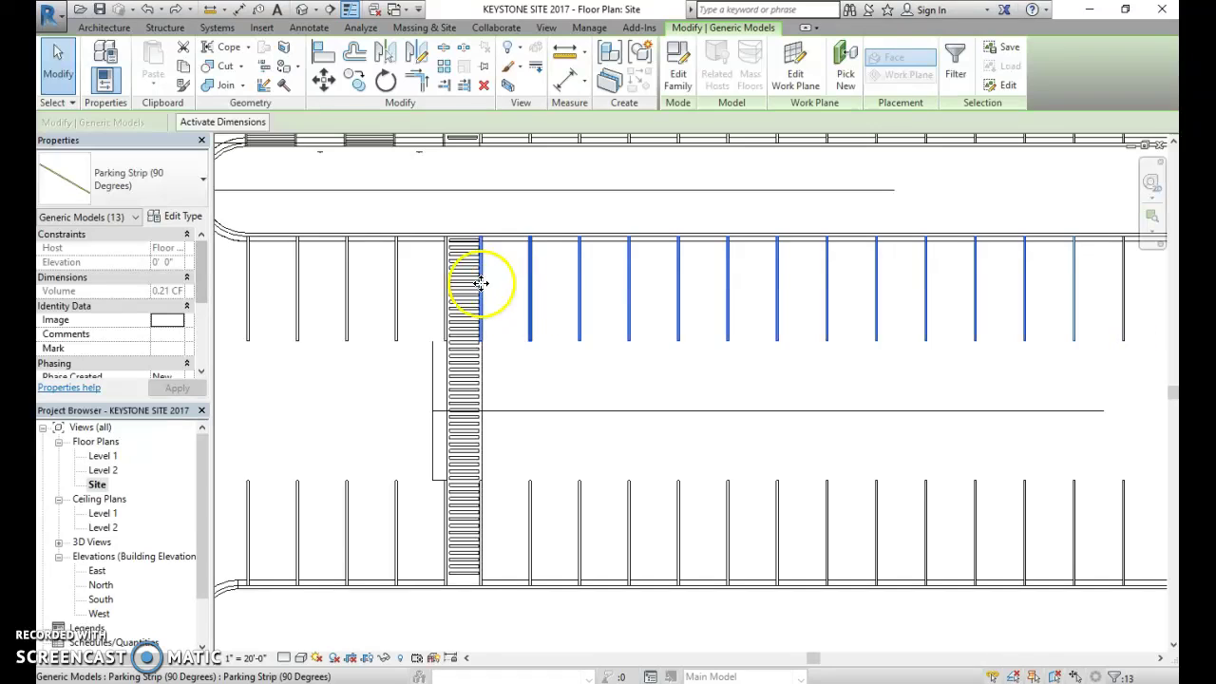
scroll(484, 280, "up", 5)
scroll(708, 361, "up", 1)
key("Right")
key("Right")
key("Right")
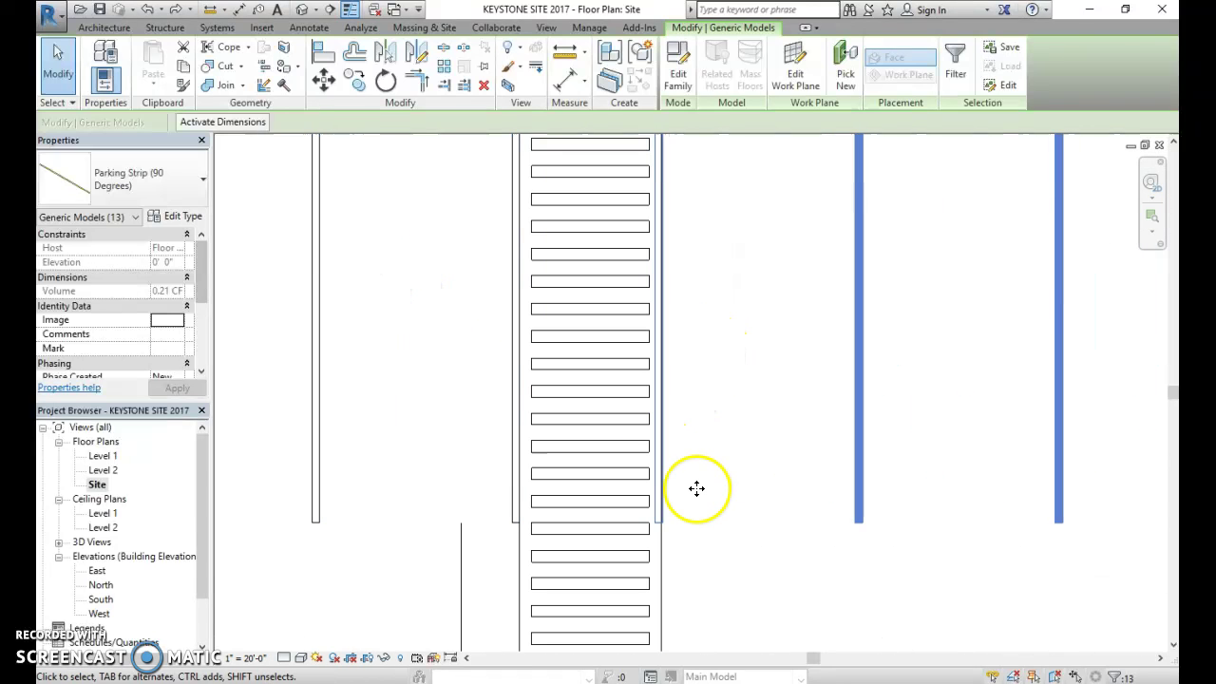
scroll(693, 488, "up", 4)
scroll(690, 496, "down", 8)
middle_click_drag(702, 507, 552, 353)
scroll(608, 442, "down", 1)
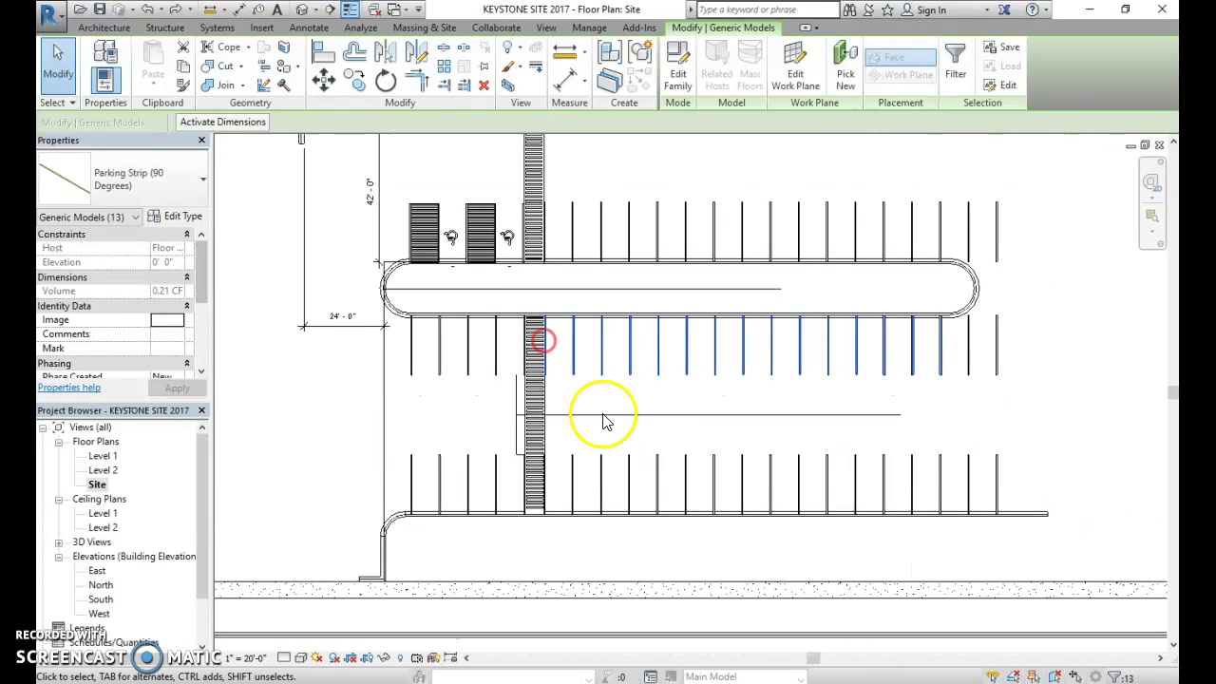
middle_click_drag(796, 484, 714, 535)
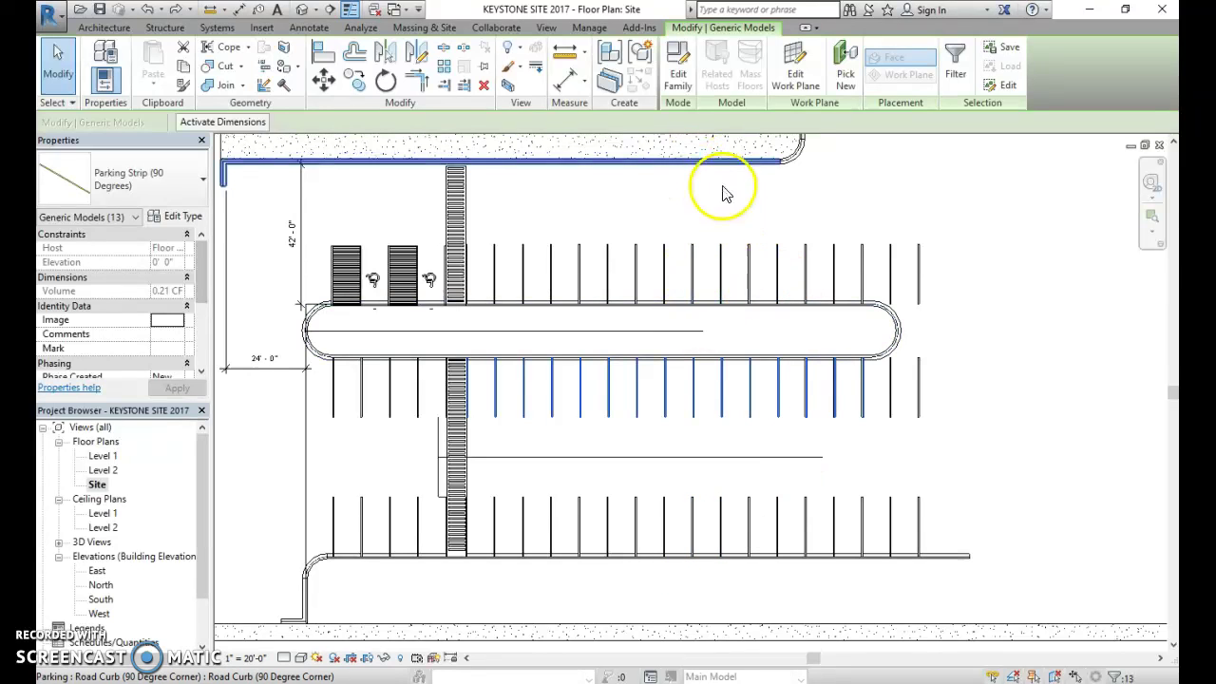
scroll(752, 387, "down", 5)
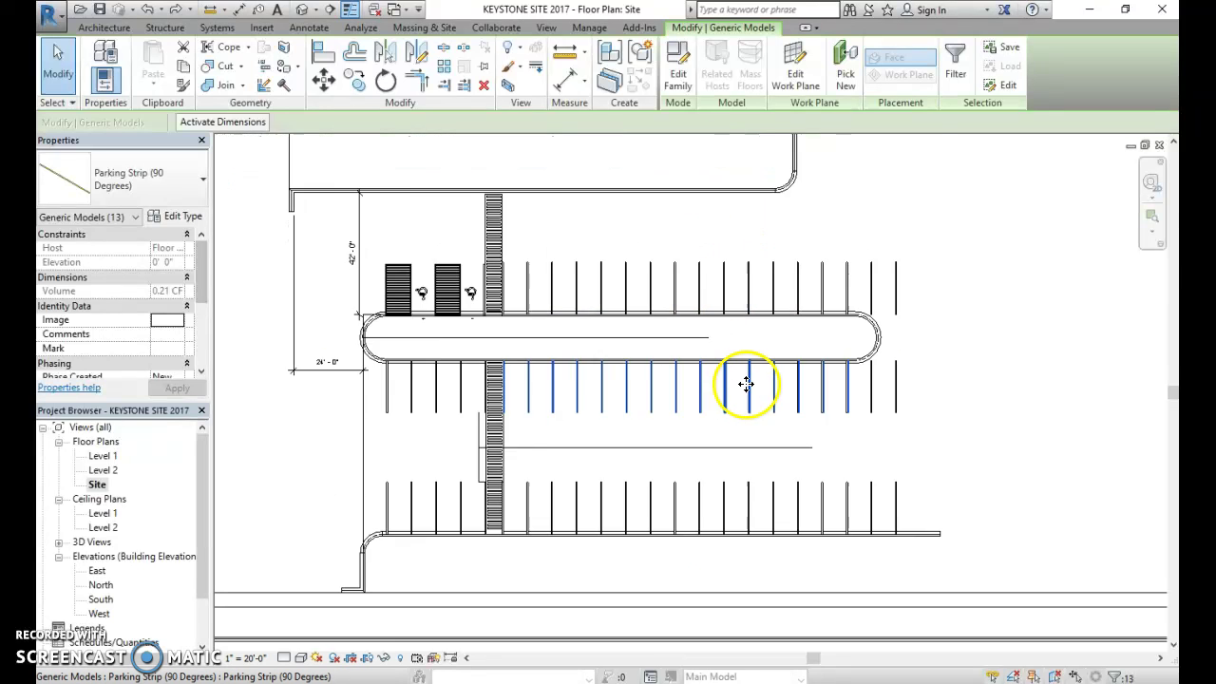
middle_click_drag(746, 437, 722, 437)
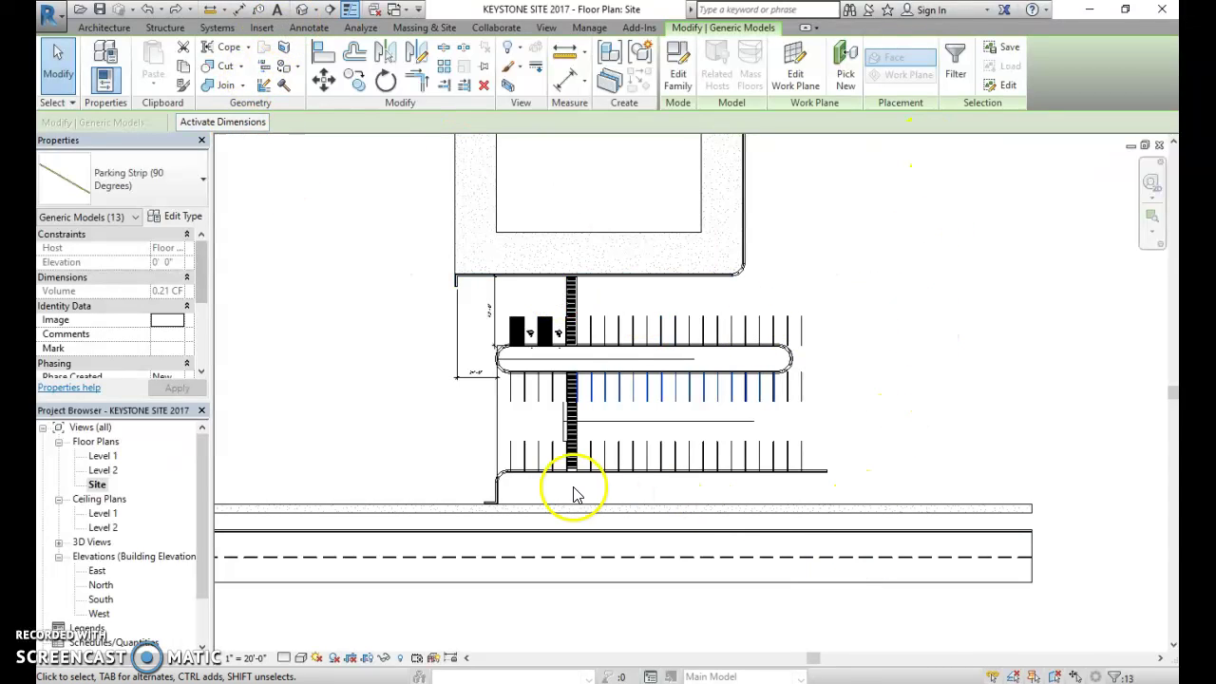
middle_click_drag(543, 434, 443, 456)
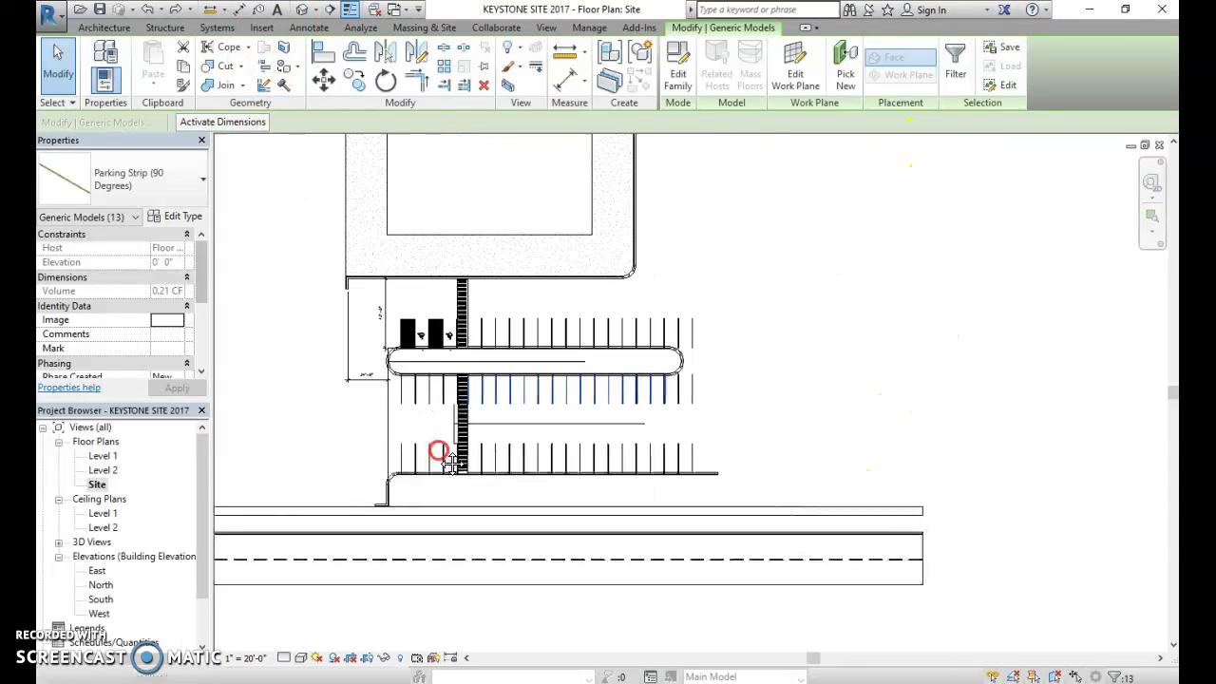